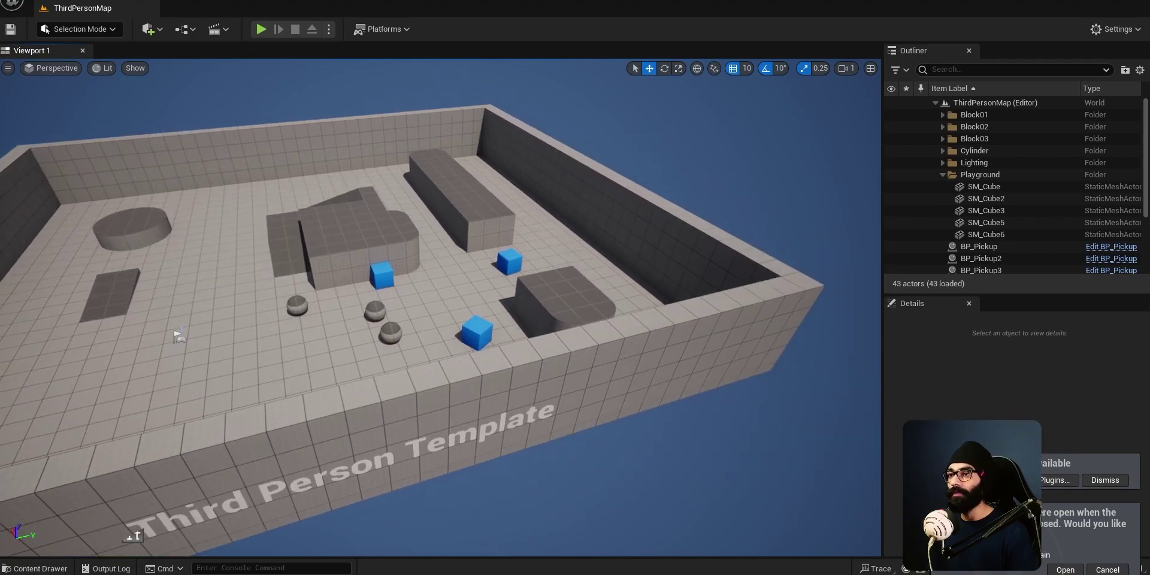
Fly around the third-person level and examine its walls, ramps, blue cubes and pickup spheres.
{"action": "right_click_drag", "start_coordinate": [440, 307], "coordinate": [180, 324]}
{"action": "right_click_drag", "start_coordinate": [411, 267], "coordinate": [542, 266]}
{"action": "mouse_move", "coordinate": [535, 187]}
{"action": "right_mouse_down"}
{"action": "mouse_move", "coordinate": [535, 227]}
{"action": "mouse_move", "coordinate": [534, 187]}
{"action": "right_mouse_up"}
{"action": "right_click_drag", "start_coordinate": [440, 308], "coordinate": [361, 189]}
{"action": "key", "text": "s"}
{"action": "key", "text": "d"}
{"action": "key", "text": "a"}
{"action": "key", "text": "s"}
{"action": "key", "text": "w"}
{"action": "key", "text": "s"}
{"action": "key", "text": "w"}
{"action": "key", "text": "s"}
{"action": "key", "text": "s"}
{"action": "scroll", "coordinate": [367, 179], "scroll_direction": "up", "scroll_amount": 2}
{"action": "key", "text": "w"}
{"action": "key", "text": "s"}
{"action": "scroll", "coordinate": [367, 174], "scroll_direction": "down", "scroll_amount": 2}
{"action": "key", "text": "w"}
{"action": "key", "text": "s"}
{"action": "key", "text": "w"}
{"action": "key", "text": "s"}
{"action": "mouse_move", "coordinate": [480, 242]}
{"action": "right_mouse_down"}
{"action": "mouse_move", "coordinate": [465, 248]}
{"action": "mouse_move", "coordinate": [479, 242]}
{"action": "right_mouse_up"}
{"action": "key", "text": "s"}
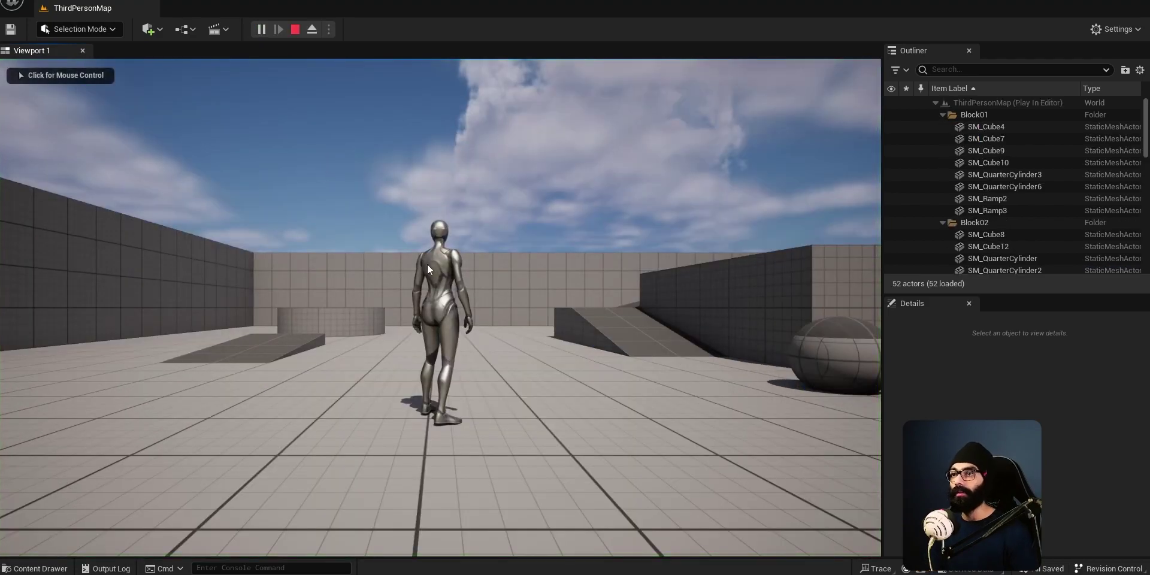
Play-test the level by running and jumping the character across the low cylinder, ramps and raised blocks.
{"action": "left_click", "coordinate": [428, 265]}
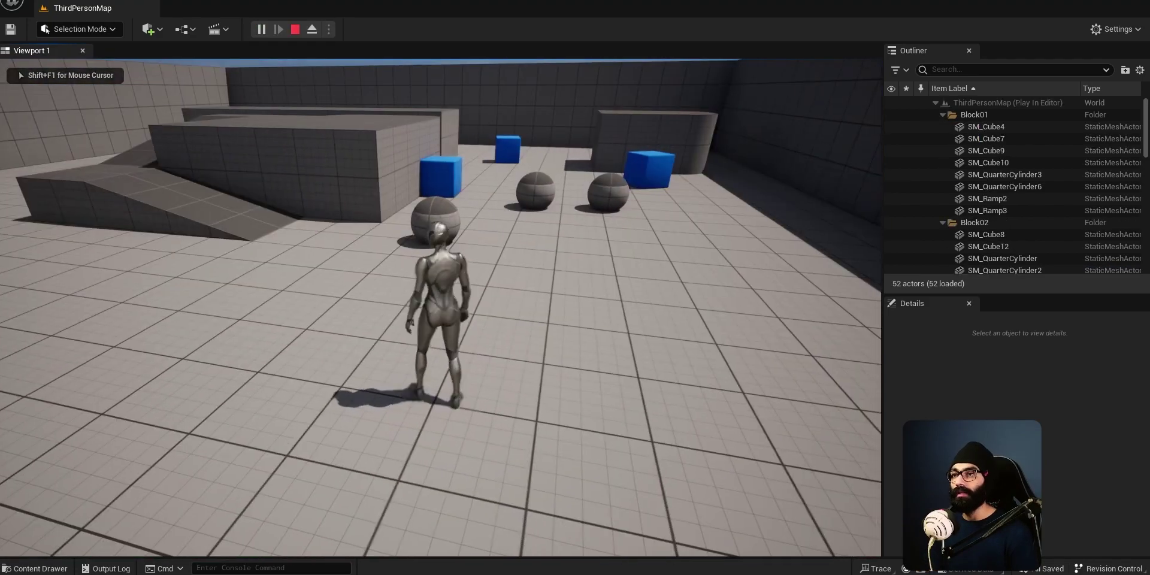
{"action": "key", "text": "a"}
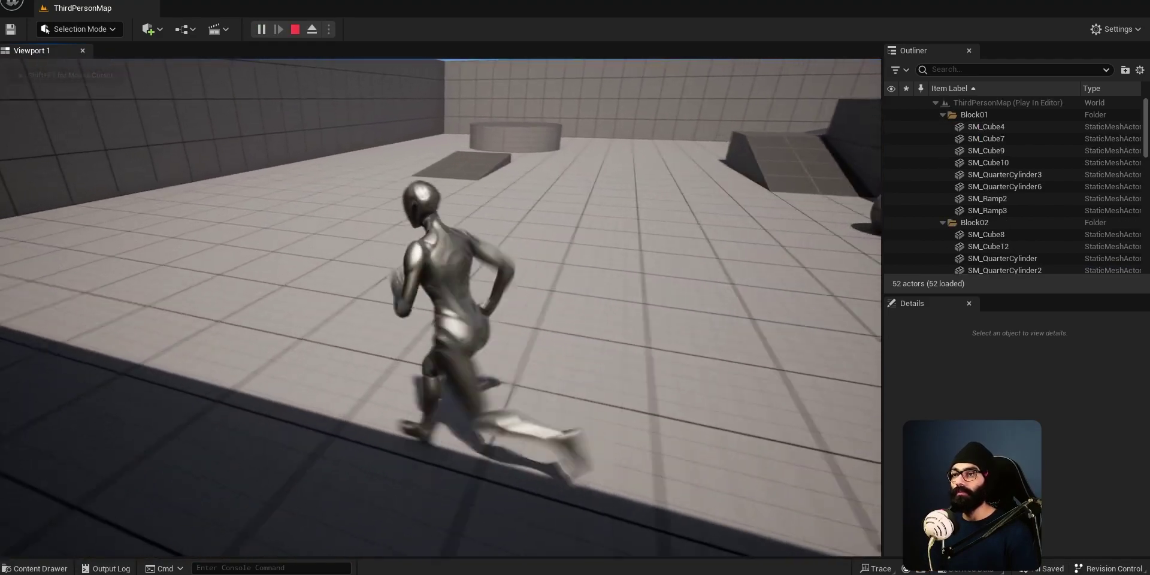
{"action": "key", "text": "w"}
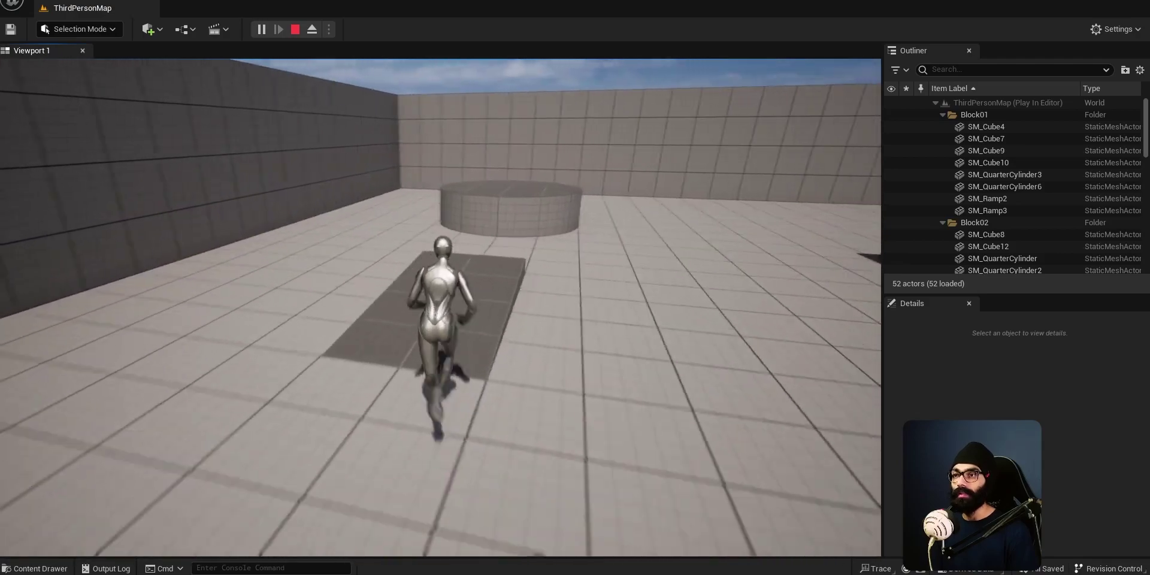
{"action": "key", "text": "space"}
{"action": "key", "text": "space"}
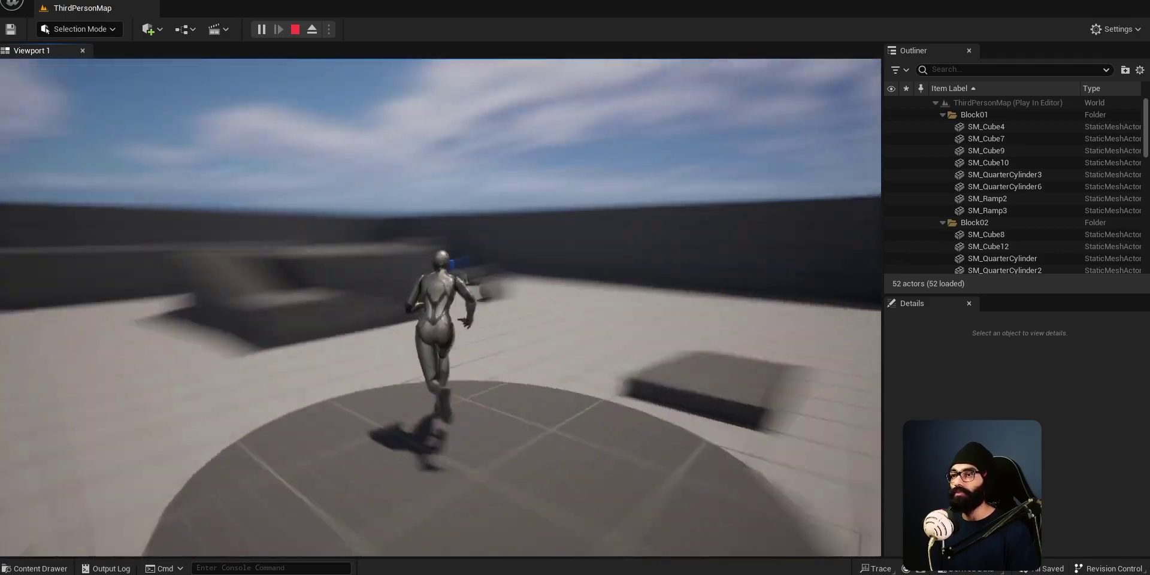
{"action": "key", "text": "space"}
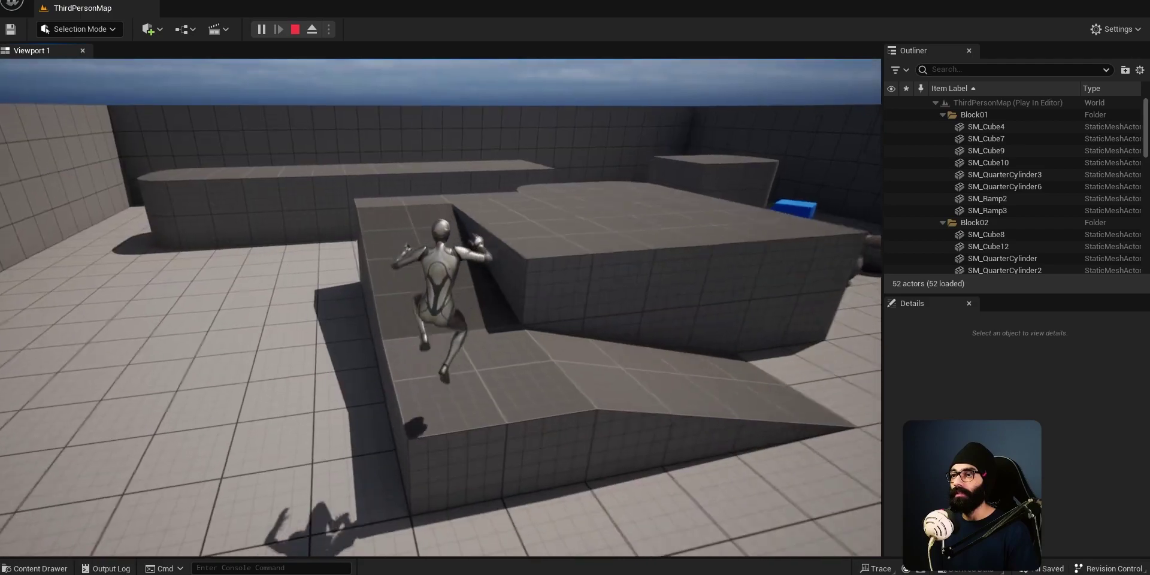
{"action": "key", "text": "w"}
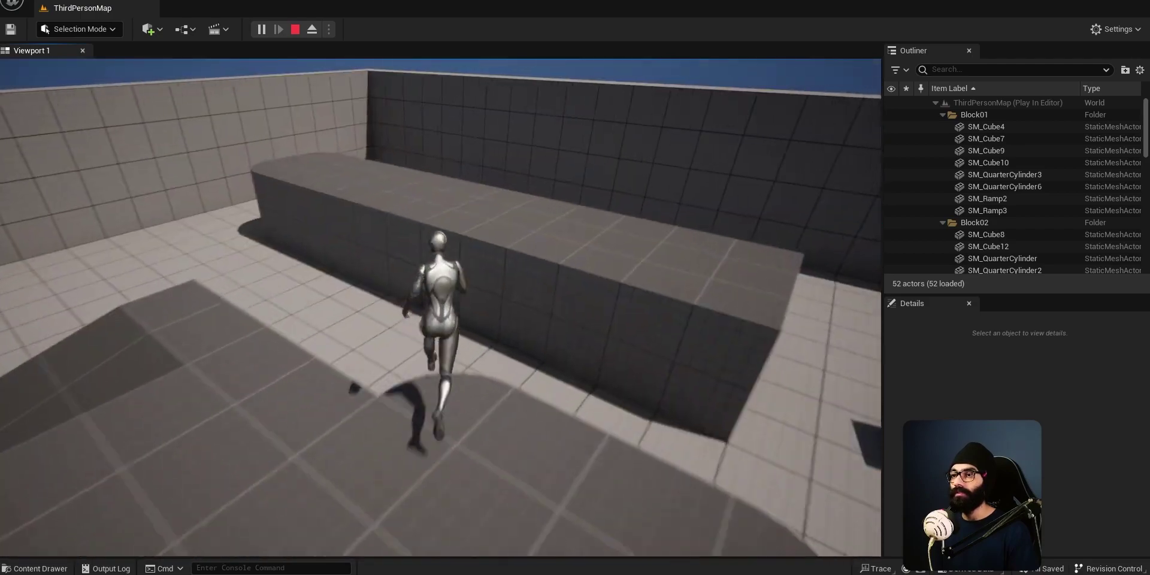
{"action": "key", "text": "space"}
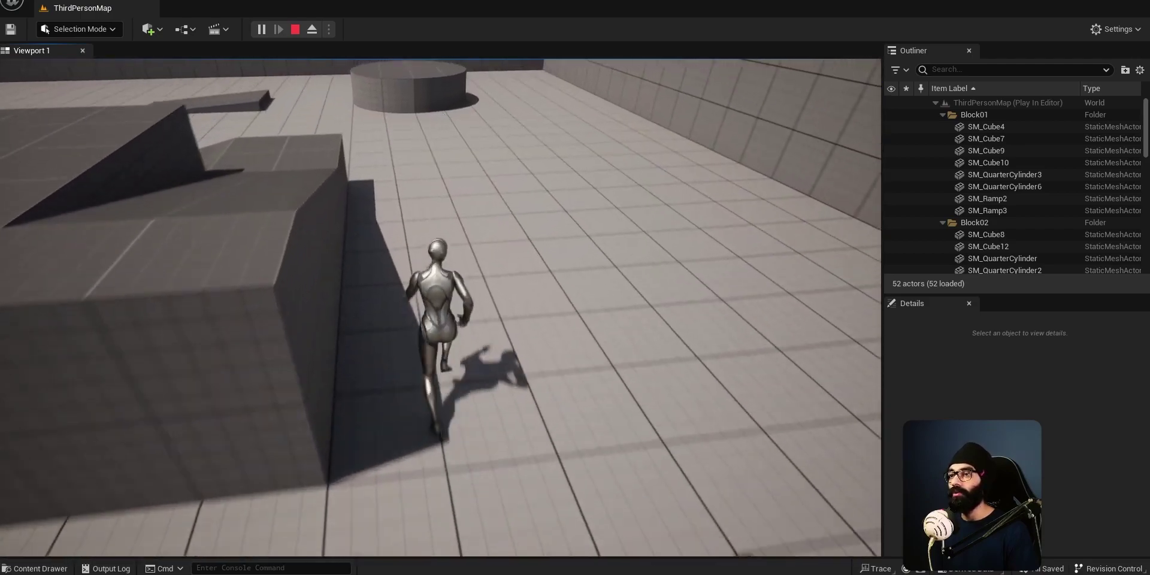
{"action": "key", "text": "space"}
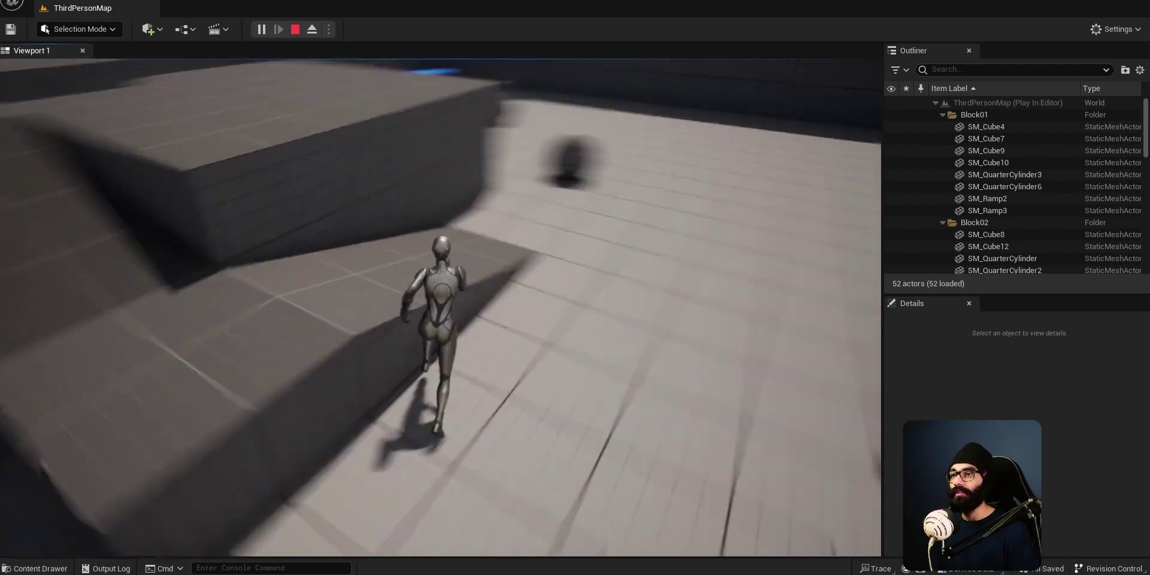
{"action": "key", "text": "space"}
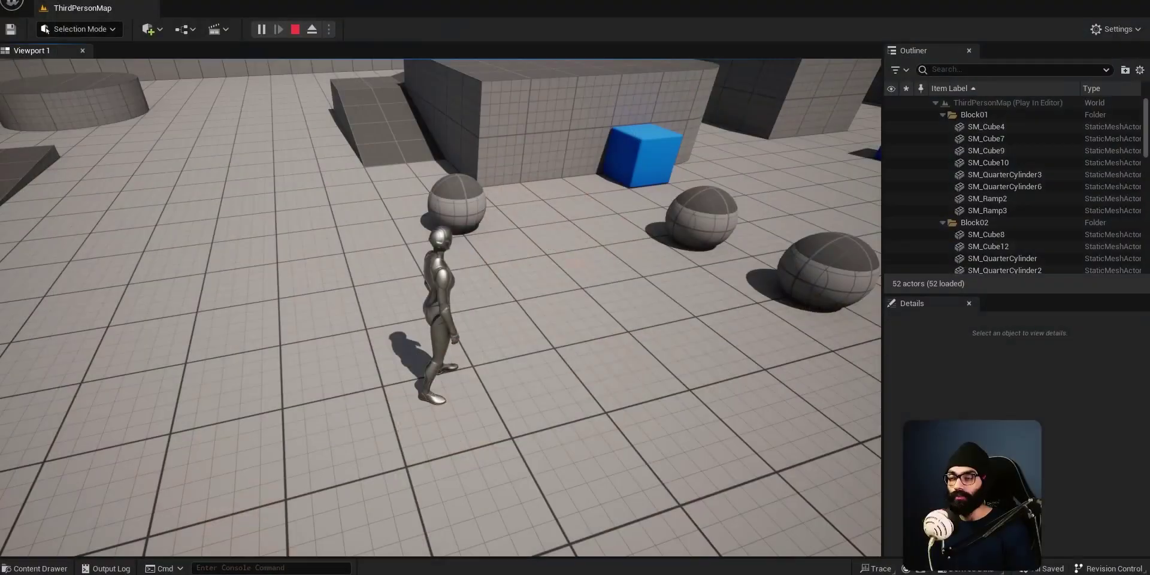
Run the character into the pickup spheres to test collecting them, and end the play session.
{"action": "key", "text": "w"}
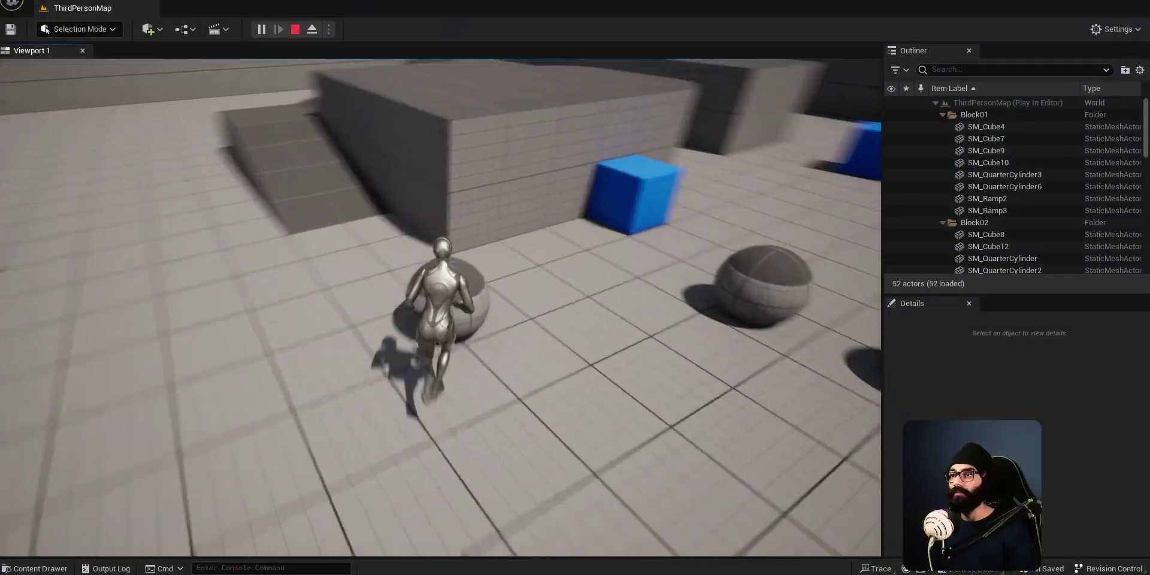
{"action": "key", "text": "w"}
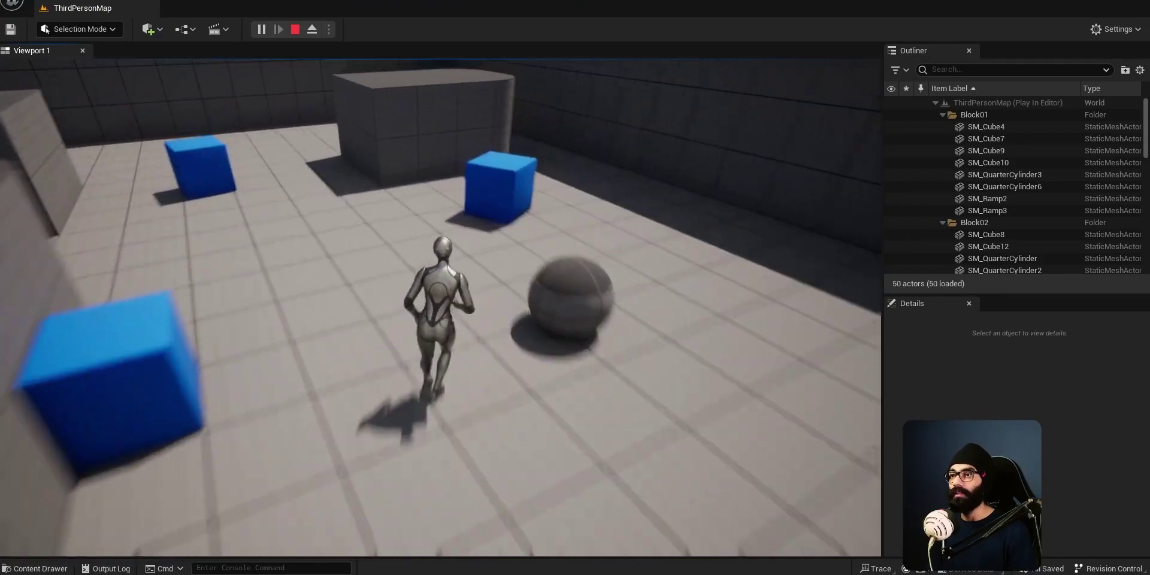
{"action": "key", "text": "w"}
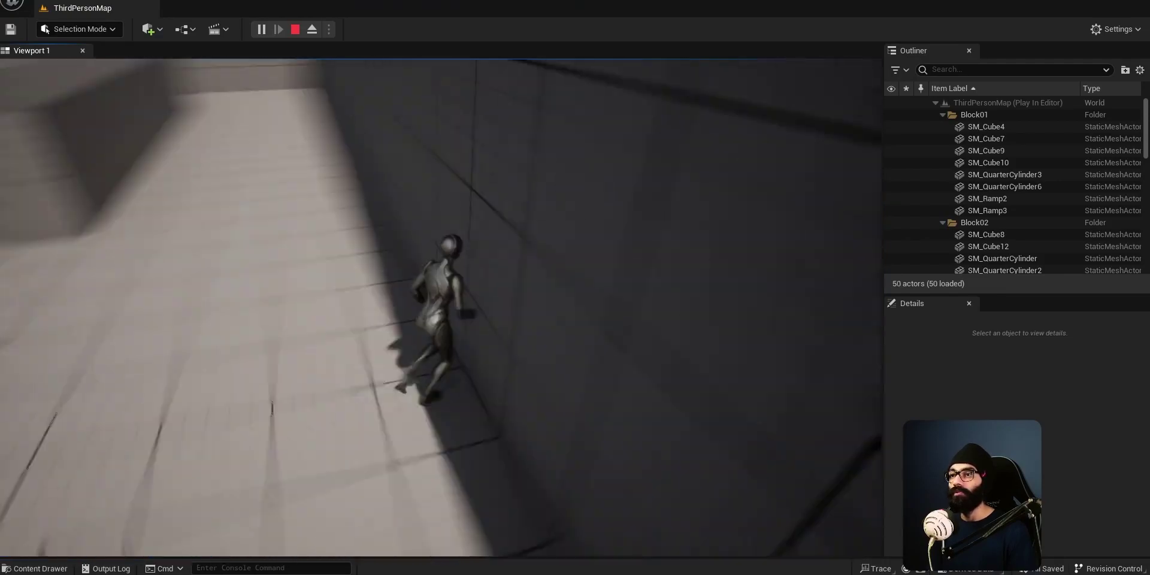
{"action": "key", "text": "w"}
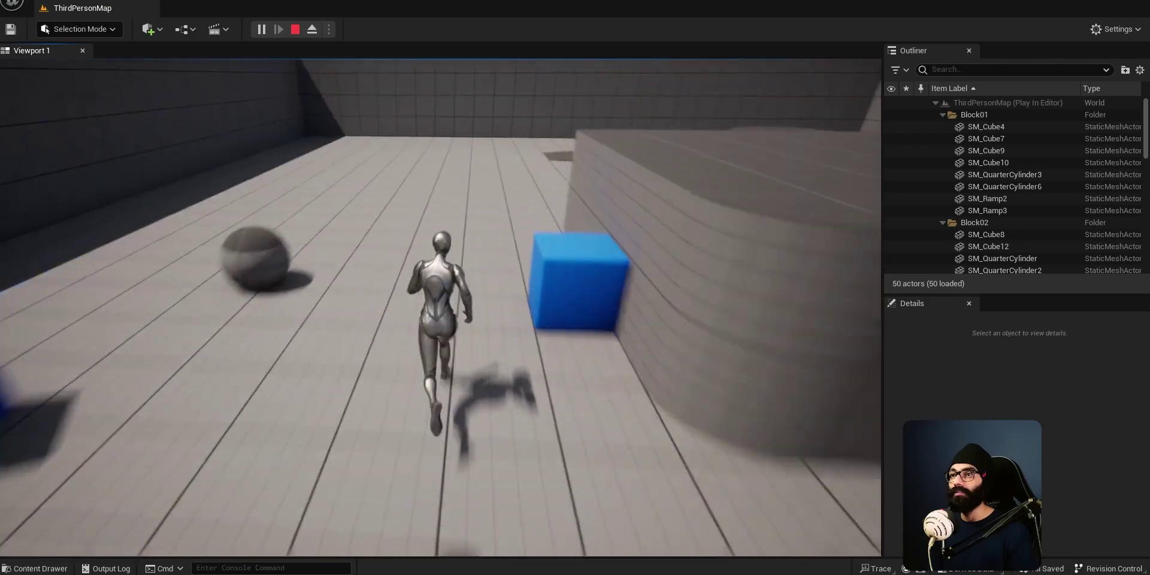
{"action": "key", "text": "w"}
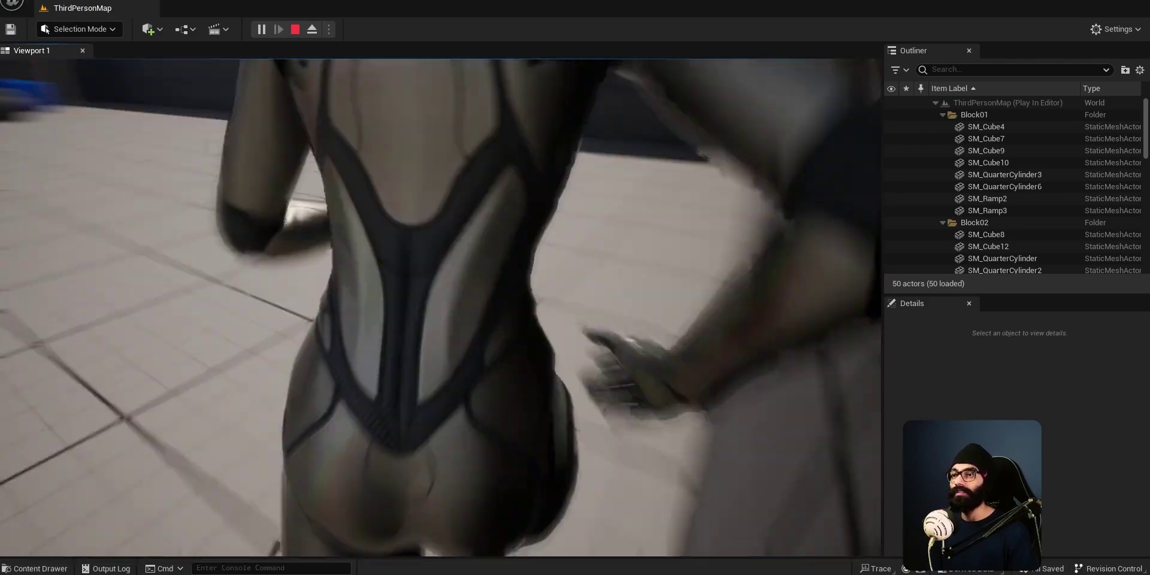
{"action": "key", "text": "w"}
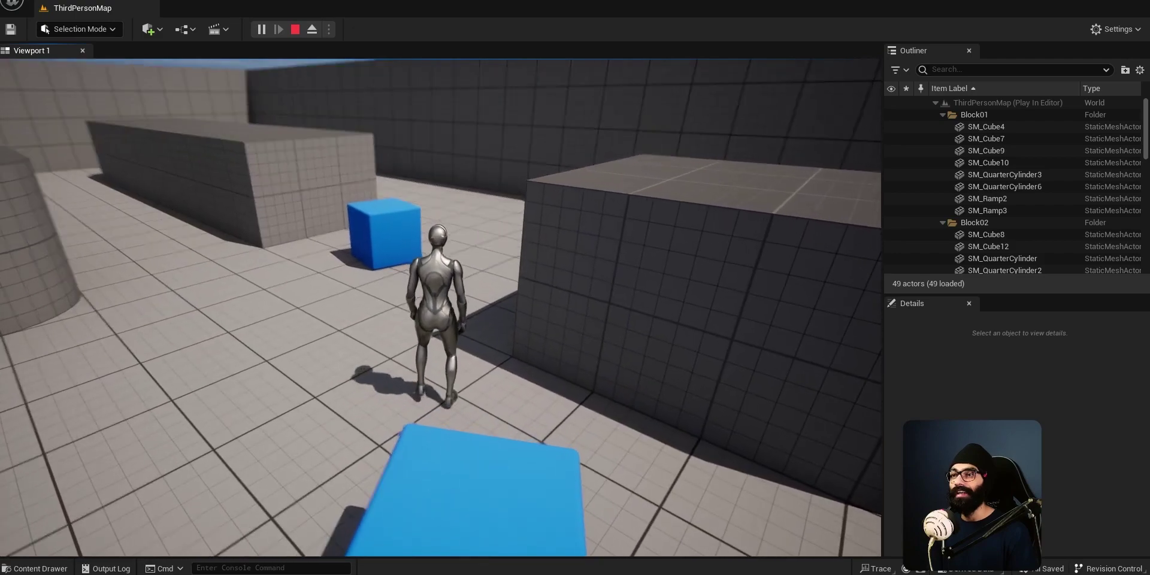
{"action": "key", "text": "s"}
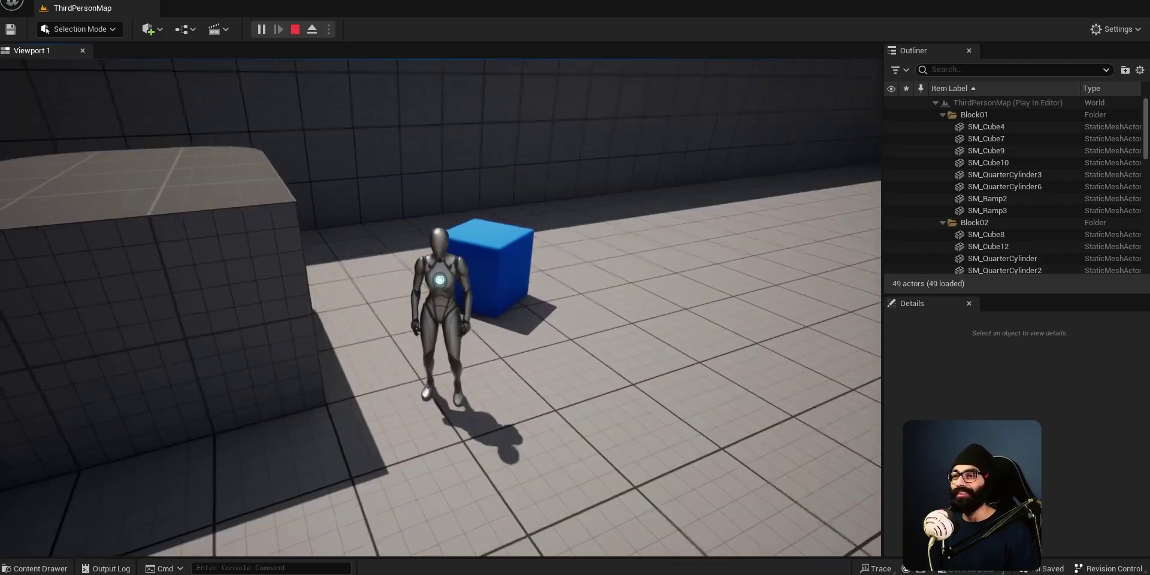
{"action": "key", "text": "Escape"}
Create an Actor Blueprint Class named BP_coin in the ThirdPerson Blueprints folder.
{"action": "right_click_drag", "start_coordinate": [560, 407], "coordinate": [561, 407]}
{"action": "key", "text": "ctrl+space"}
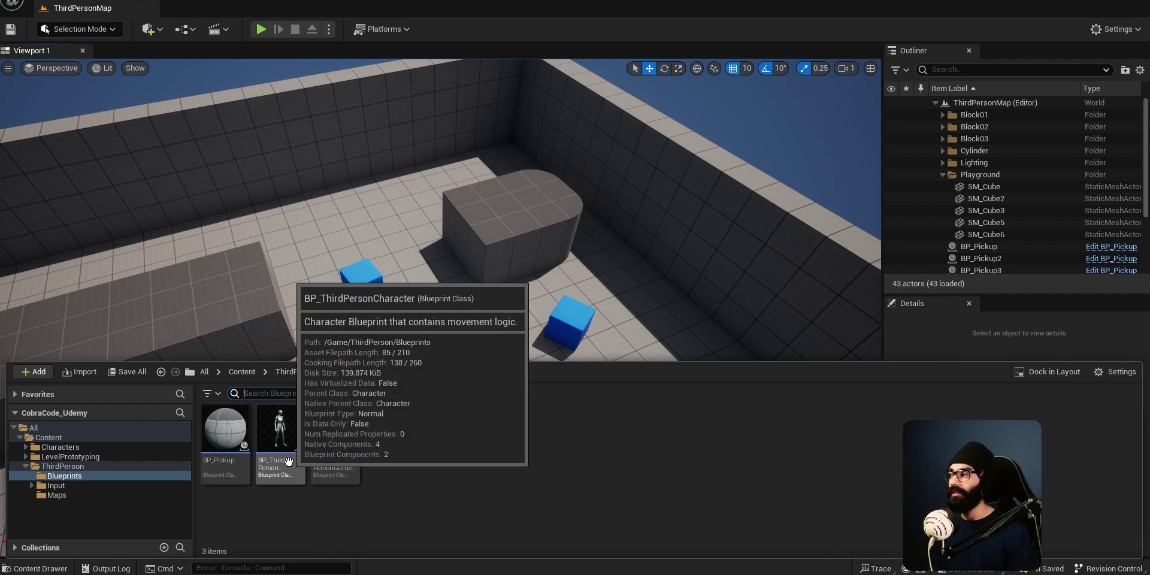
{"action": "right_click", "coordinate": [475, 457]}
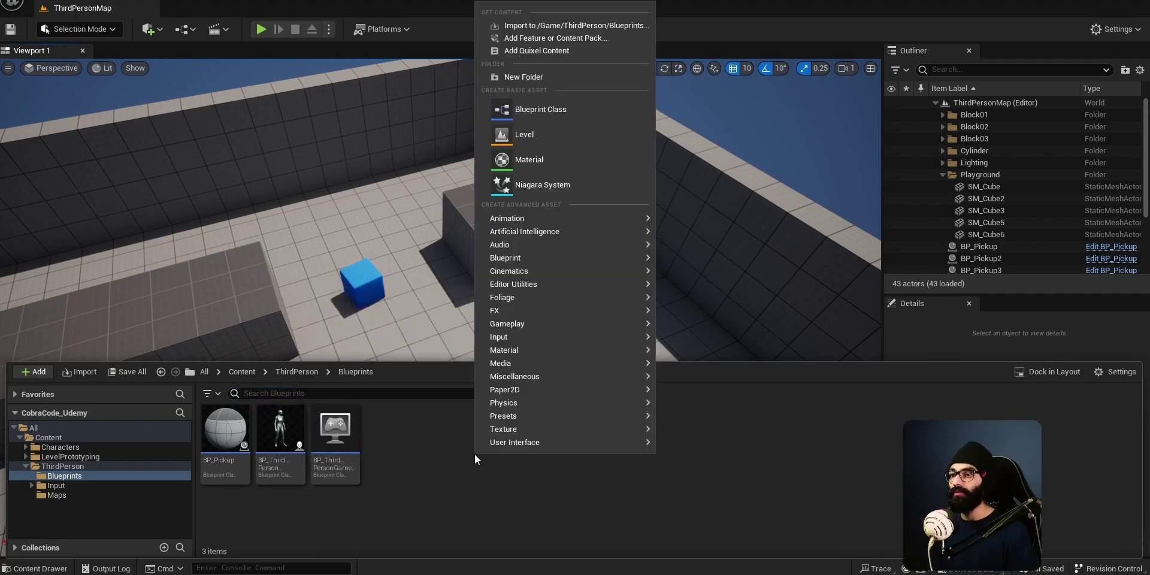
{"action": "left_click", "coordinate": [569, 118]}
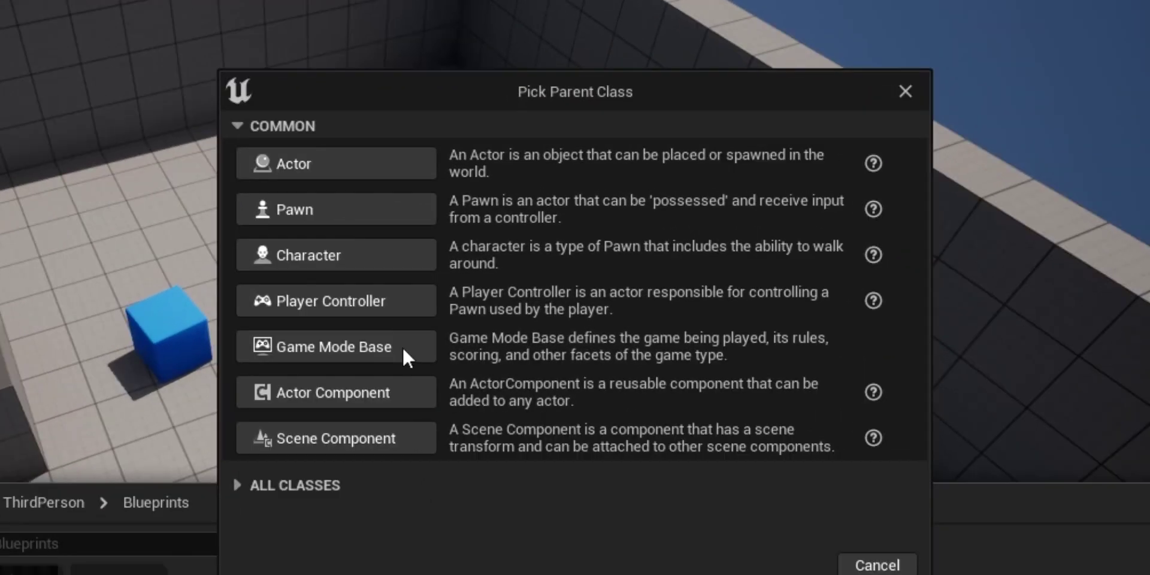
{"action": "left_click", "coordinate": [245, 486]}
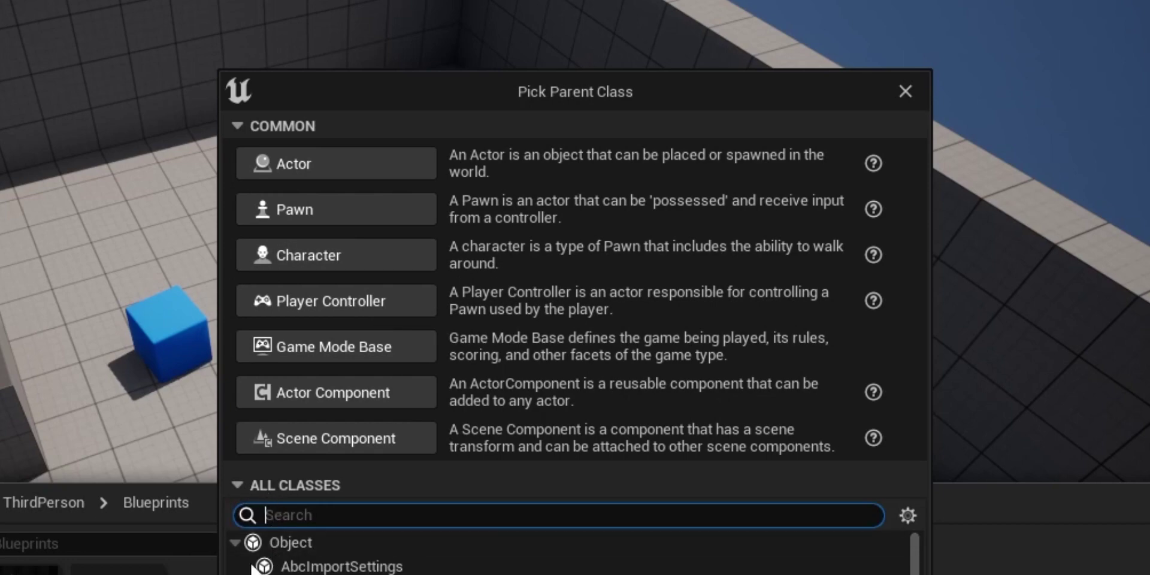
{"action": "left_click", "coordinate": [237, 486]}
{"action": "left_click", "coordinate": [326, 169]}
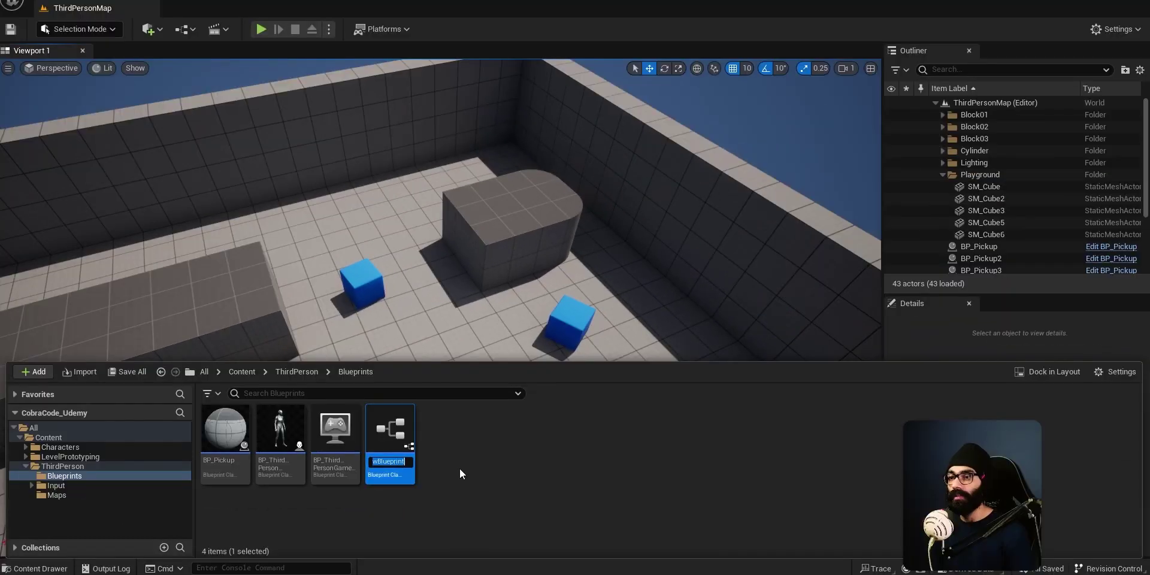
{"action": "type", "text": "BP_"}
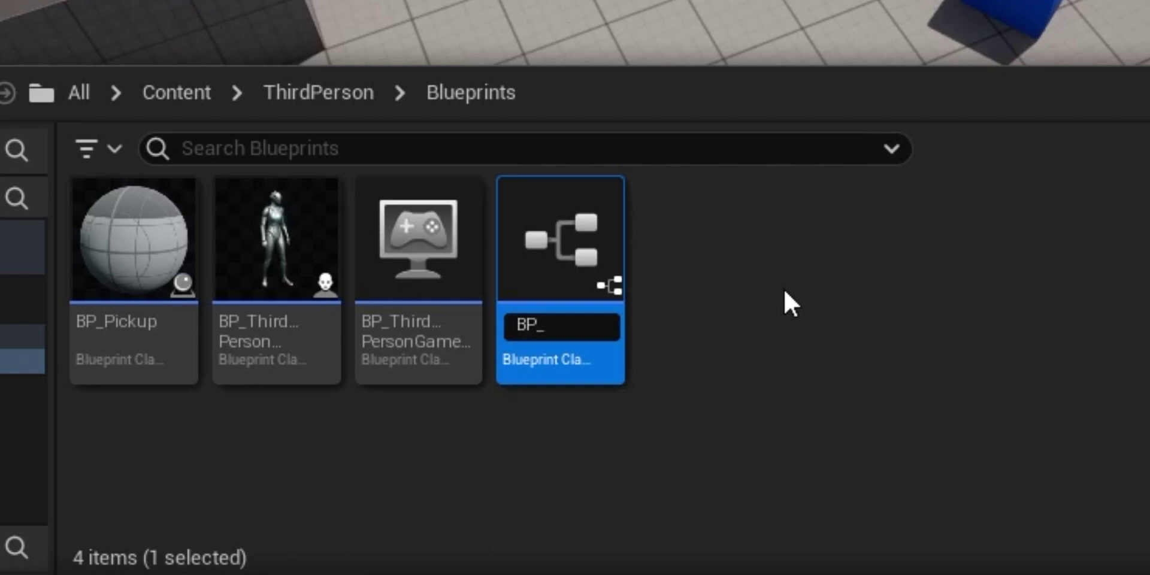
{"action": "type", "text": "coin"}
{"action": "key", "text": "Return"}
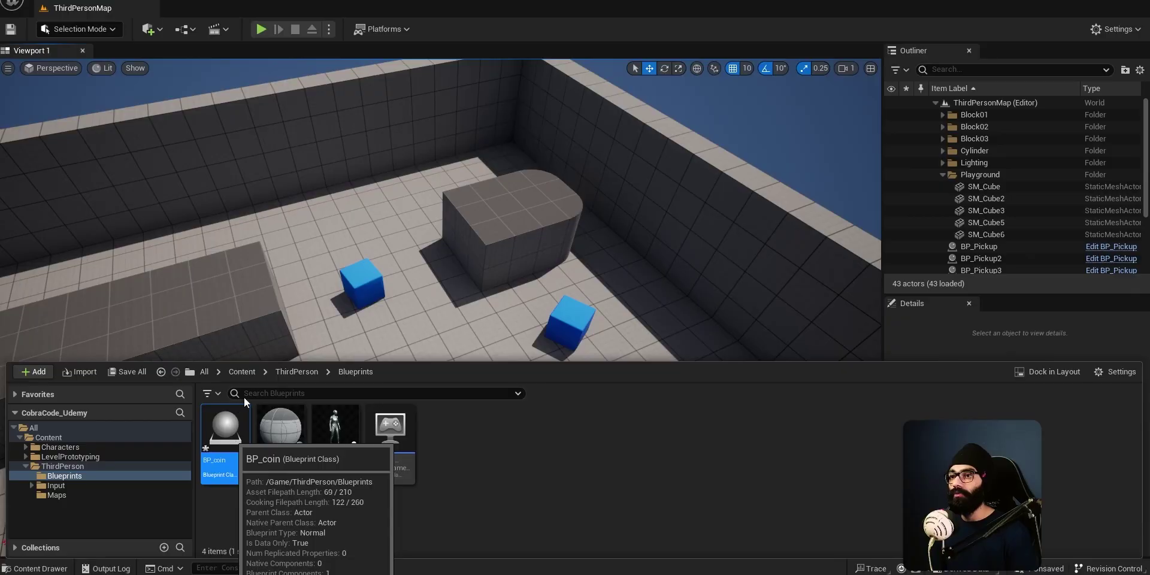
Open the BP_coin Blueprint and dock its editor window beside the ThirdPersonMap level.
{"action": "double_click", "coordinate": [222, 416]}
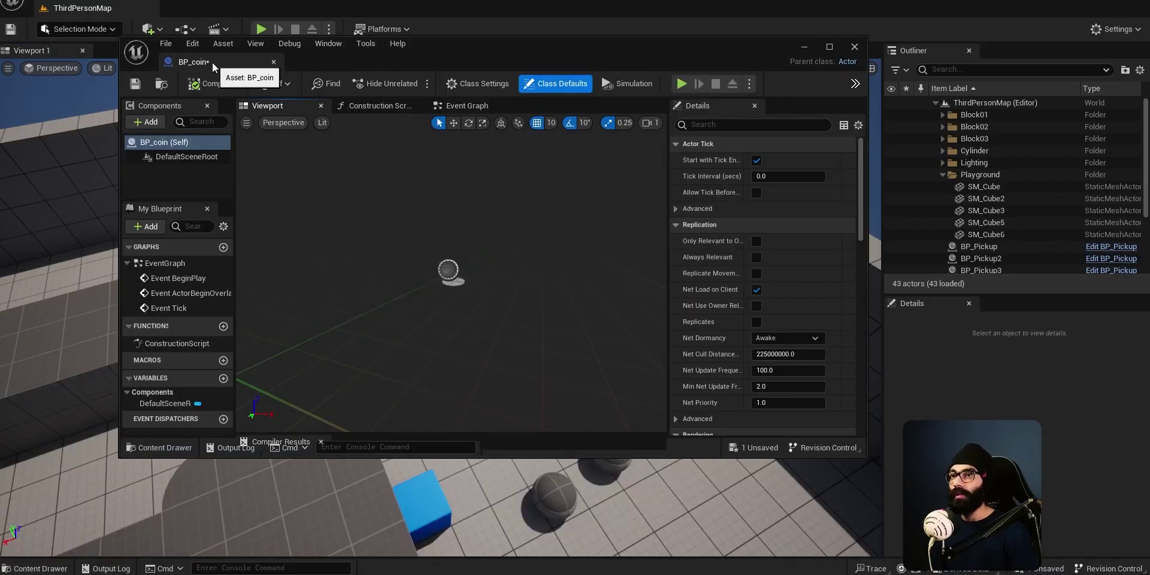
{"action": "left_click_drag", "start_coordinate": [212, 63], "coordinate": [243, 9]}
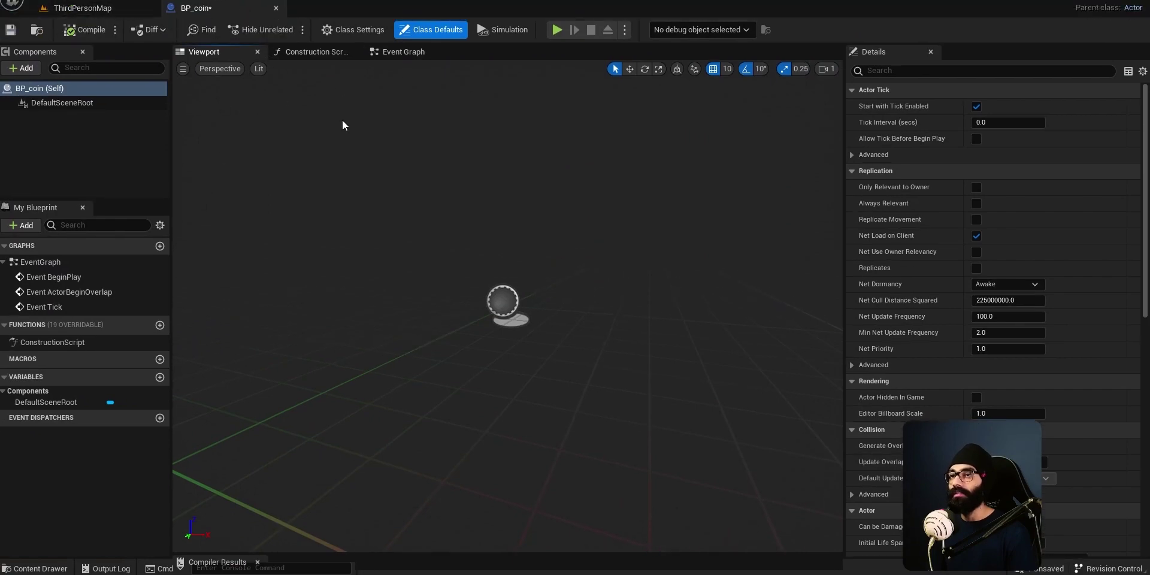
Switch back and forth between the ThirdPersonMap level and the BP_coin editor, ending on BP_coin.
{"action": "key", "text": "ctrl+Tab"}
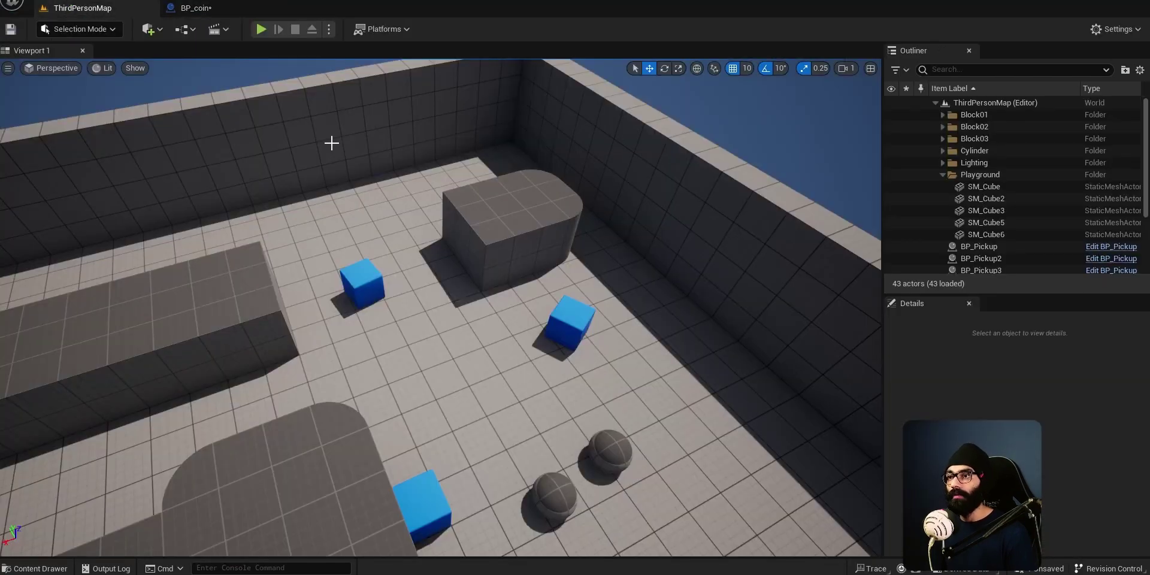
{"action": "key", "text": "ctrl+Tab"}
{"action": "key", "text": "ctrl+Tab"}
{"action": "key", "text": "ctrl+Tab"}
{"action": "key", "text": "ctrl+Tab"}
{"action": "left_click", "coordinate": [191, 12]}
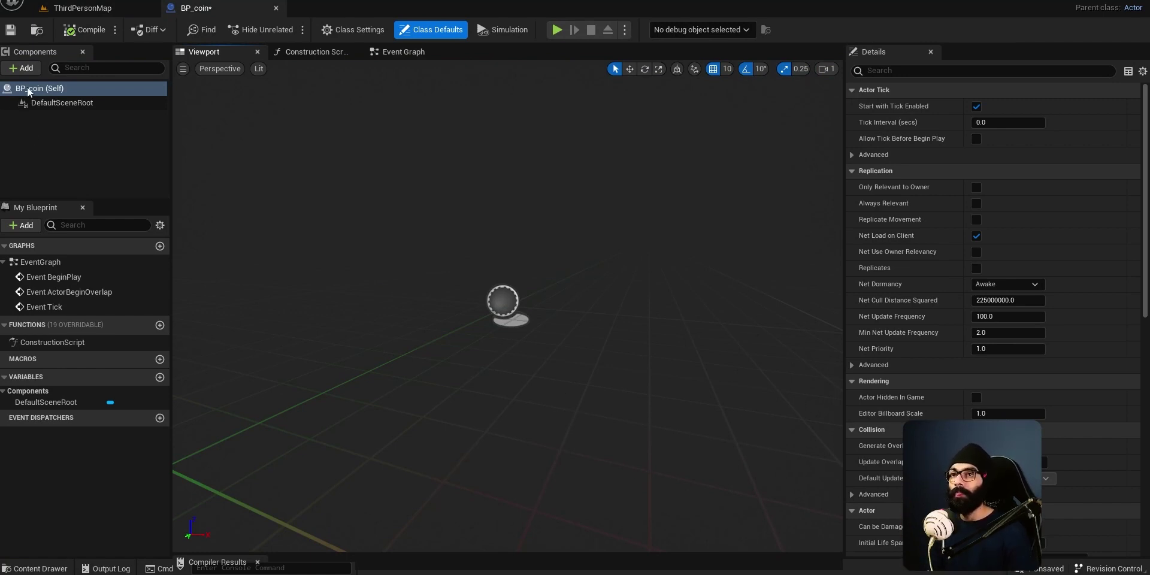
Add a basic Cylinder shape component under the DefaultSceneRoot of BP_coin.
{"action": "right_click_drag", "start_coordinate": [513, 321], "coordinate": [599, 298]}
{"action": "key", "text": "s"}
{"action": "key", "text": "w"}
{"action": "key", "text": "w"}
{"action": "scroll", "coordinate": [502, 323], "scroll_direction": "down", "scroll_amount": 1}
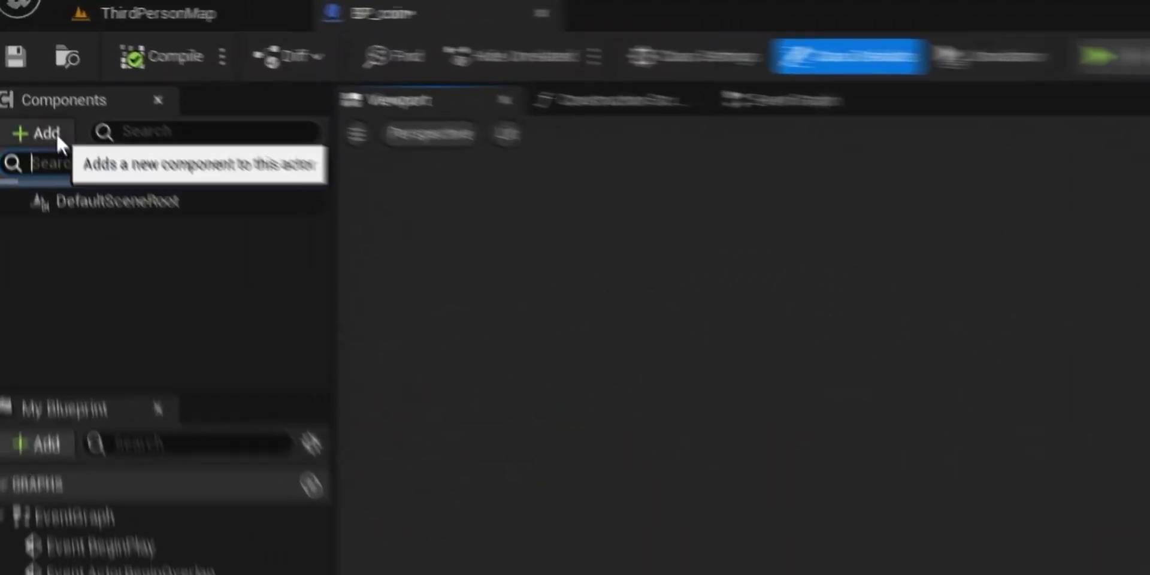
{"action": "left_click", "coordinate": [21, 68]}
{"action": "scroll", "coordinate": [121, 560], "scroll_direction": "down", "scroll_amount": 5}
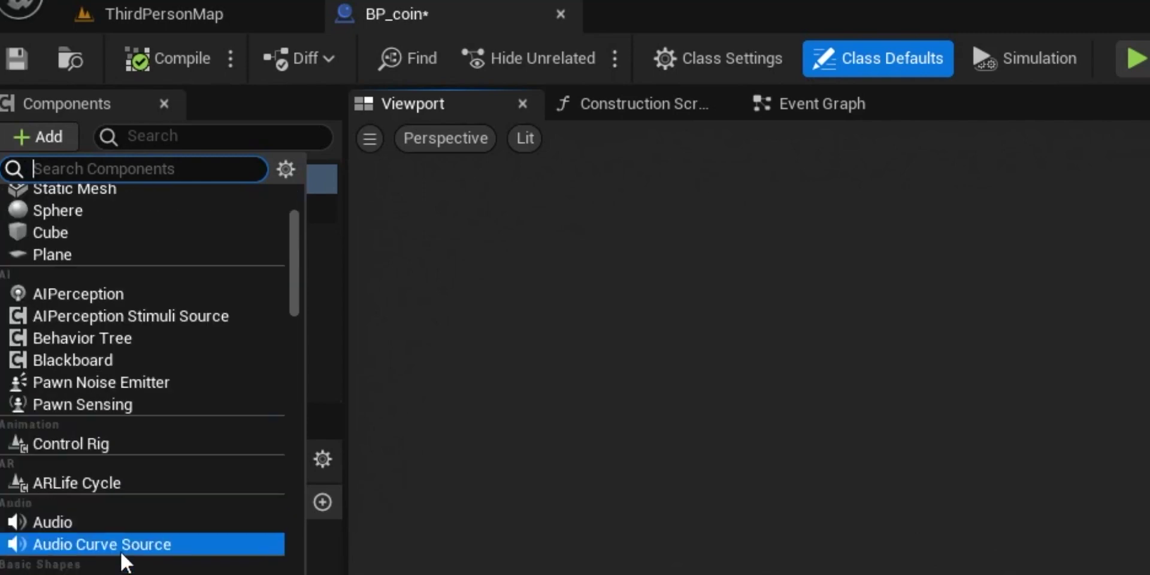
{"action": "left_click", "coordinate": [81, 488]}
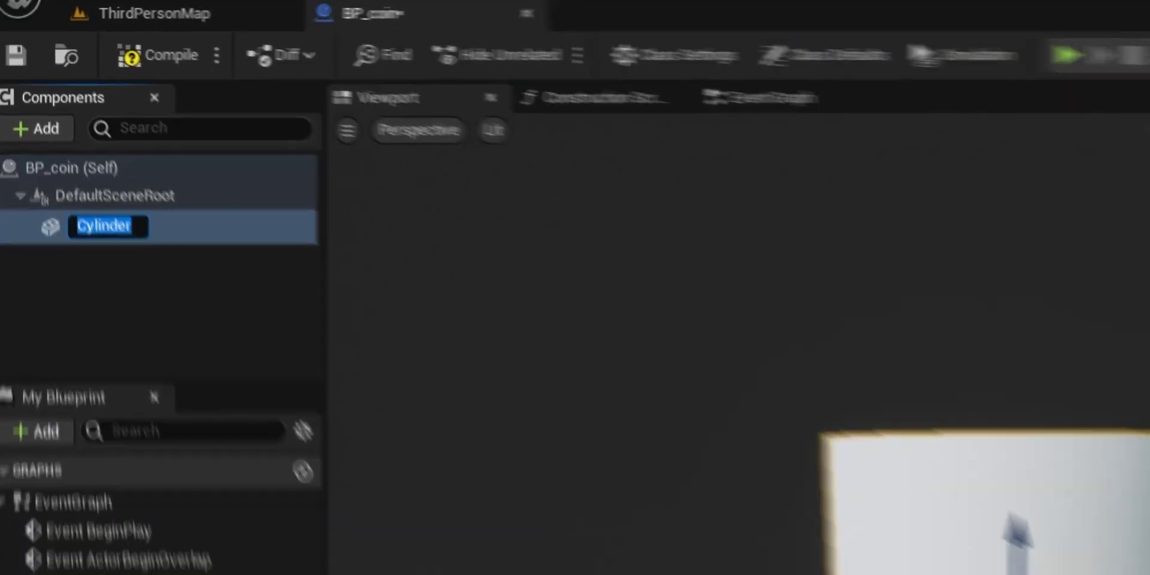
{"action": "key", "text": "f"}
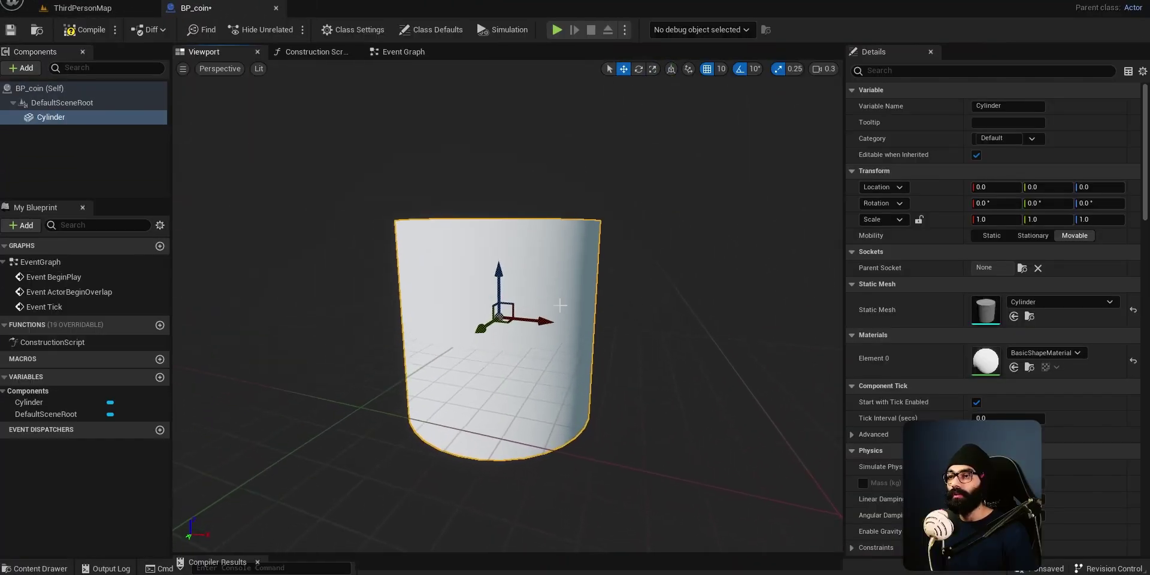
Rotate the cylinder -90° about its Y axis so that it lies on its side.
{"action": "left_click", "coordinate": [638, 69]}
{"action": "left_click_drag", "start_coordinate": [550, 284], "coordinate": [565, 329]}
{"action": "left_click_drag", "start_coordinate": [550, 255], "coordinate": [577, 274]}
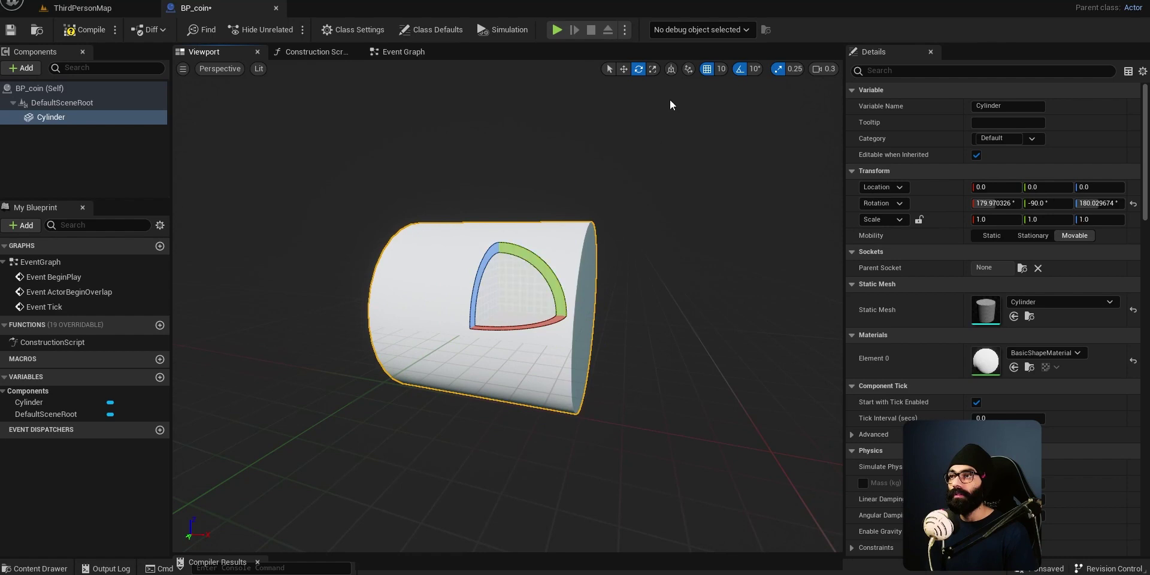
Try flattening the cylinder along its Z axis to a scale of 0.25, and undo the last scaling.
{"action": "left_click", "coordinate": [652, 70]}
{"action": "mouse_move", "coordinate": [546, 312]}
{"action": "left_mouse_down"}
{"action": "mouse_move", "coordinate": [528, 312]}
{"action": "mouse_move", "coordinate": [560, 317]}
{"action": "mouse_move", "coordinate": [550, 318]}
{"action": "left_mouse_up"}
{"action": "right_click_drag", "start_coordinate": [542, 327], "coordinate": [498, 328]}
{"action": "right_click_drag", "start_coordinate": [677, 360], "coordinate": [611, 359]}
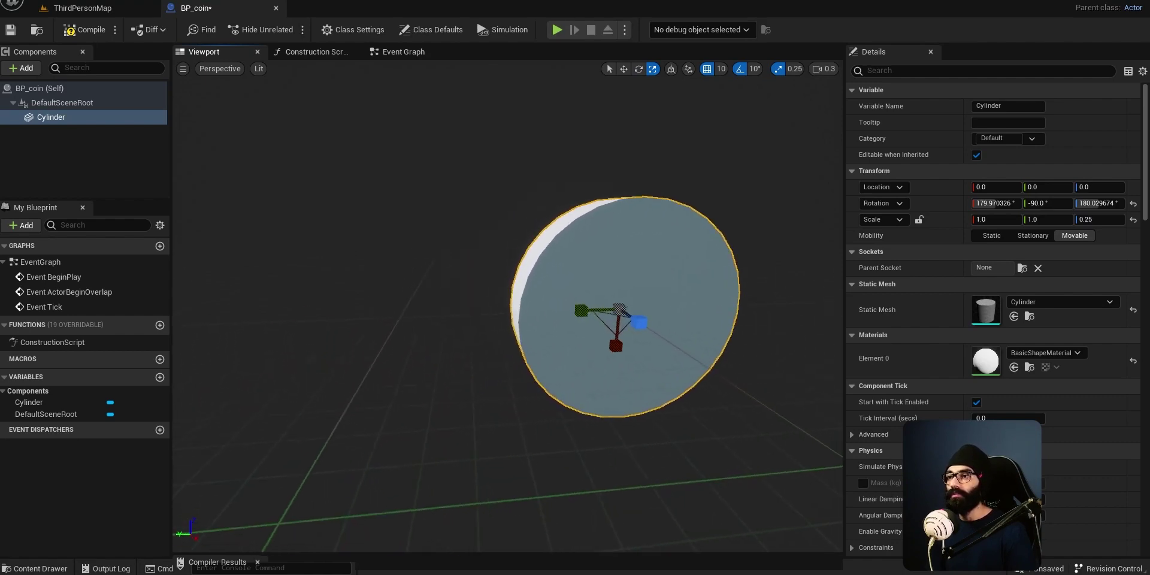
{"action": "key", "text": "ctrl+z"}
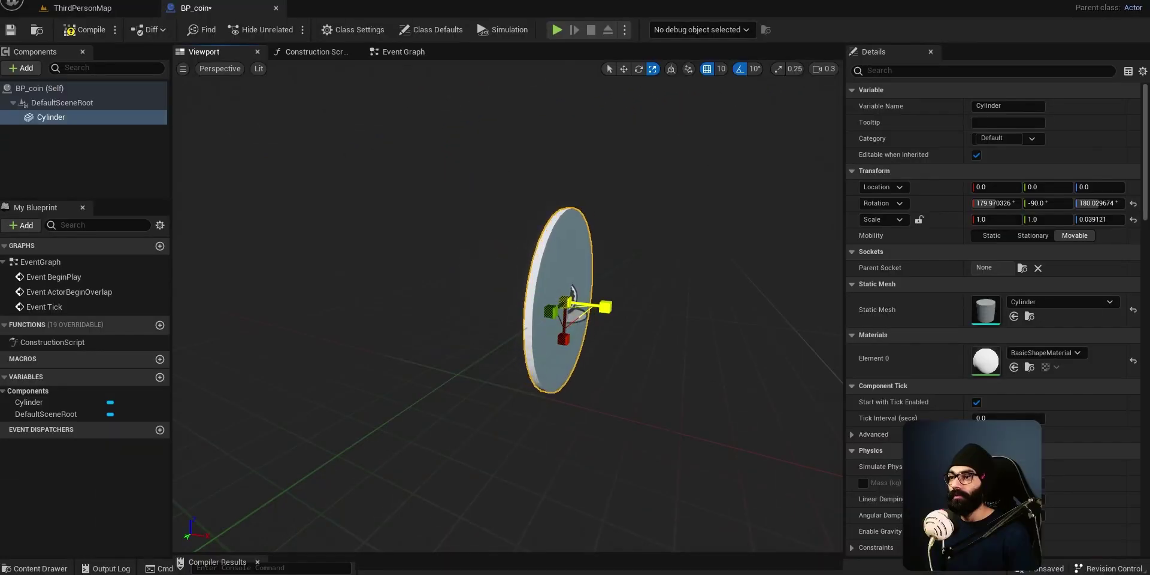
Place an instance of BP_coin from the ThirdPerson Blueprints folder onto the ThirdPersonMap floor near the grey spheres.
{"action": "left_click", "coordinate": [111, 14]}
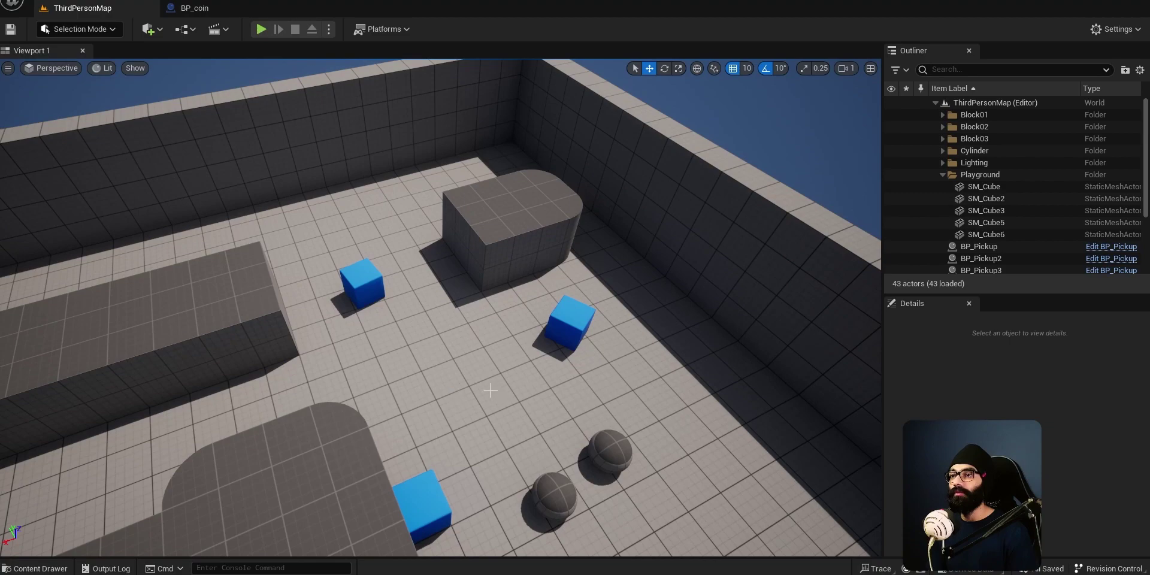
{"action": "right_click_drag", "start_coordinate": [513, 420], "coordinate": [446, 431]}
{"action": "key", "text": "ctrl+space"}
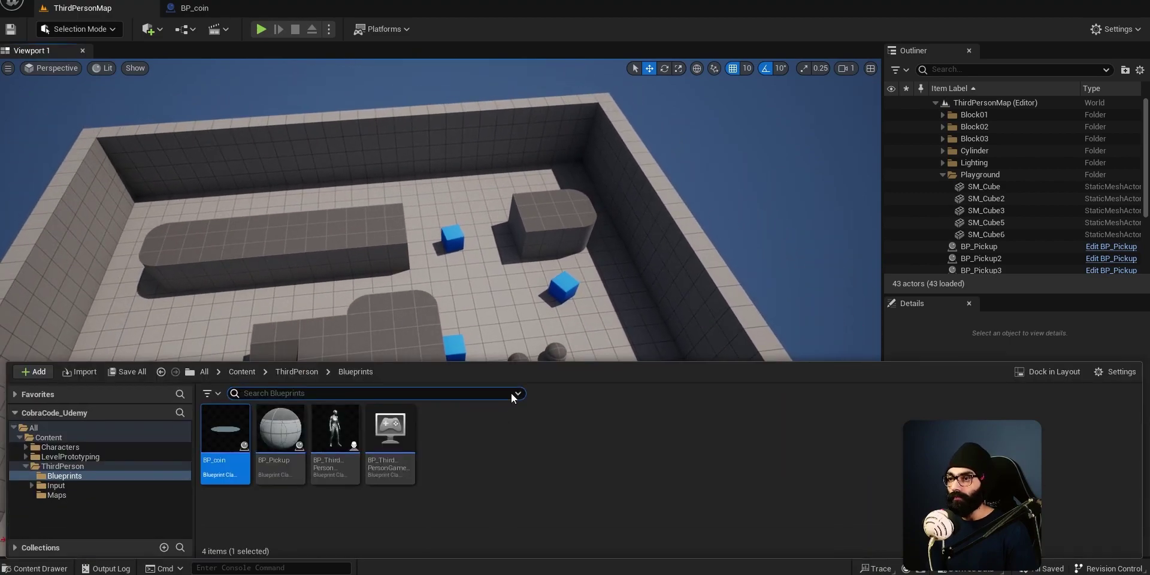
{"action": "right_click_drag", "start_coordinate": [509, 326], "coordinate": [510, 264]}
{"action": "right_click_drag", "start_coordinate": [409, 335], "coordinate": [409, 403]}
{"action": "key", "text": "ctrl+space"}
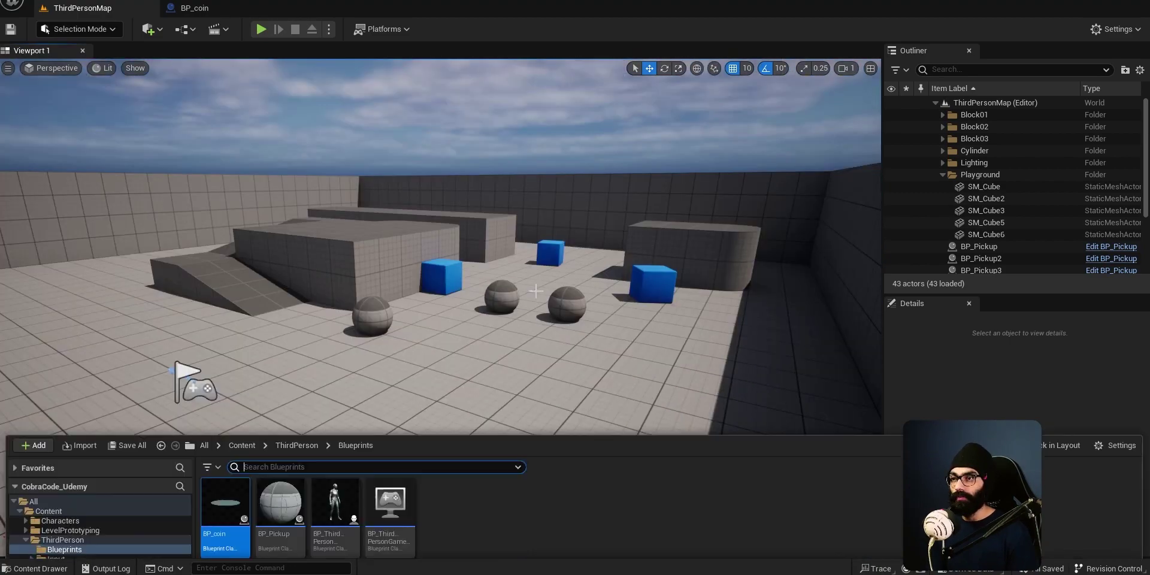
{"action": "left_click_drag", "start_coordinate": [231, 428], "coordinate": [452, 327]}
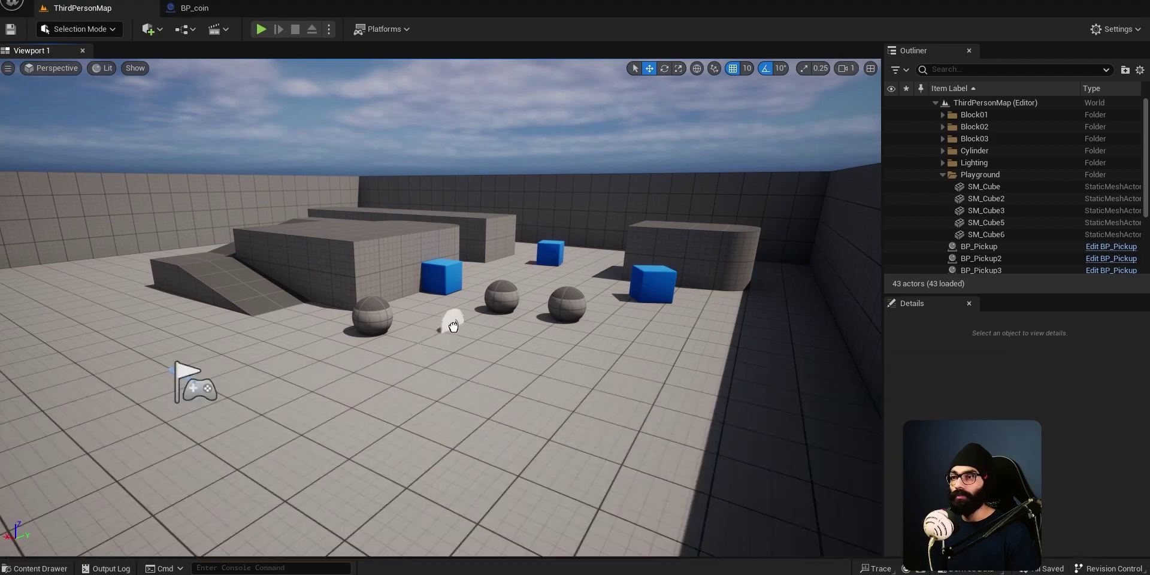
Raise the placed coin above the floor to Z 90 and rotate it -90° about its vertical axis.
{"action": "right_click_drag", "start_coordinate": [455, 327], "coordinate": [494, 338]}
{"action": "key", "text": "a"}
{"action": "left_click_drag", "start_coordinate": [601, 227], "coordinate": [603, 183]}
{"action": "key", "text": "w"}
{"action": "right_click_drag", "start_coordinate": [602, 182], "coordinate": [554, 187]}
{"action": "key", "text": "d"}
{"action": "left_click_drag", "start_coordinate": [473, 274], "coordinate": [541, 308]}
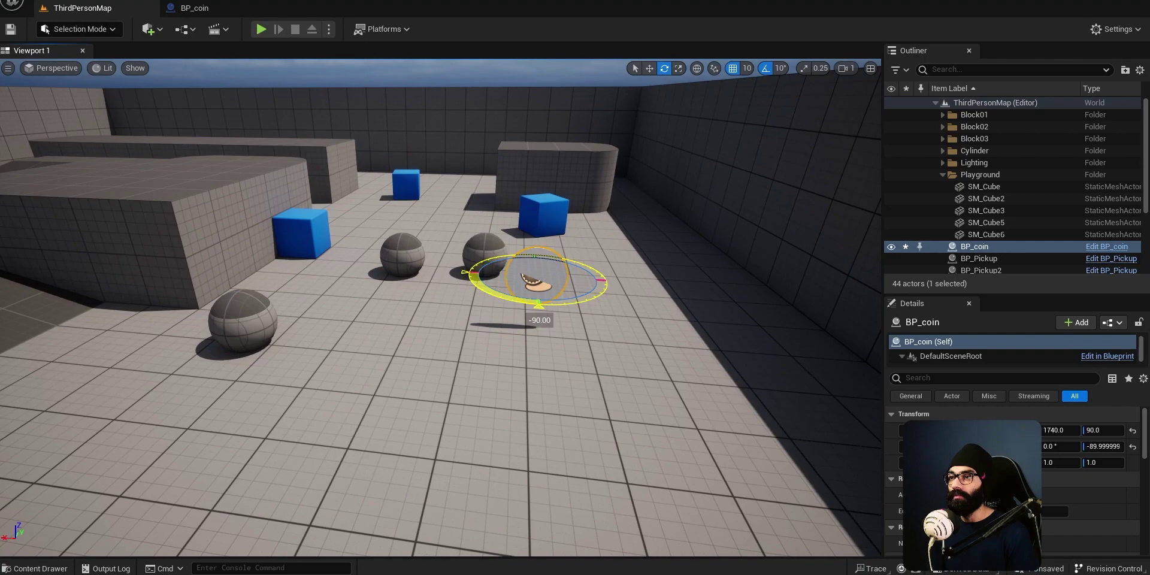
{"action": "key", "text": "d"}
{"action": "right_click_drag", "start_coordinate": [555, 325], "coordinate": [510, 325]}
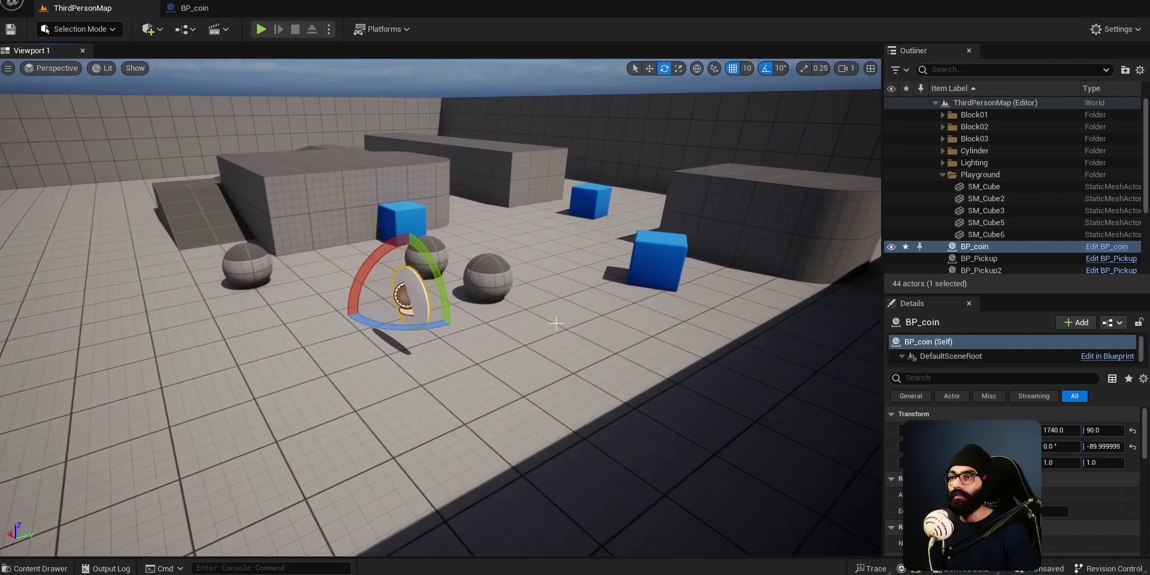
{"action": "right_click", "coordinate": [447, 302]}
{"action": "left_click", "coordinate": [420, 319]}
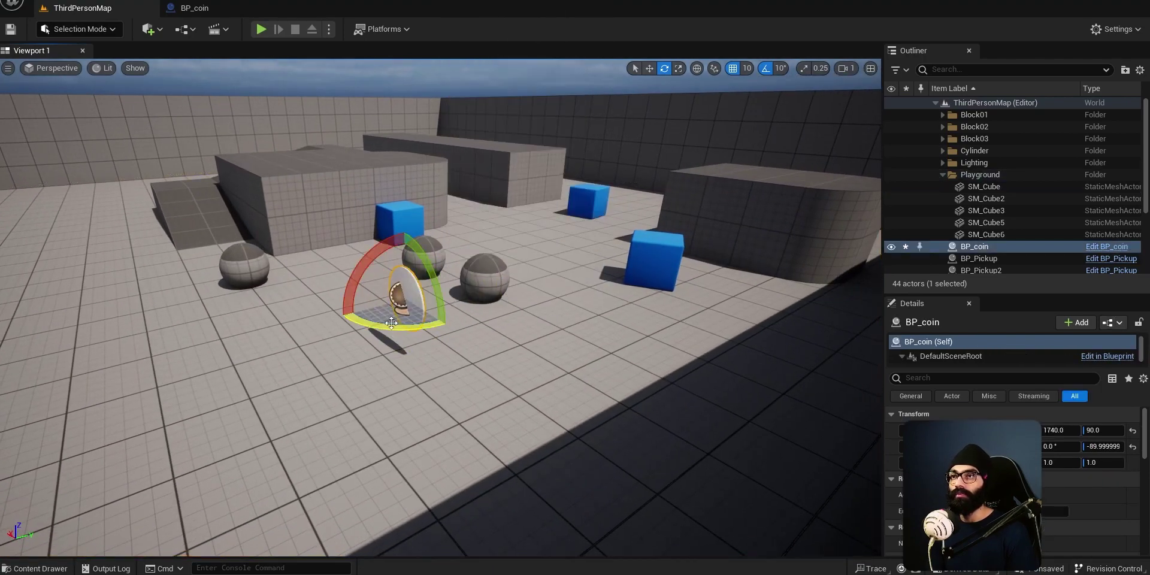
In BP_coin, search the materials for "metal" and assign MetallicCarpaint to the cylinder's Element 0.
{"action": "left_click", "coordinate": [194, 8]}
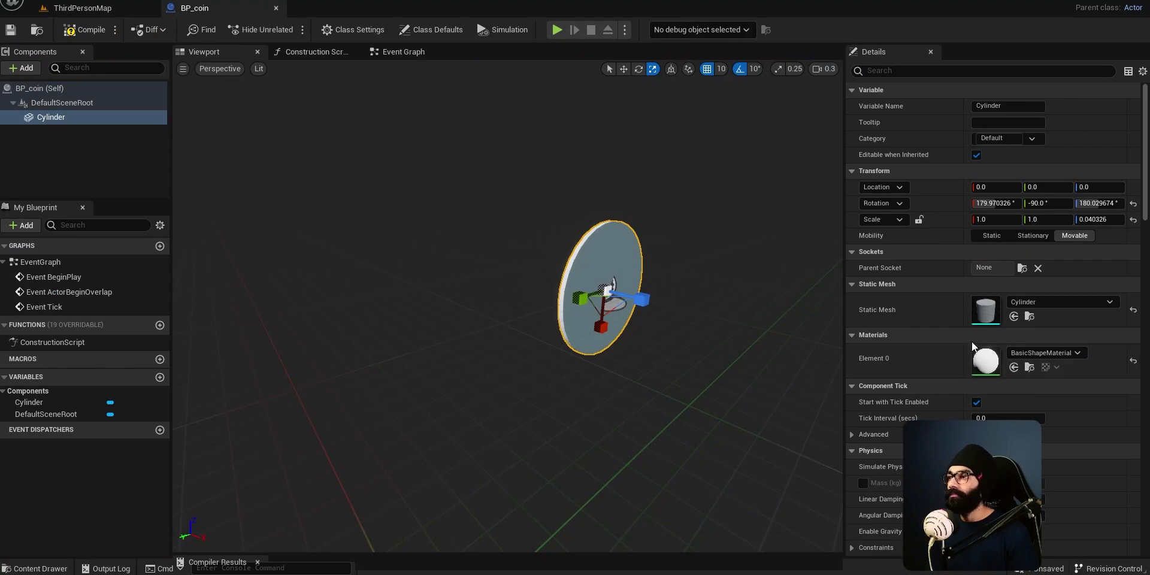
{"action": "left_click", "coordinate": [1041, 352]}
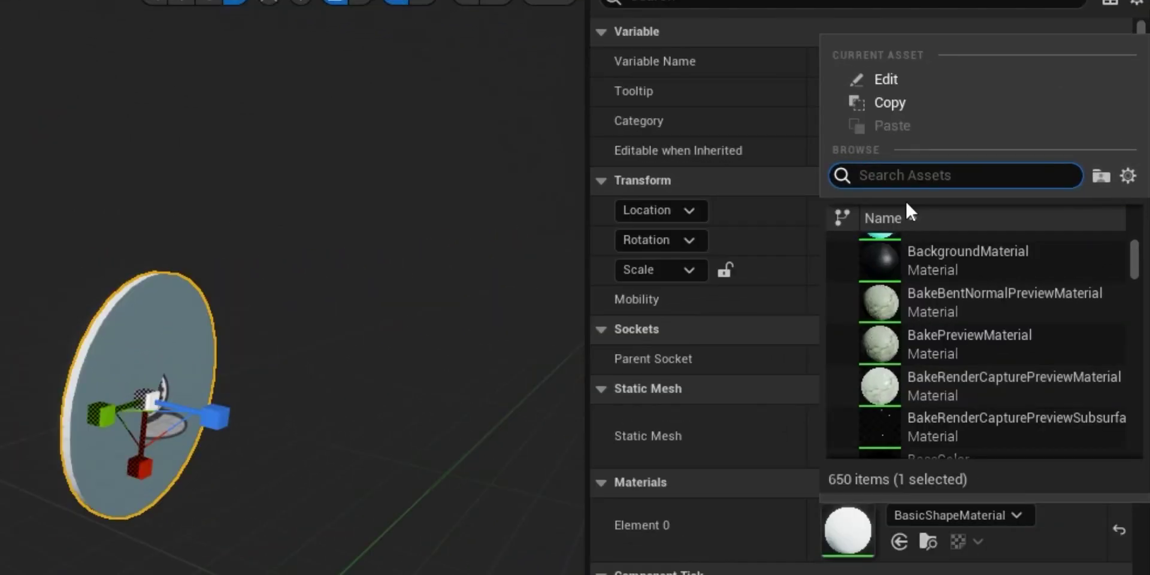
{"action": "type", "text": "metal"}
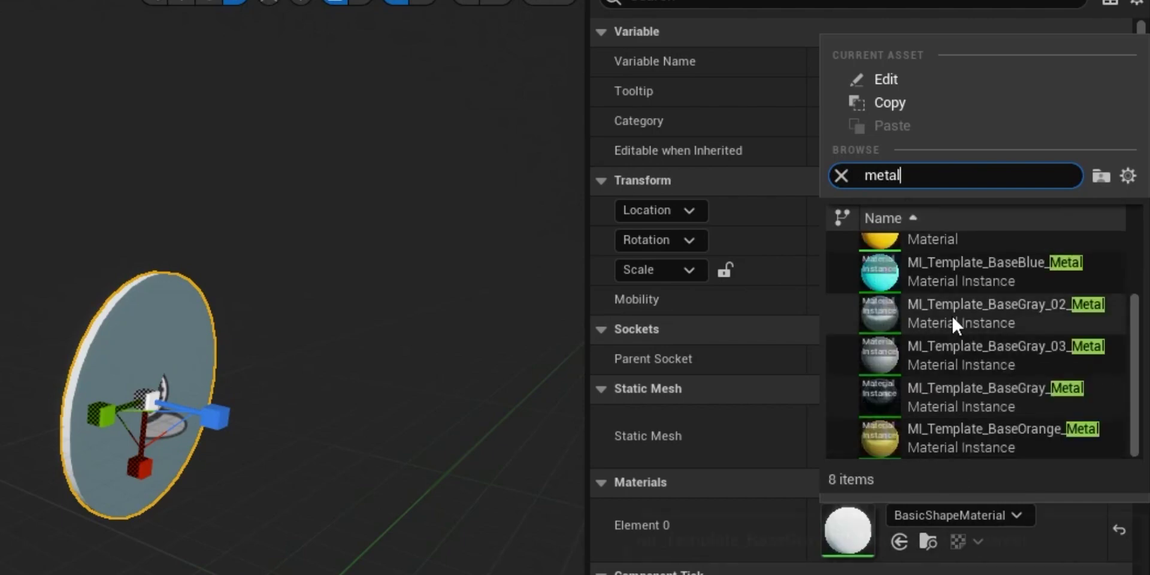
{"action": "left_click", "coordinate": [987, 258]}
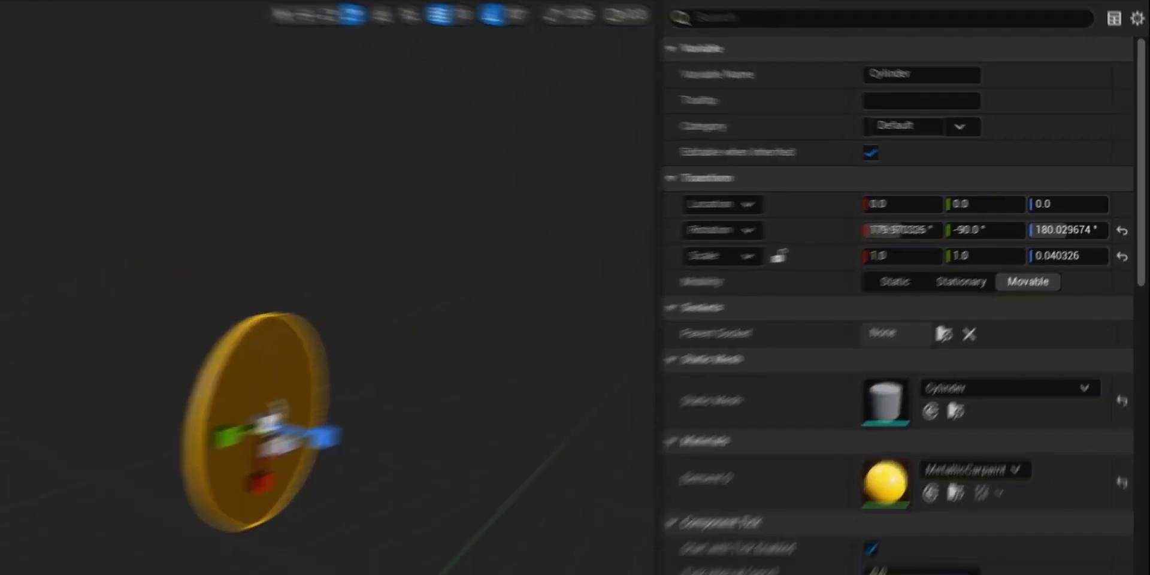
{"action": "right_click_drag", "start_coordinate": [312, 384], "coordinate": [443, 386]}
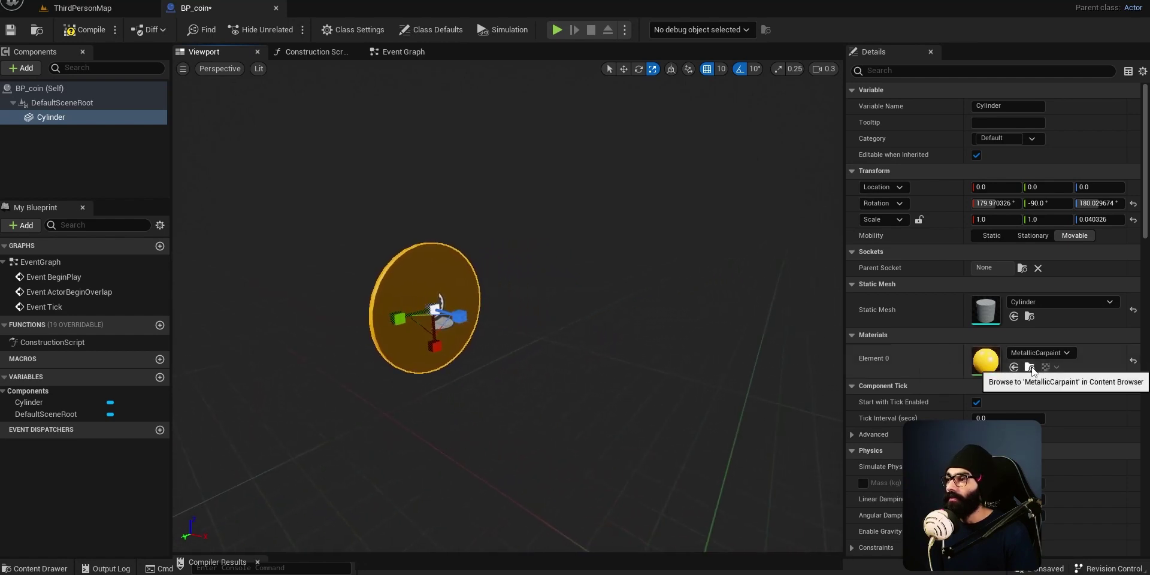
Open the MetallicCarpaint material, set its BaseRoughness parameter's default value to 0, and save the material.
{"action": "double_click", "coordinate": [984, 367]}
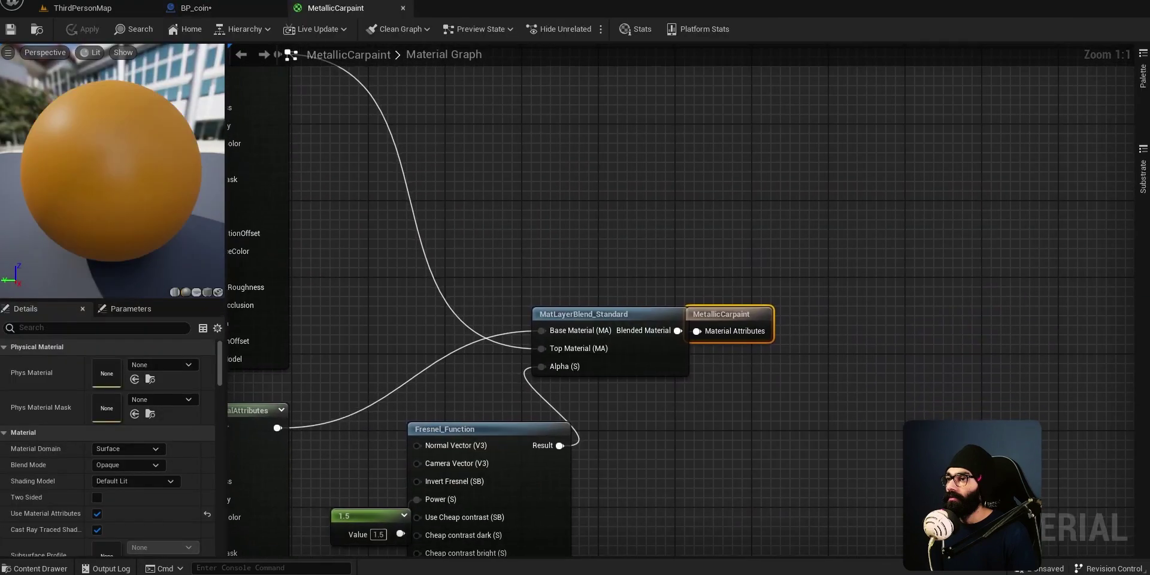
{"action": "right_click_drag", "start_coordinate": [576, 456], "coordinate": [913, 363]}
{"action": "scroll", "coordinate": [569, 426], "scroll_direction": "down", "scroll_amount": 2}
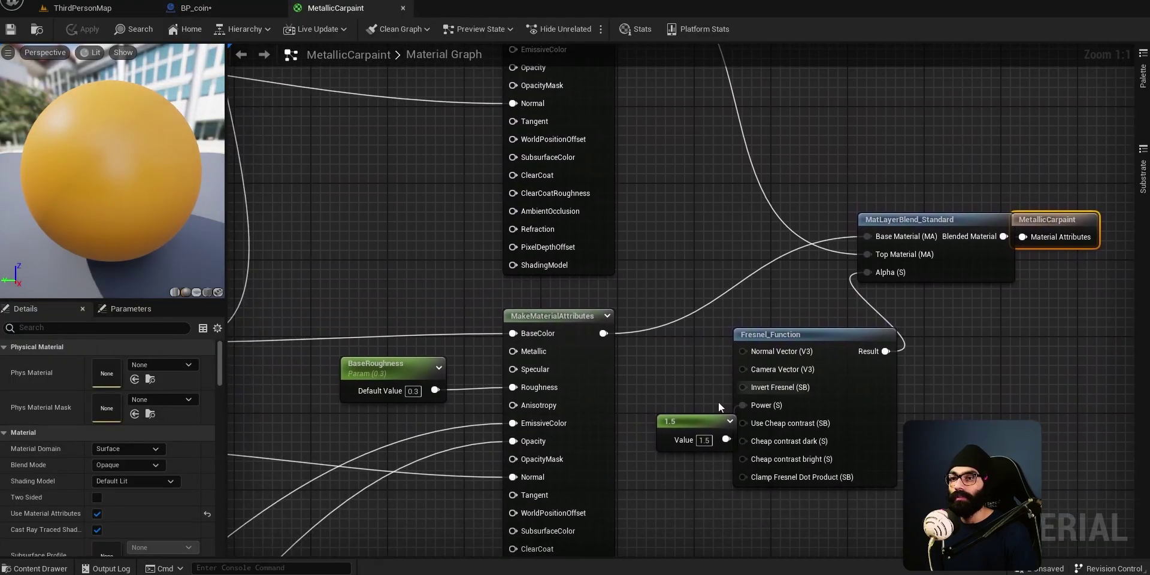
{"action": "right_click_drag", "start_coordinate": [614, 454], "coordinate": [722, 373]}
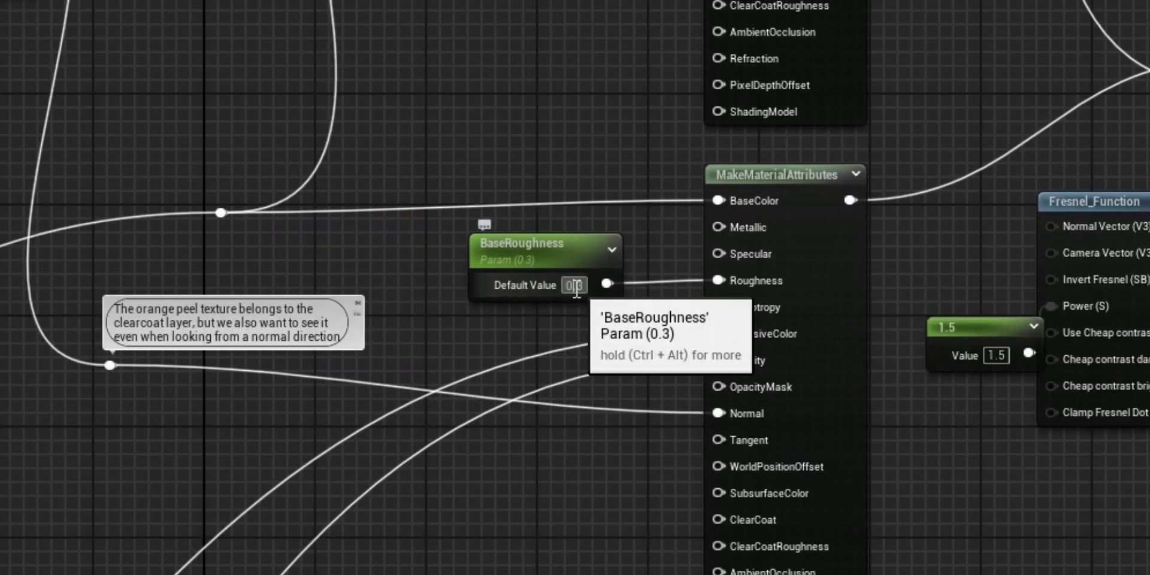
{"action": "left_click", "coordinate": [561, 321]}
{"action": "type", "text": "0"}
{"action": "key", "text": "Return"}
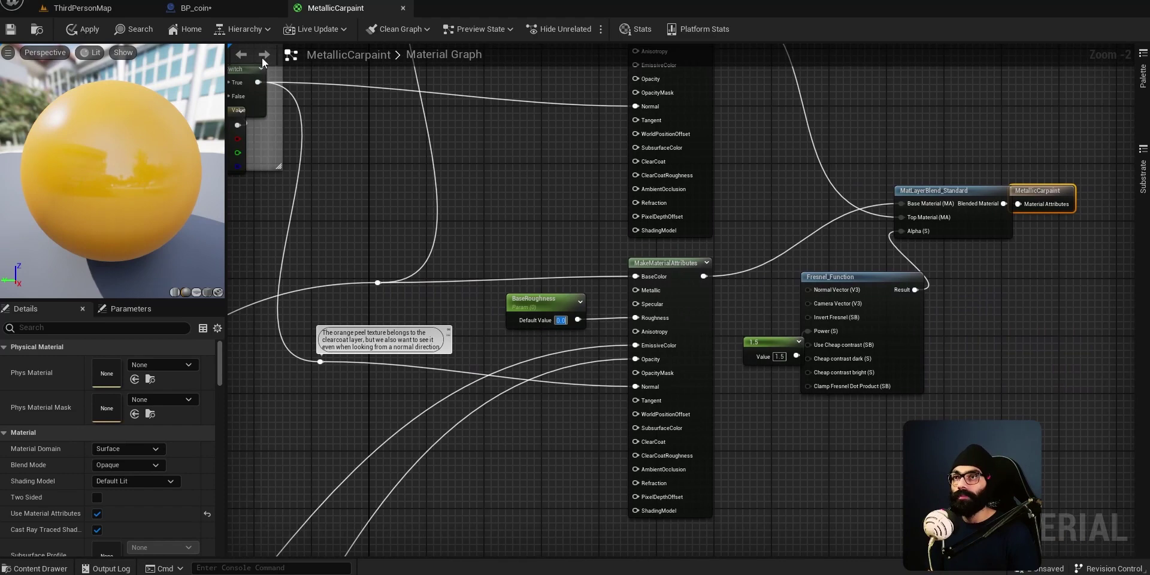
{"action": "key", "text": "ctrl+s"}
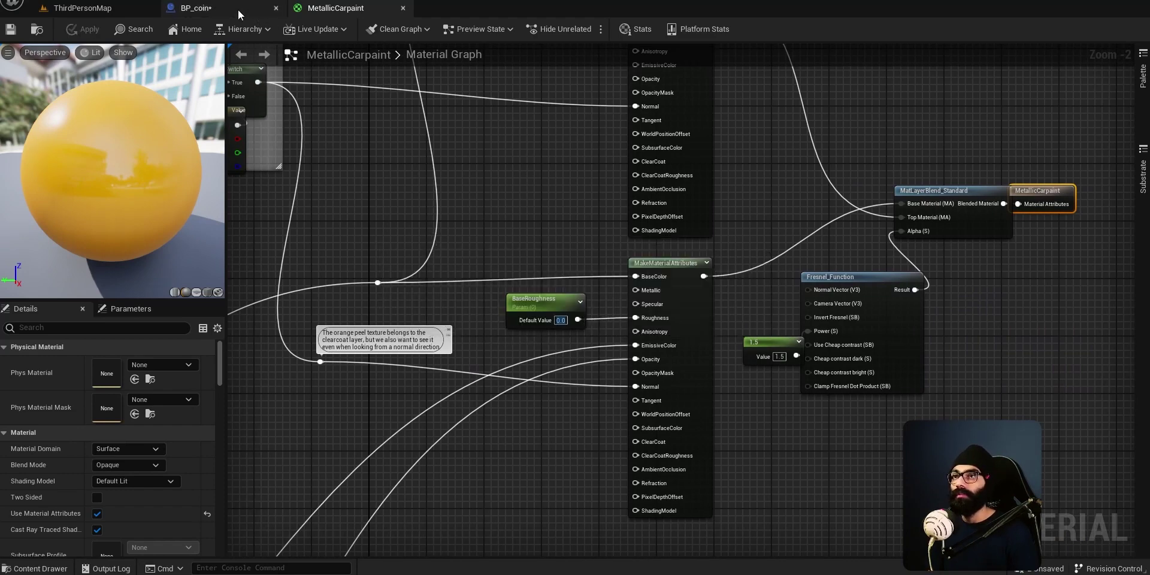
Save BP_coin and move its placed instance in ThirdPersonMap to Y 2030.
{"action": "left_click", "coordinate": [241, 9]}
{"action": "left_click_drag", "start_coordinate": [630, 253], "coordinate": [517, 342]}
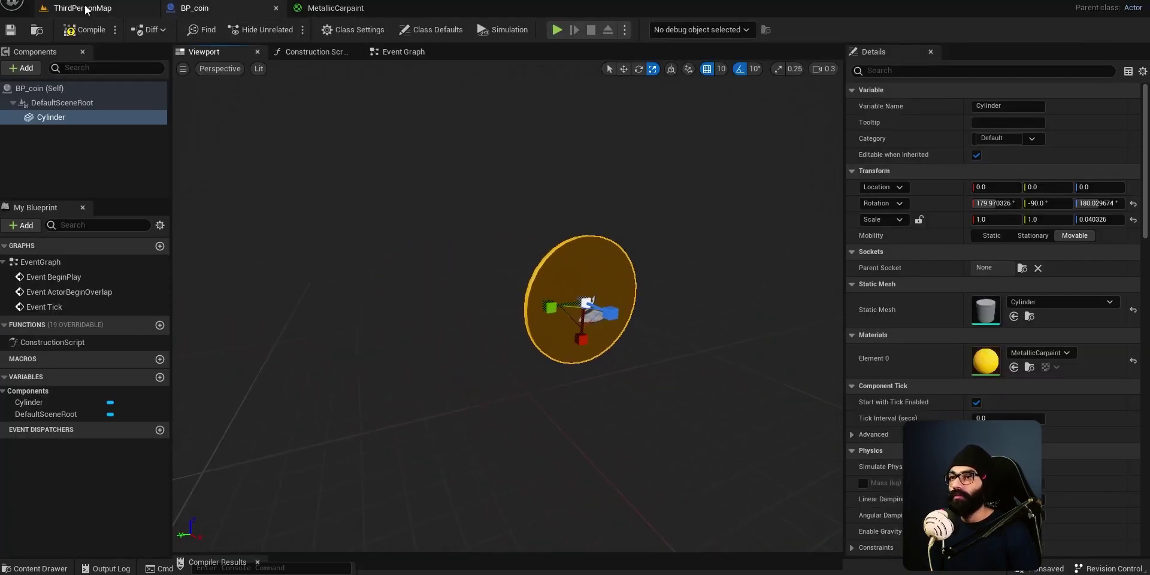
{"action": "left_click", "coordinate": [99, 9]}
{"action": "right_click_drag", "start_coordinate": [441, 307], "coordinate": [487, 273]}
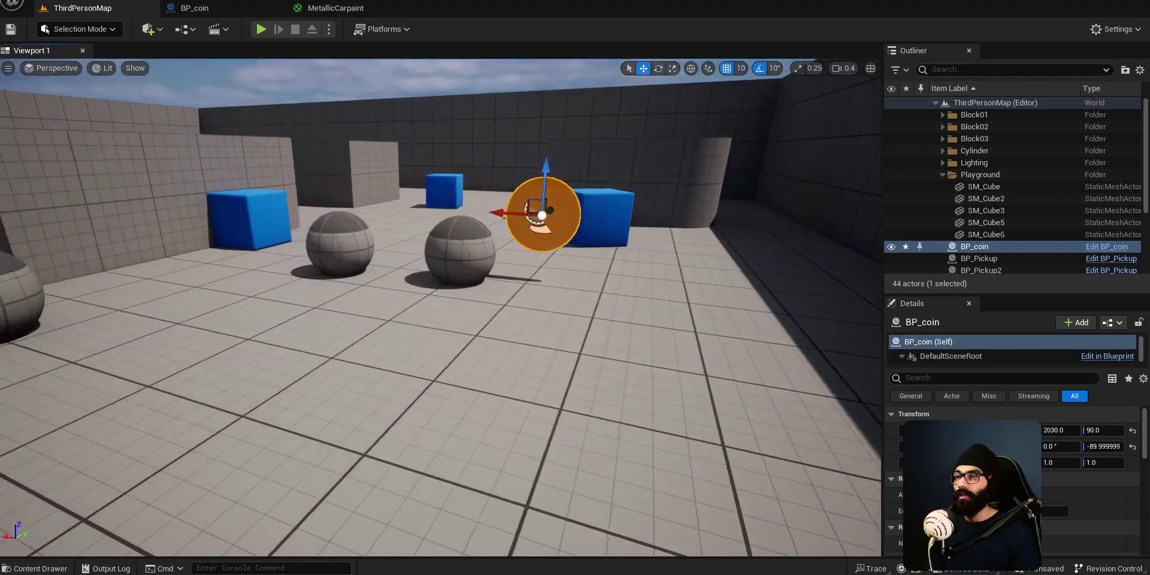
{"action": "right_click_drag", "start_coordinate": [626, 269], "coordinate": [563, 279]}
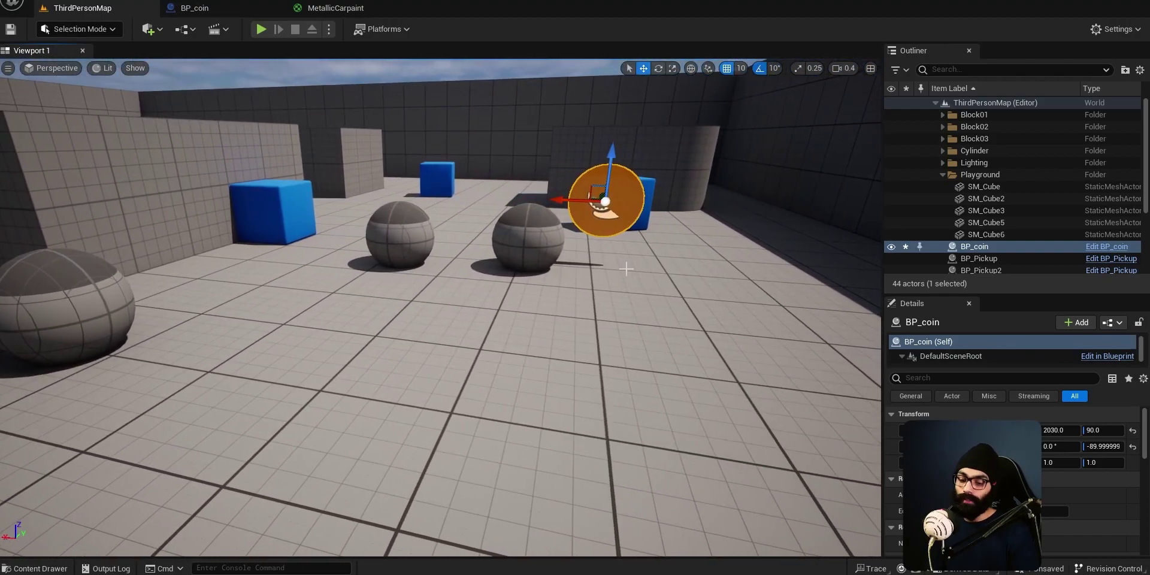
Play the level, run the character around the coin to test it from several sides, and end the play session.
{"action": "key", "text": "alt+p"}
{"action": "key", "text": "w"}
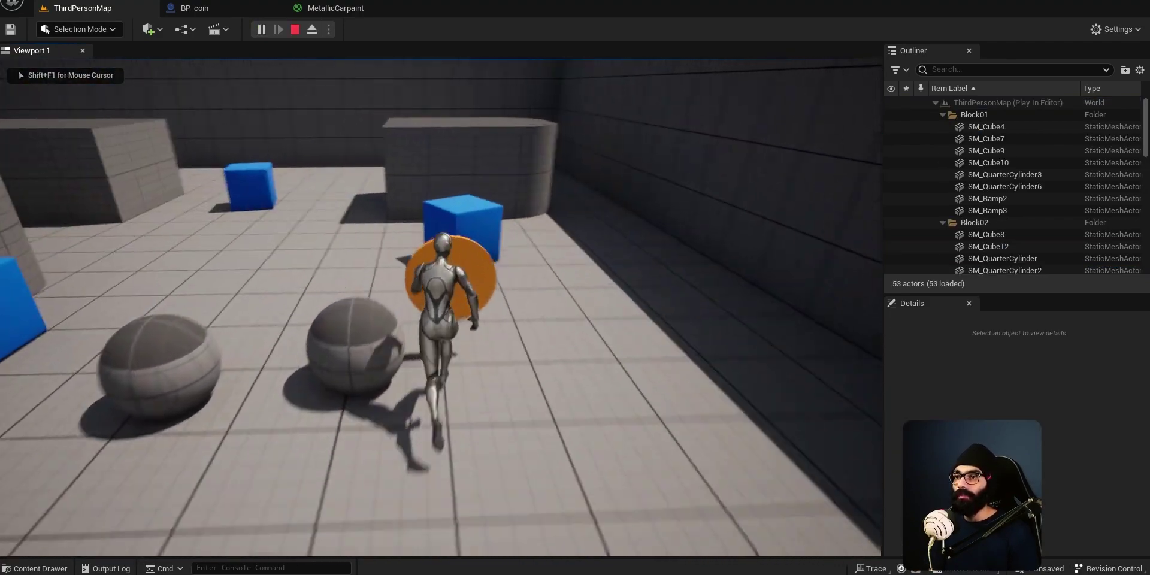
{"action": "key", "text": "d"}
{"action": "key", "text": "w"}
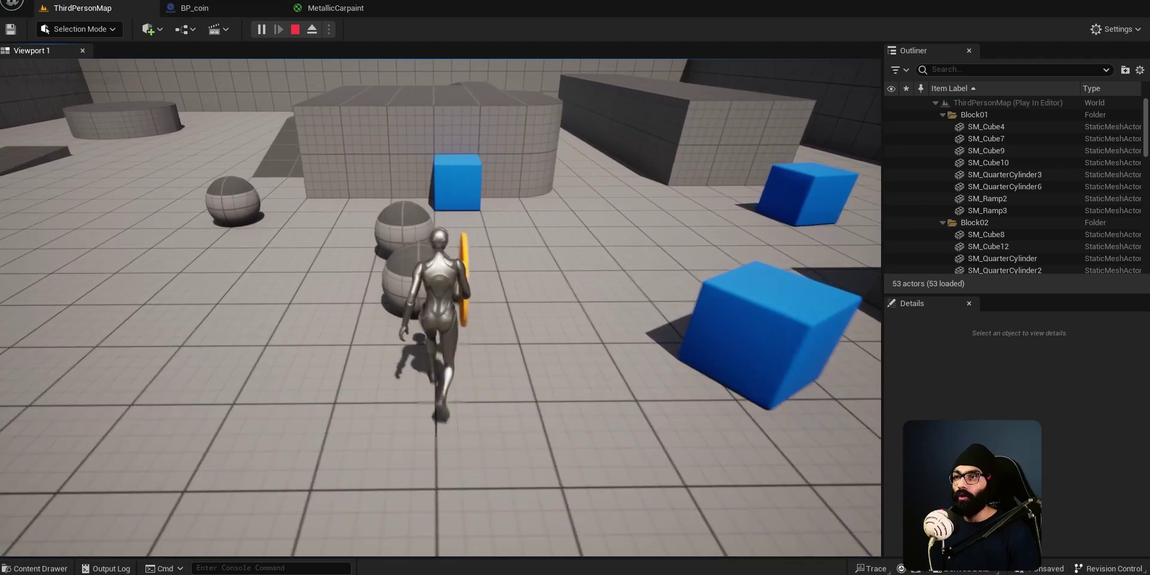
{"action": "key", "text": "s"}
{"action": "key", "text": "a"}
{"action": "key", "text": "w"}
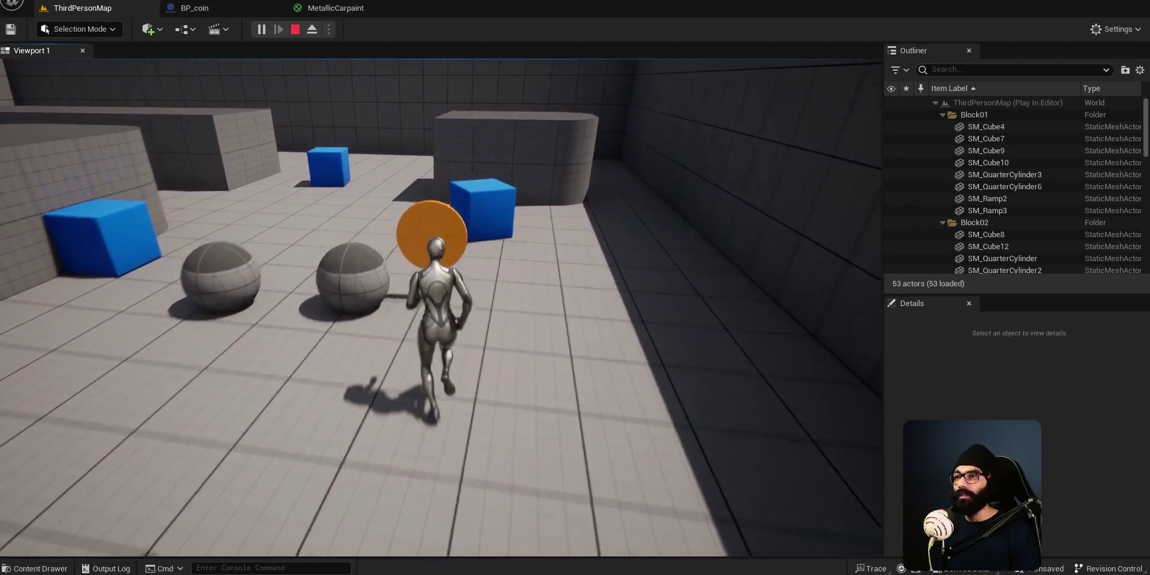
{"action": "key", "text": "d"}
{"action": "key", "text": "s"}
{"action": "key", "text": "w"}
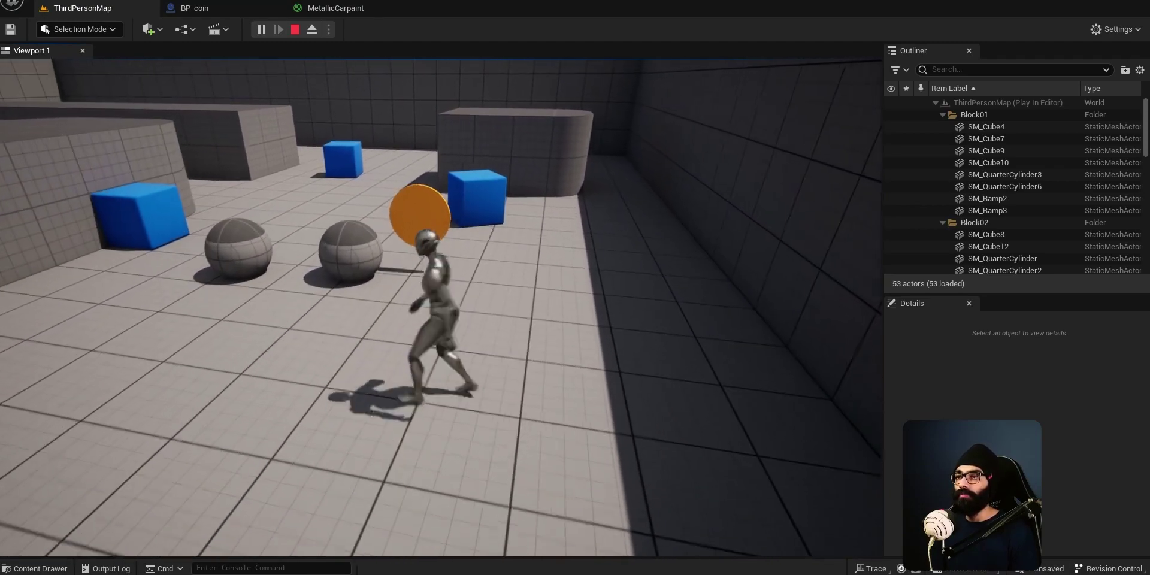
{"action": "key", "text": "s"}
{"action": "key", "text": "a"}
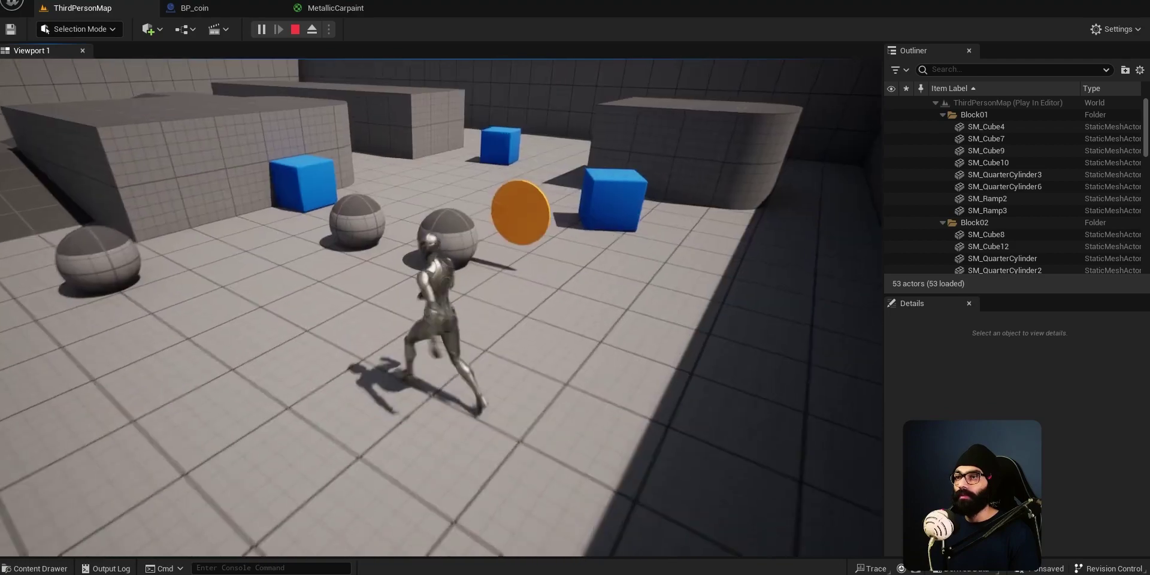
{"action": "key", "text": "w"}
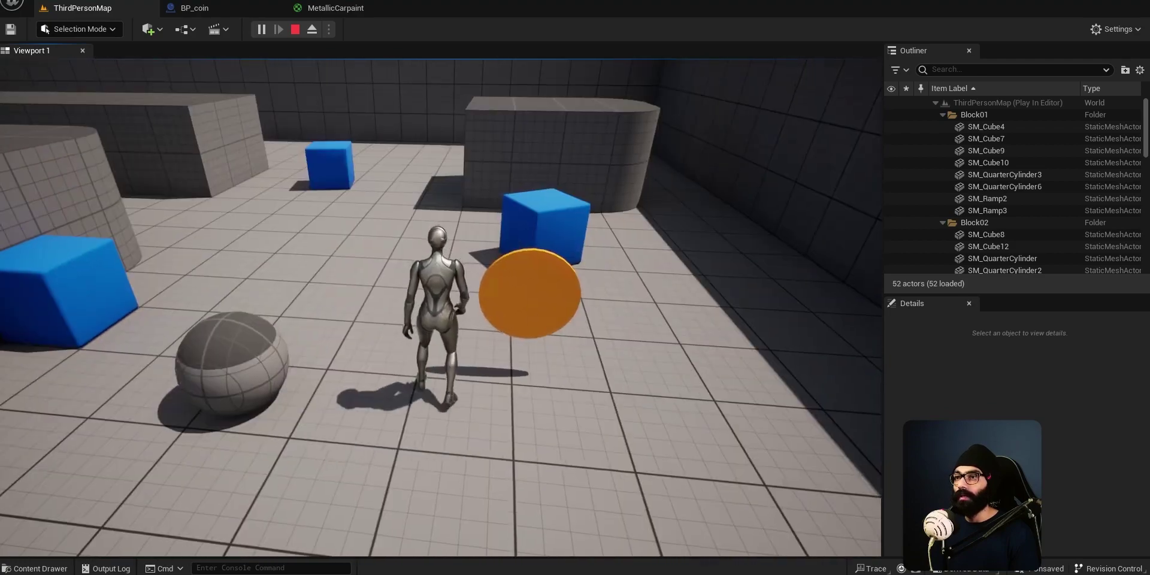
{"action": "key", "text": "s"}
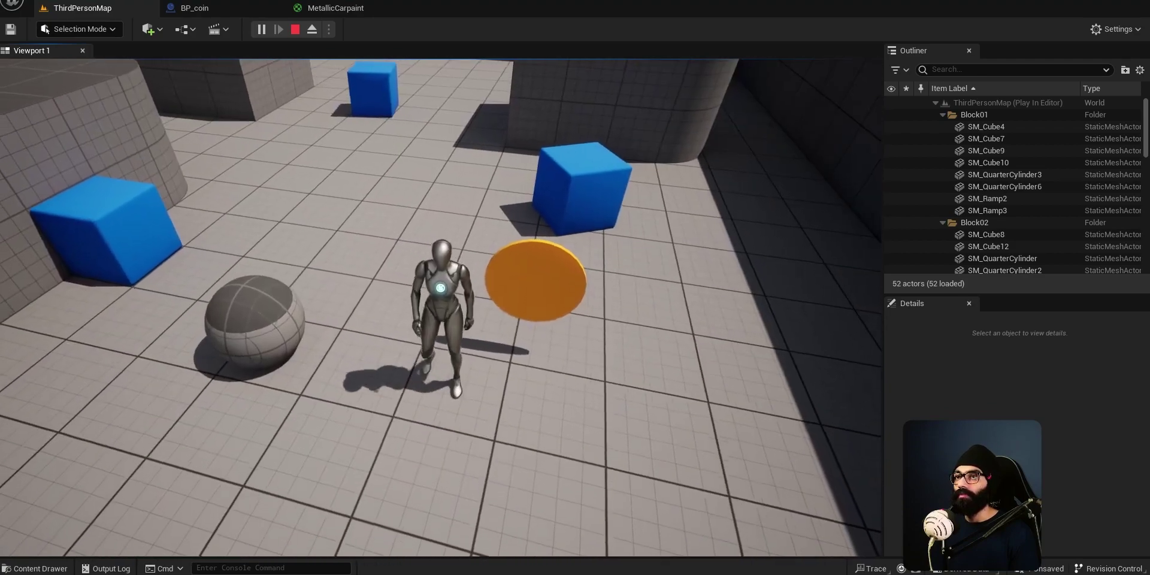
{"action": "key", "text": "Escape"}
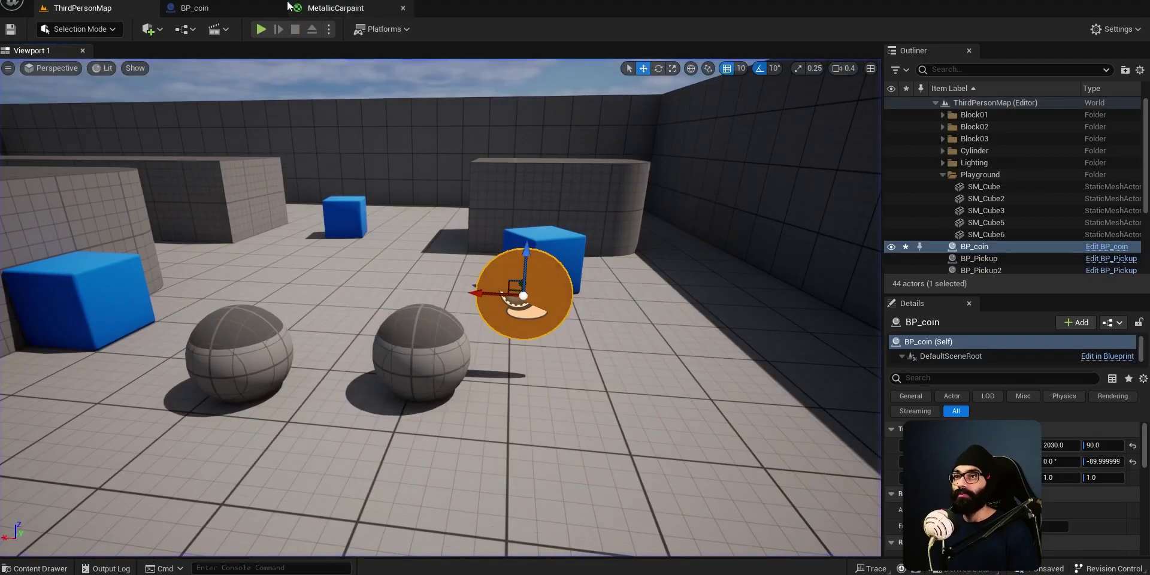
Open the Event Graph of BP_coin with its default event nodes in view.
{"action": "left_click", "coordinate": [245, 16]}
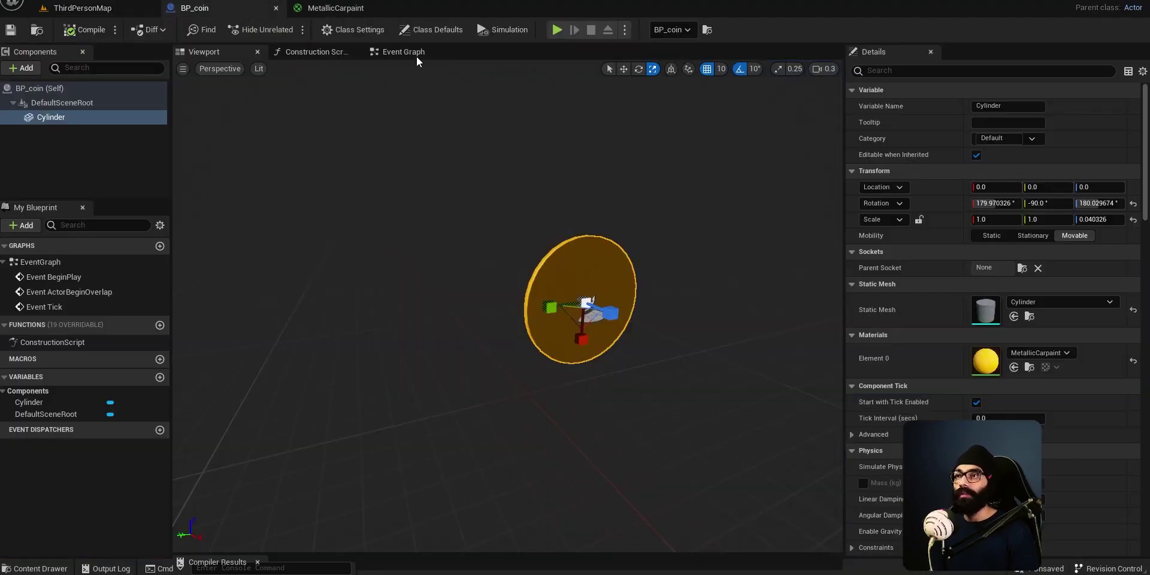
{"action": "left_click", "coordinate": [397, 52]}
{"action": "right_click_drag", "start_coordinate": [673, 328], "coordinate": [538, 252]}
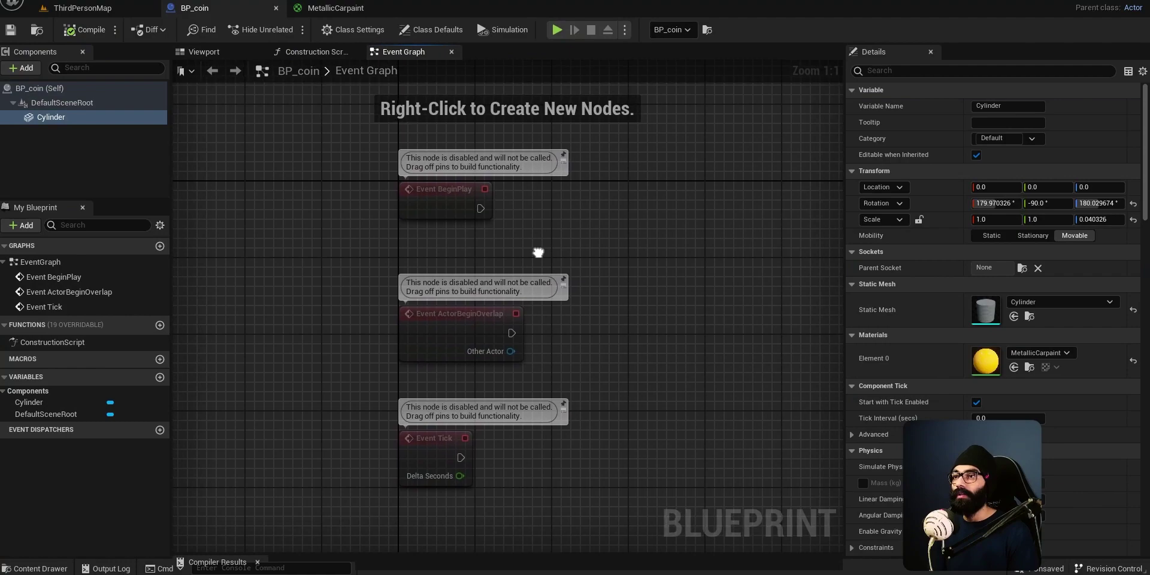
Switch to the In The Khud notes and read the Event BeginPlay explanation in section 2.11 alongside the Event Graph.
{"action": "key", "text": "alt+Tab"}
{"action": "left_click", "coordinate": [695, 182]}
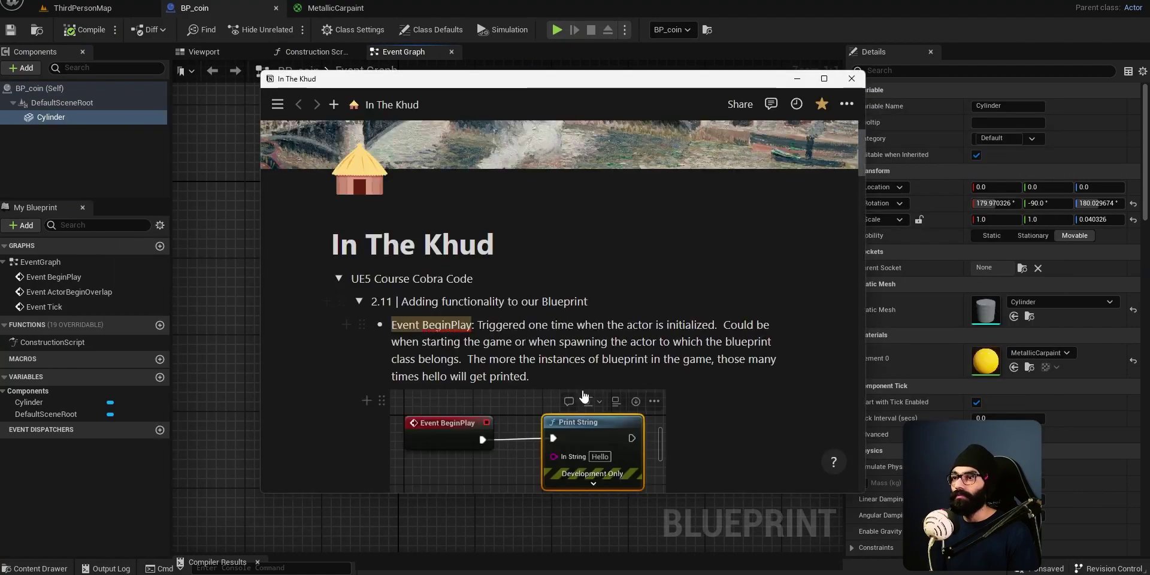
{"action": "left_click_drag", "start_coordinate": [495, 74], "coordinate": [792, 73]}
{"action": "left_click", "coordinate": [538, 177]}
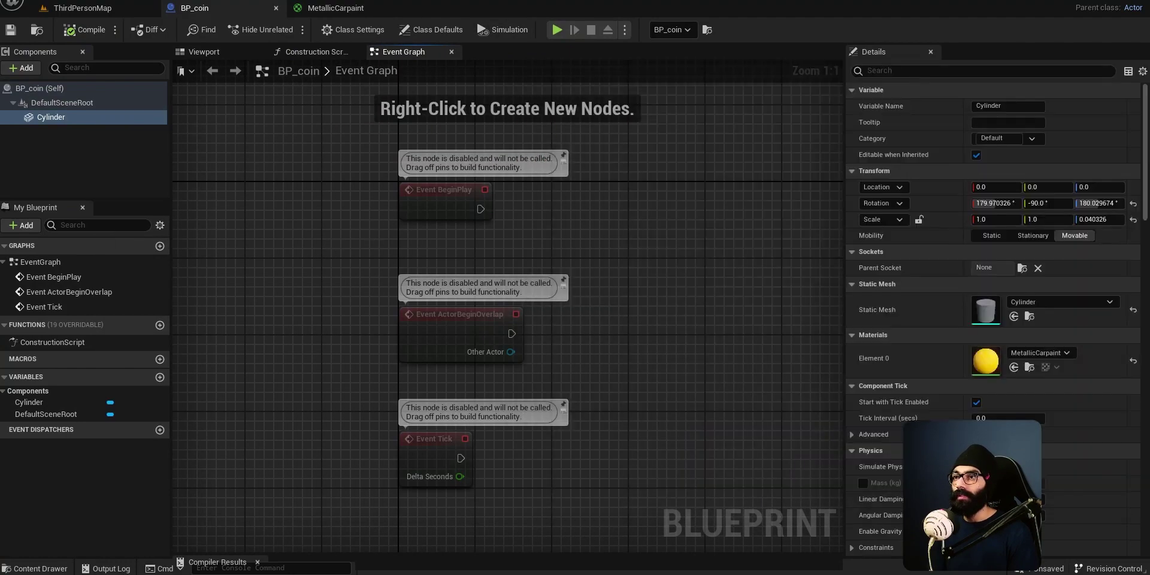
{"action": "right_click_drag", "start_coordinate": [405, 220], "coordinate": [334, 205]}
{"action": "key", "text": "alt+Tab"}
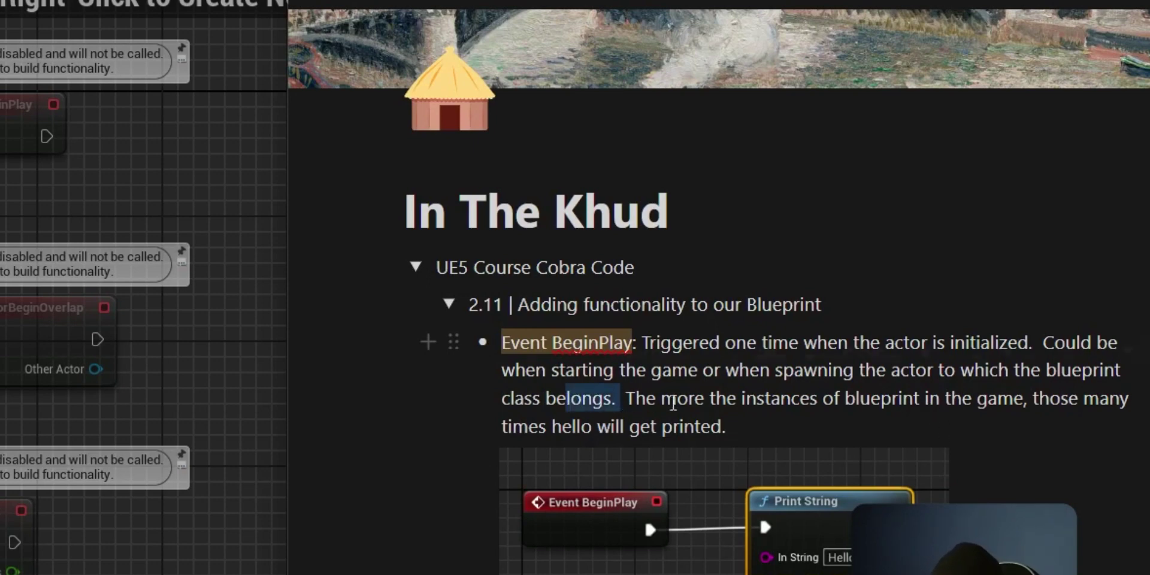
{"action": "left_click_drag", "start_coordinate": [662, 402], "coordinate": [842, 400]}
{"action": "left_click", "coordinate": [943, 403]}
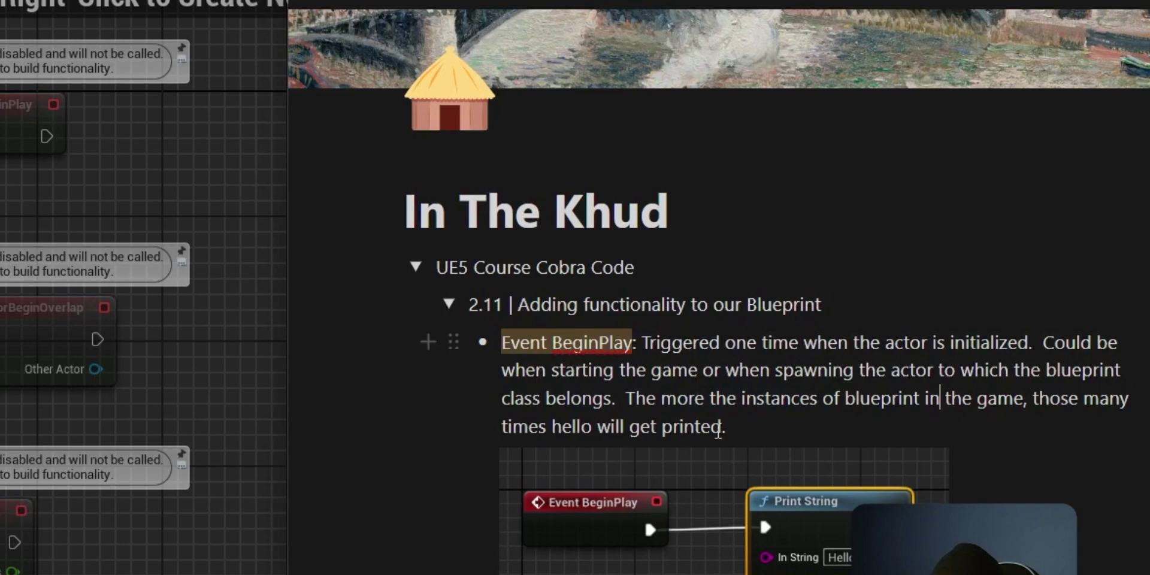
{"action": "scroll", "coordinate": [723, 427], "scroll_direction": "down", "scroll_amount": 3}
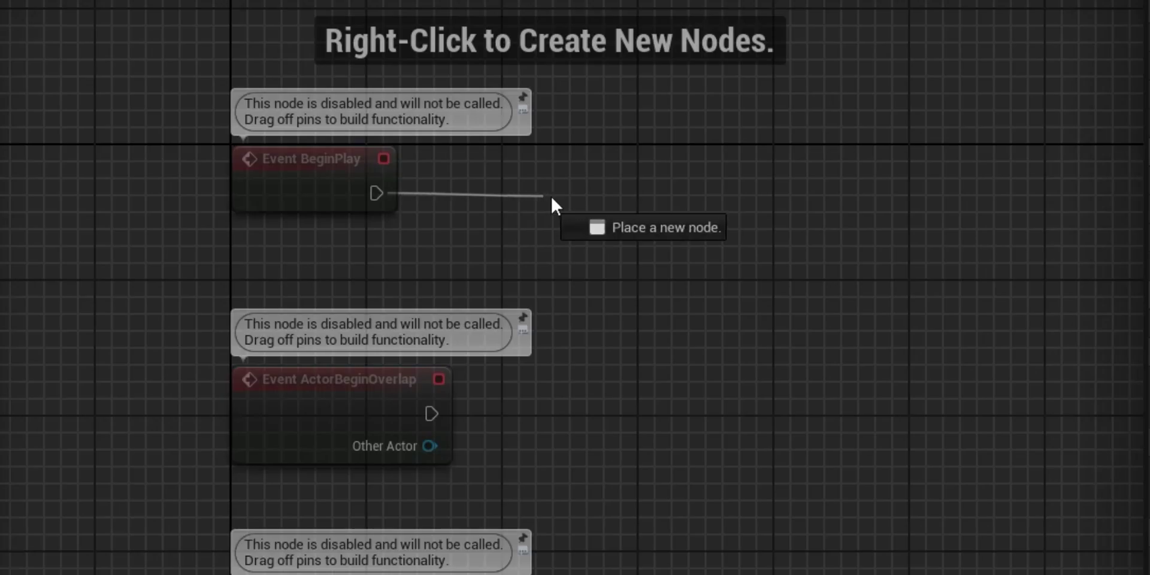
Add a Print String node connected to the execution output of Event BeginPlay.
{"action": "left_click_drag", "start_coordinate": [551, 196], "coordinate": [563, 194]}
{"action": "type", "text": "print"}
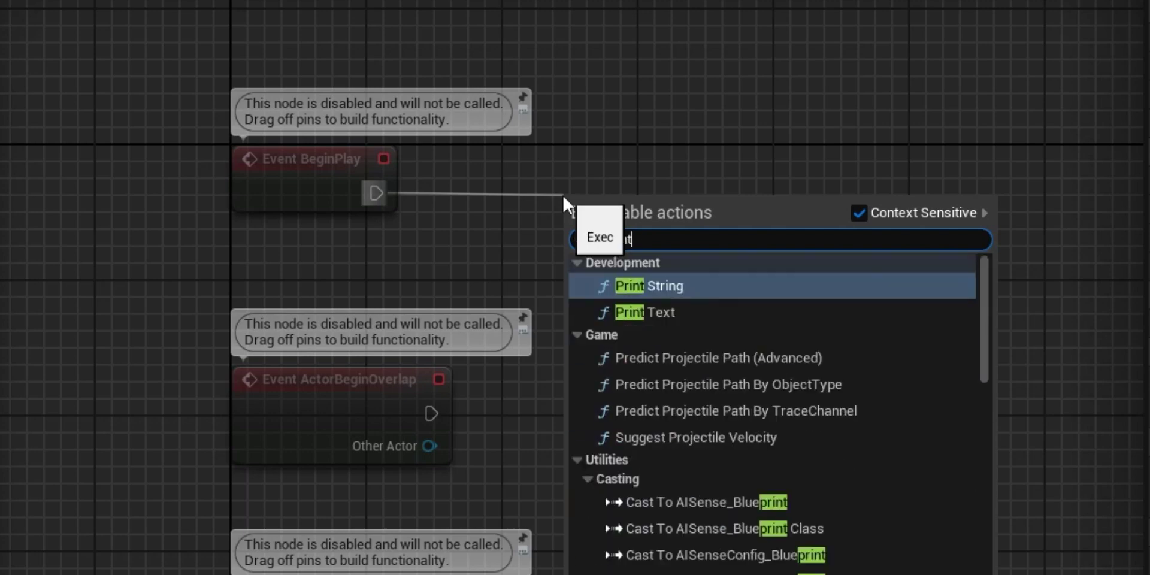
{"action": "key", "text": "Return"}
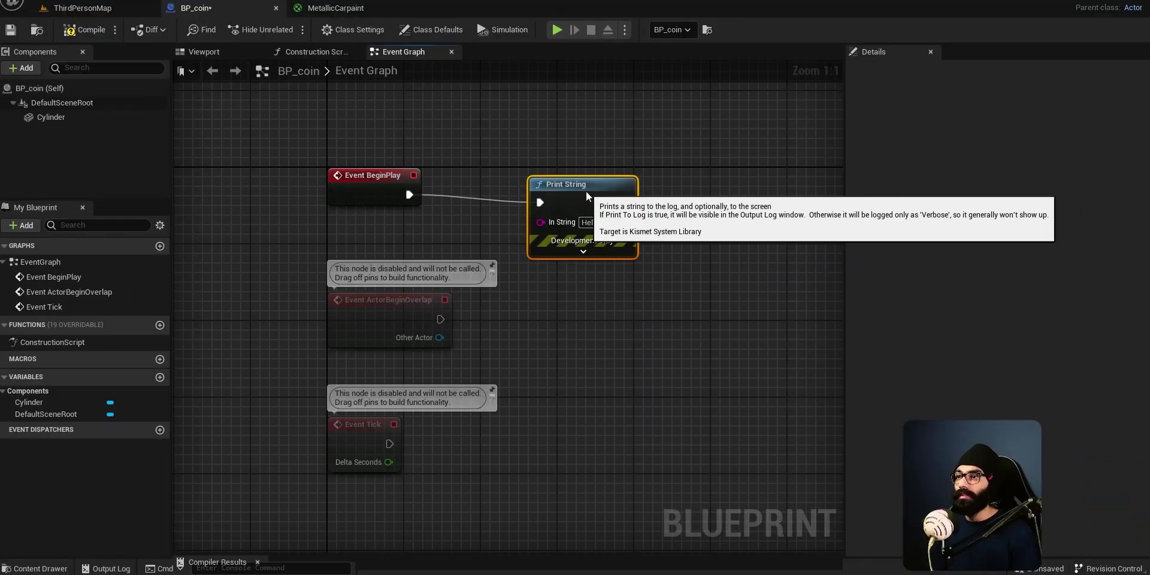
Play ThirdPersonMap to test the Event BeginPlay print, run the character briefly, and end the play session.
{"action": "left_click", "coordinate": [82, 7]}
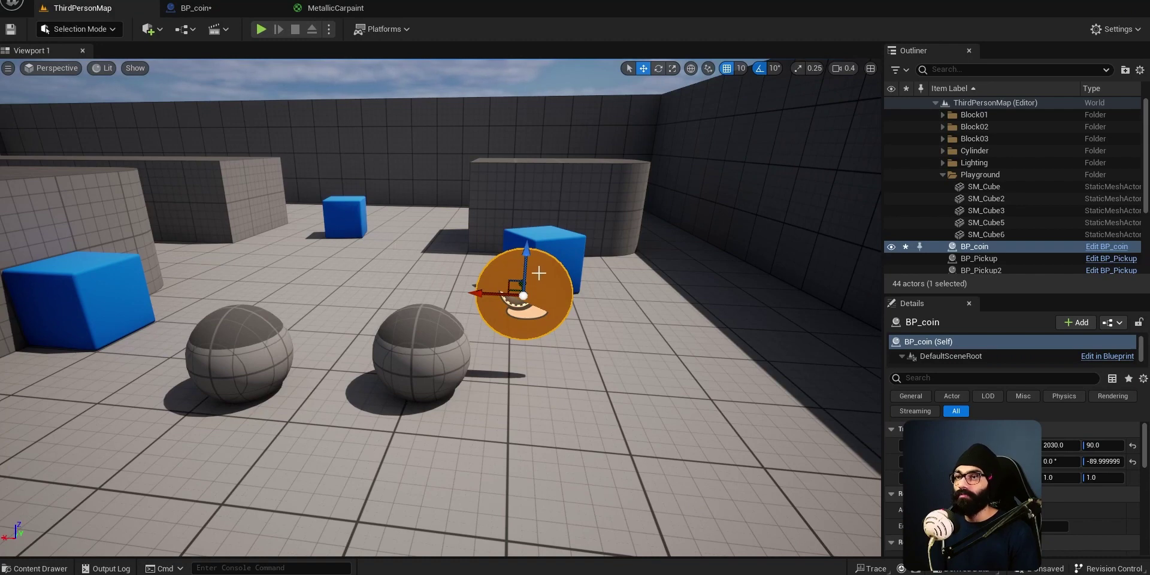
{"action": "key", "text": "alt+p"}
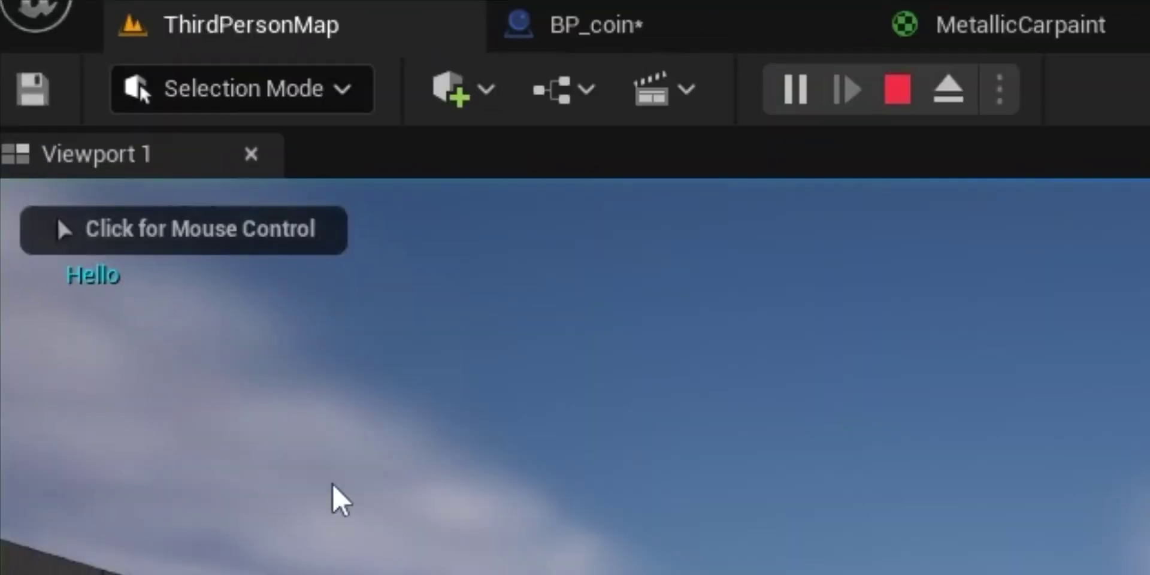
{"action": "left_click", "coordinate": [92, 329]}
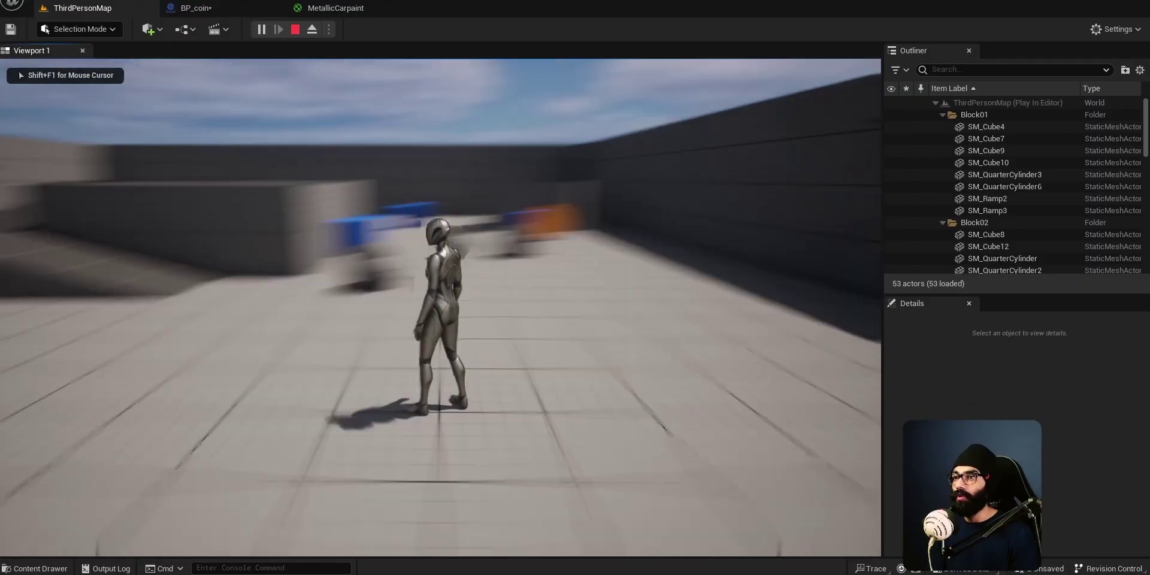
{"action": "key", "text": "d"}
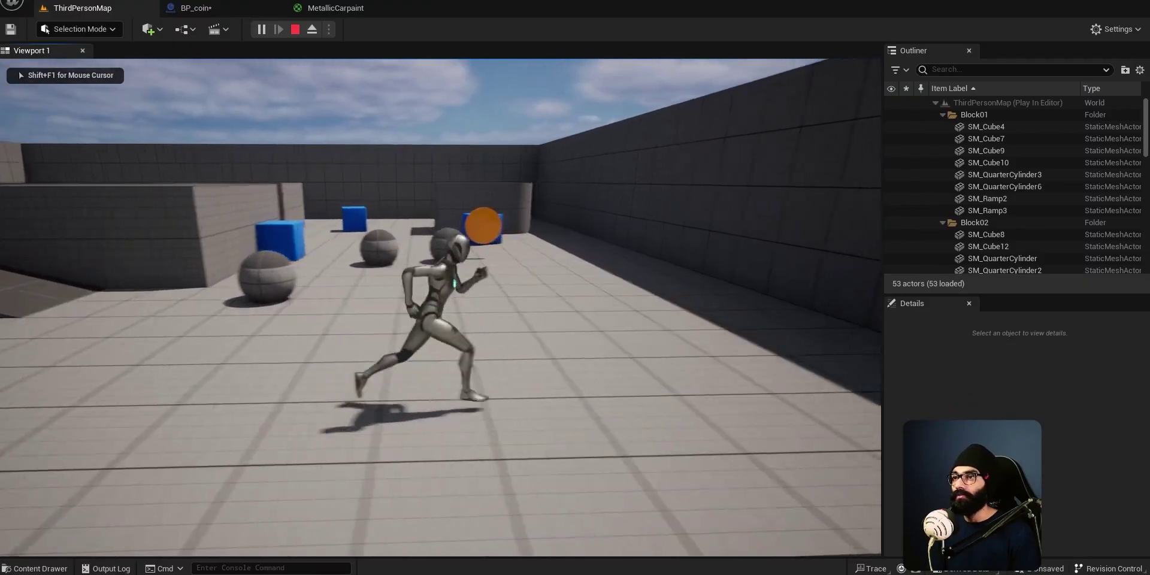
{"action": "key", "text": "s"}
{"action": "key", "text": "Escape"}
{"action": "key", "text": "Escape"}
Read the notes on the all-actions list and bring up that list in empty space of BP_coin's Event Graph.
{"action": "key", "text": "alt+Tab"}
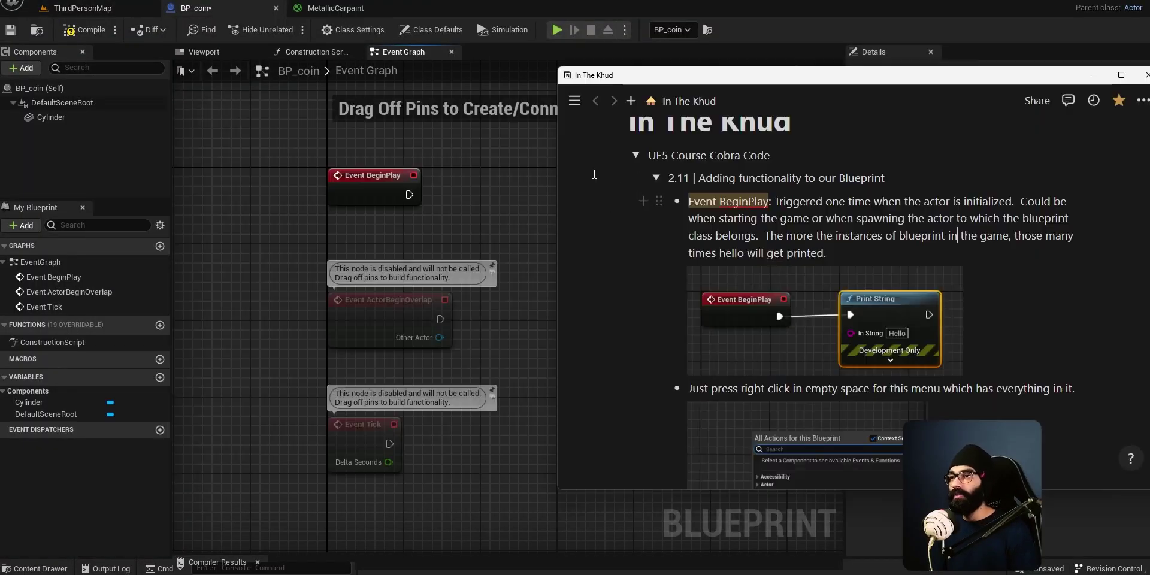
{"action": "scroll", "coordinate": [865, 392], "scroll_direction": "down", "scroll_amount": 2}
{"action": "scroll", "coordinate": [759, 242], "scroll_direction": "down", "scroll_amount": 1}
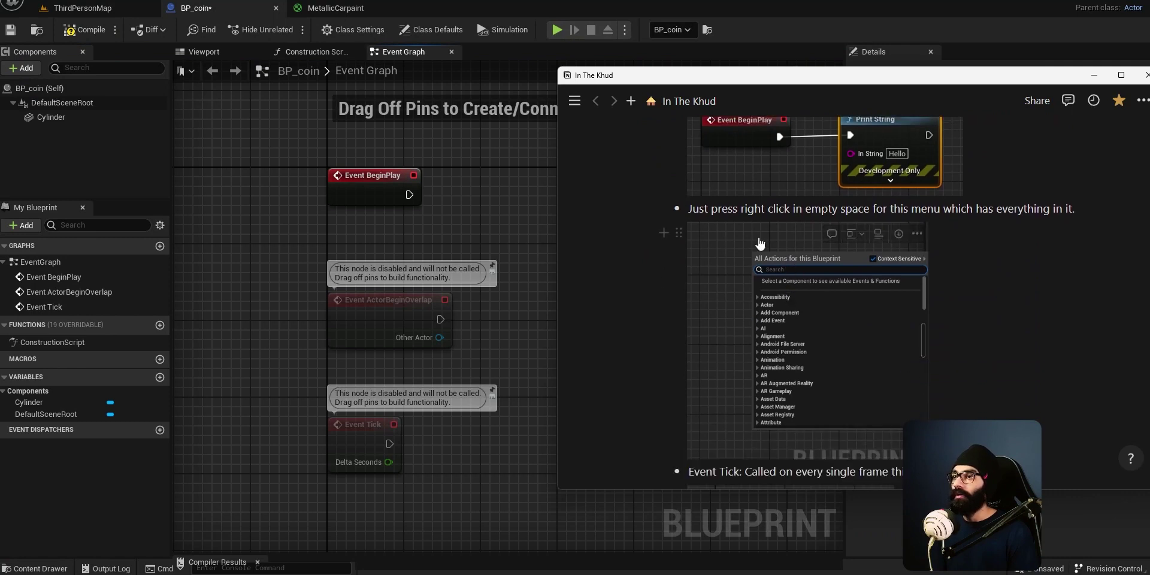
{"action": "key", "text": "alt+Tab"}
{"action": "right_click", "coordinate": [530, 232]}
{"action": "right_click", "coordinate": [577, 256]}
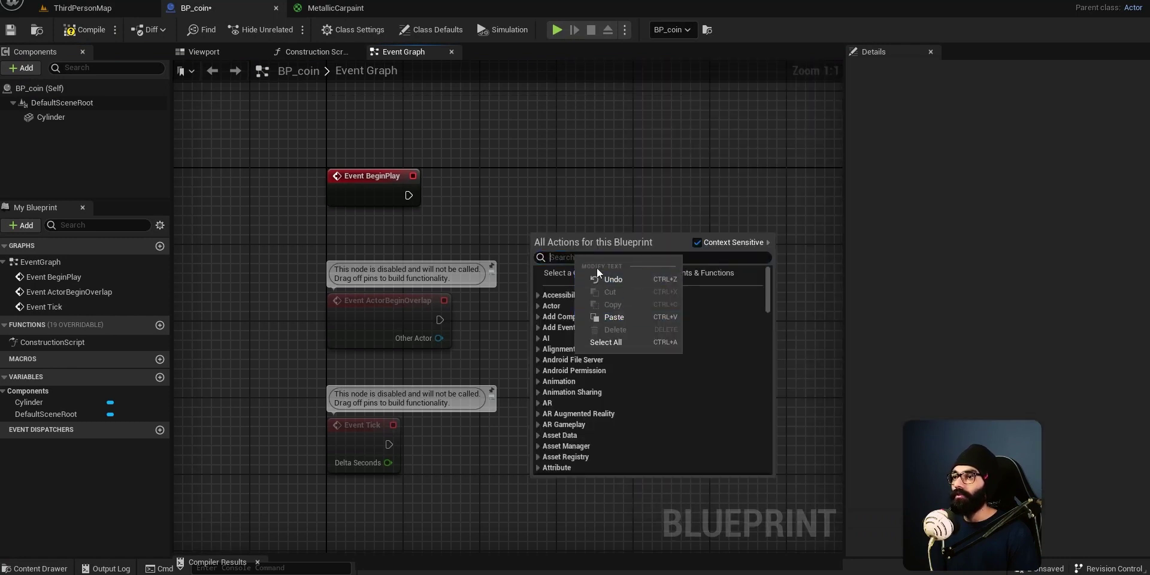
{"action": "left_click", "coordinate": [657, 246]}
{"action": "right_click", "coordinate": [657, 247]}
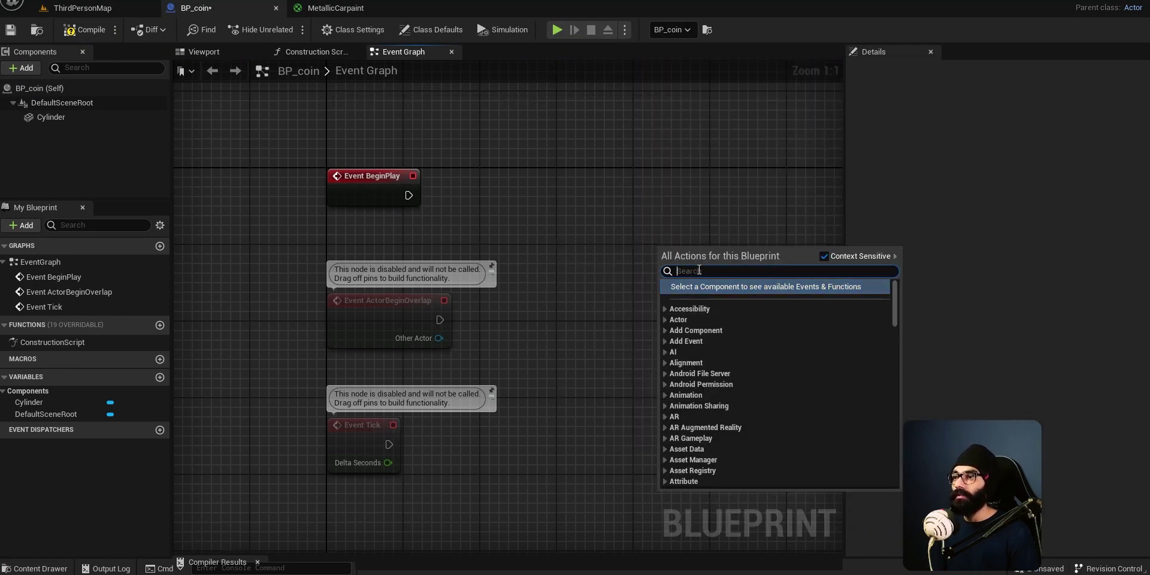
{"action": "left_click", "coordinate": [491, 242]}
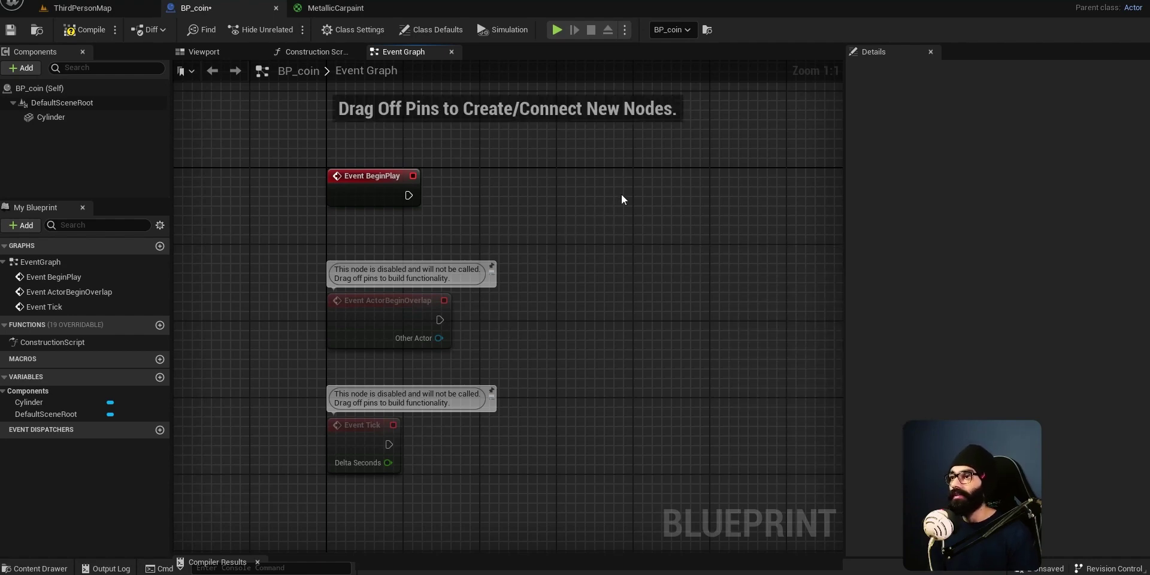
{"action": "right_click", "coordinate": [629, 177]}
Check the notes on Event Tick, connect a Print String node to Event Tick's execution output, and save BP_coin.
{"action": "key", "text": "alt+Tab"}
{"action": "scroll", "coordinate": [790, 372], "scroll_direction": "down", "scroll_amount": 3}
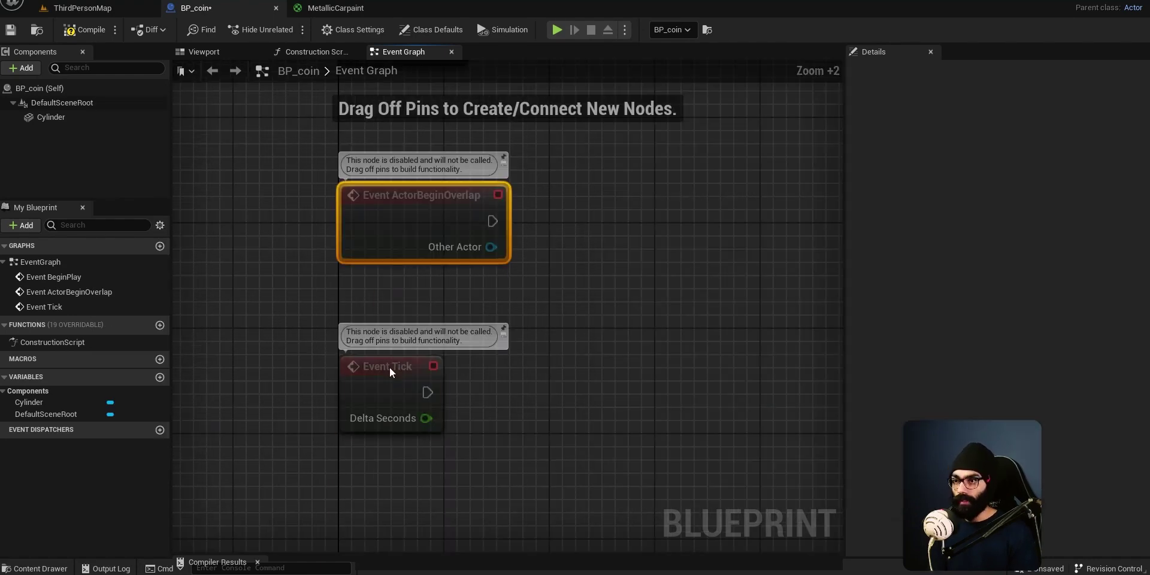
{"action": "left_click", "coordinate": [390, 371]}
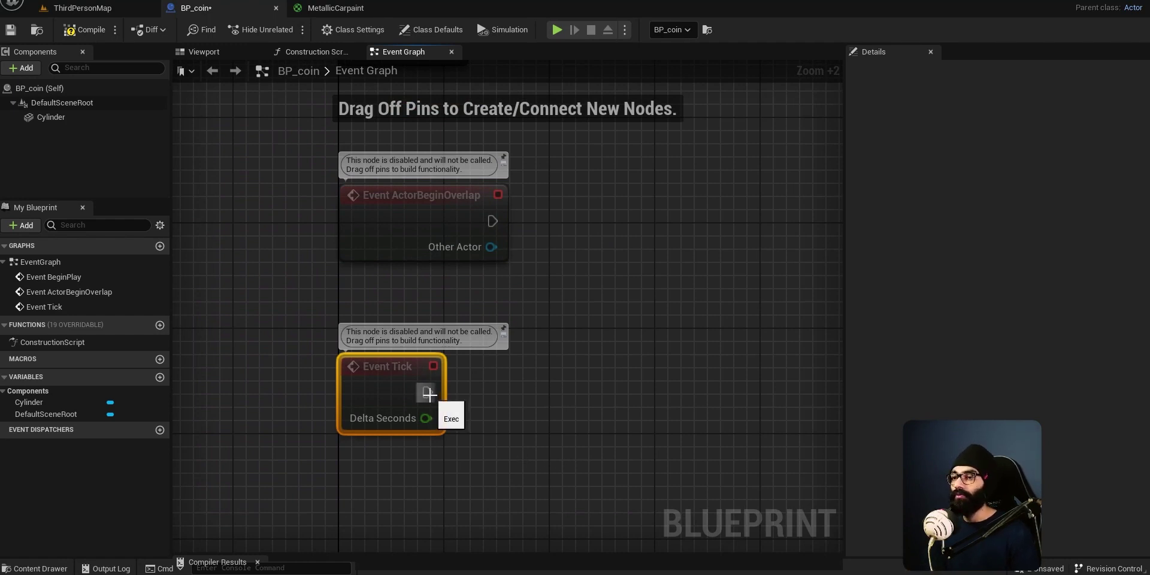
{"action": "left_click_drag", "start_coordinate": [546, 386], "coordinate": [552, 378]}
{"action": "type", "text": "pri"}
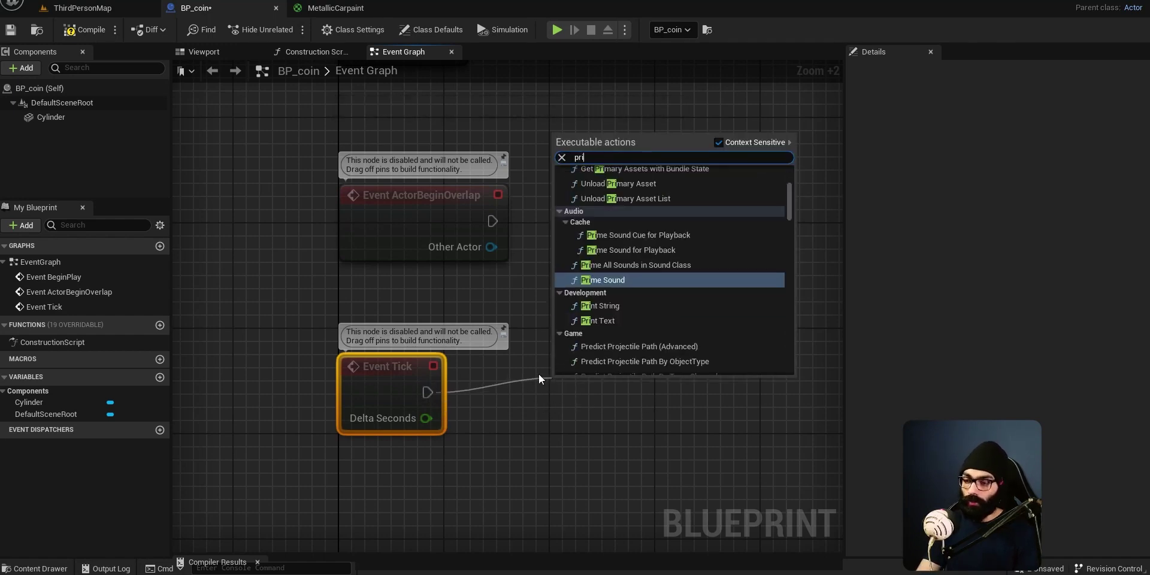
{"action": "type", "text": "nt"}
{"action": "key", "text": "Return"}
{"action": "key", "text": "ctrl+s"}
Play ThirdPersonMap to test the Event Tick print and end the play session.
{"action": "left_click", "coordinate": [111, 9]}
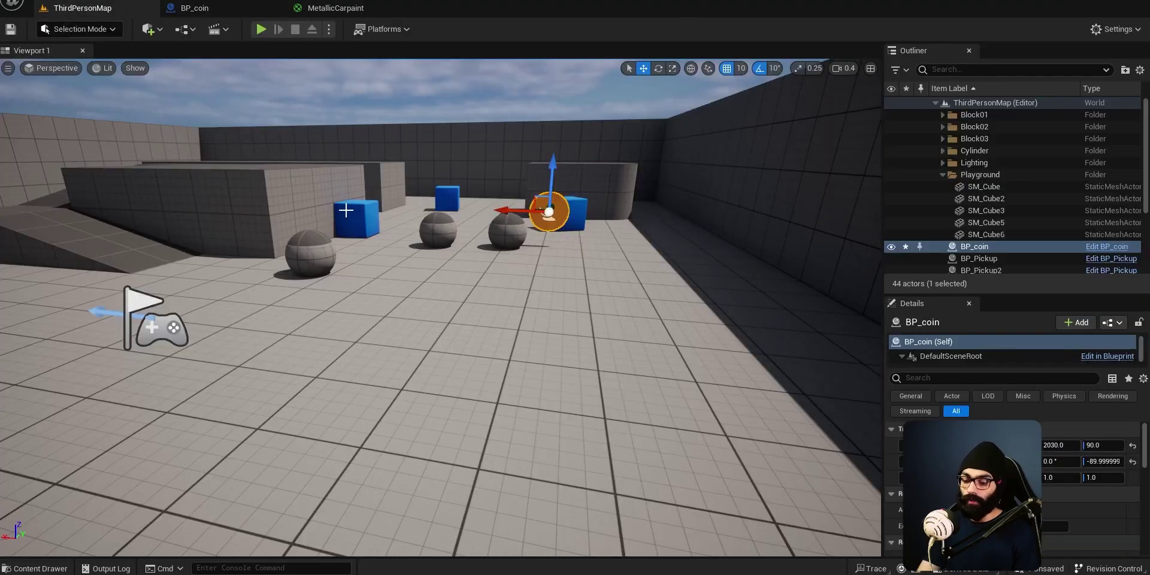
{"action": "key", "text": "alt+p"}
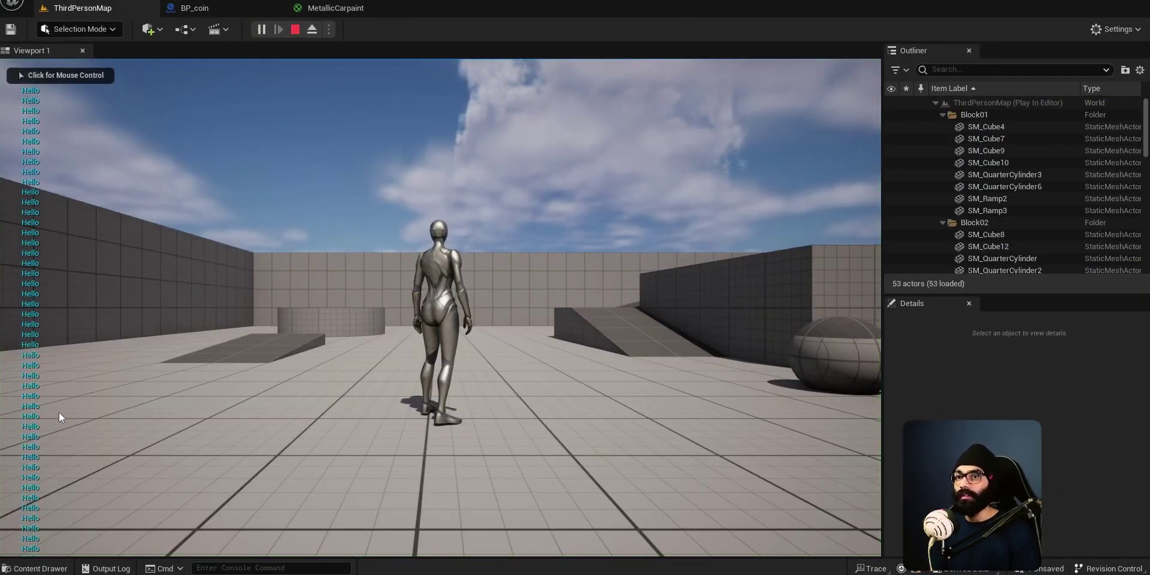
{"action": "left_click", "coordinate": [36, 75]}
{"action": "key", "text": "Escape"}
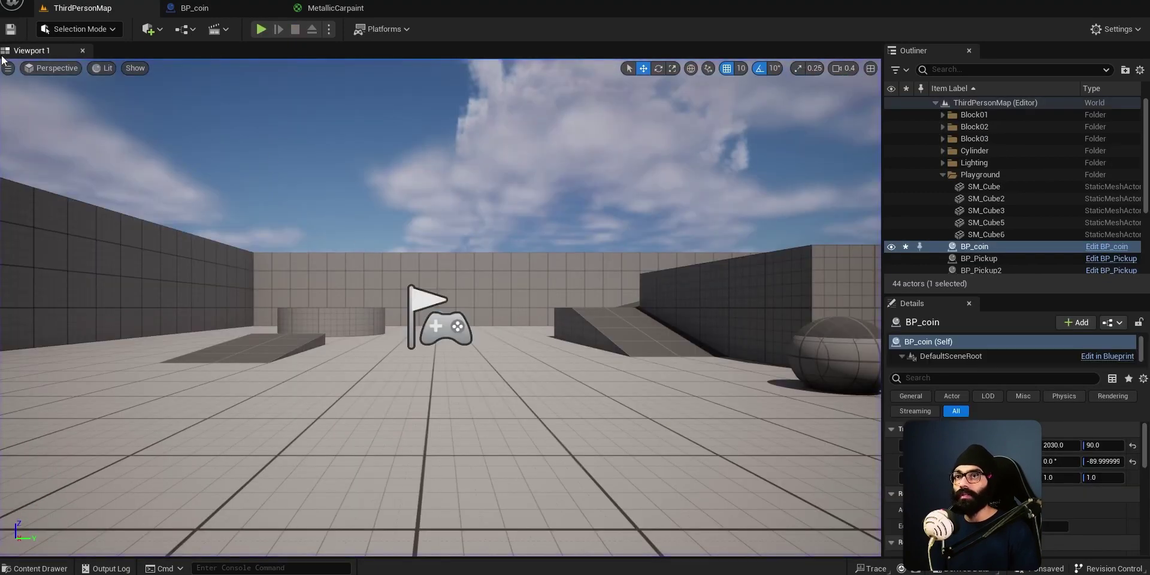
Turn on Show FPS for the ThirdPersonMap viewport and replay the level to compare the prints with the frame rate.
{"action": "left_click", "coordinate": [8, 68]}
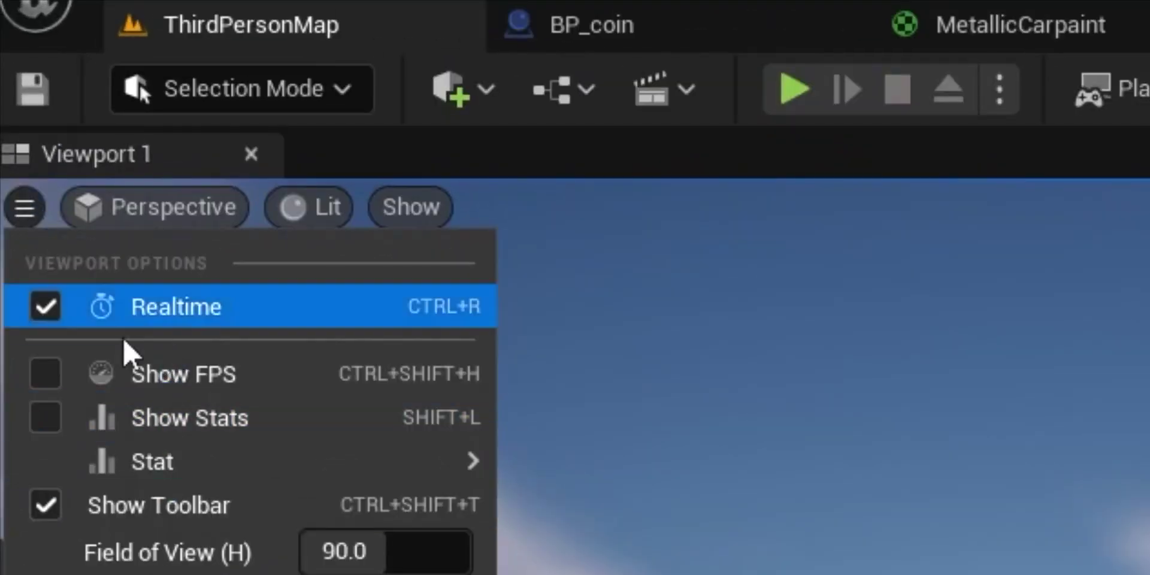
{"action": "left_click", "coordinate": [102, 385]}
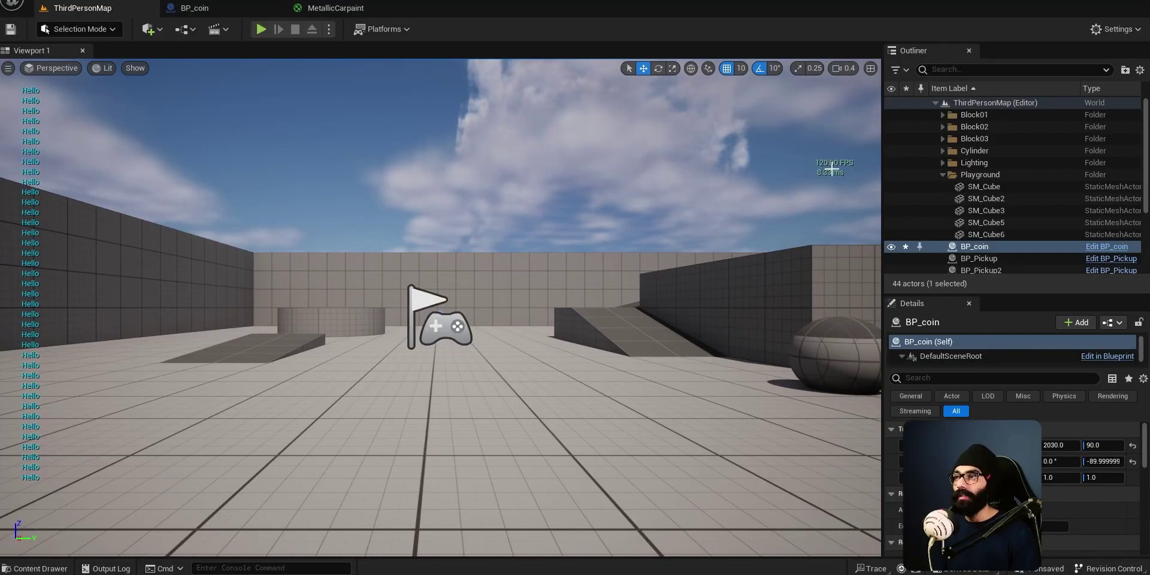
{"action": "right_click_drag", "start_coordinate": [830, 169], "coordinate": [786, 210]}
{"action": "key", "text": "s"}
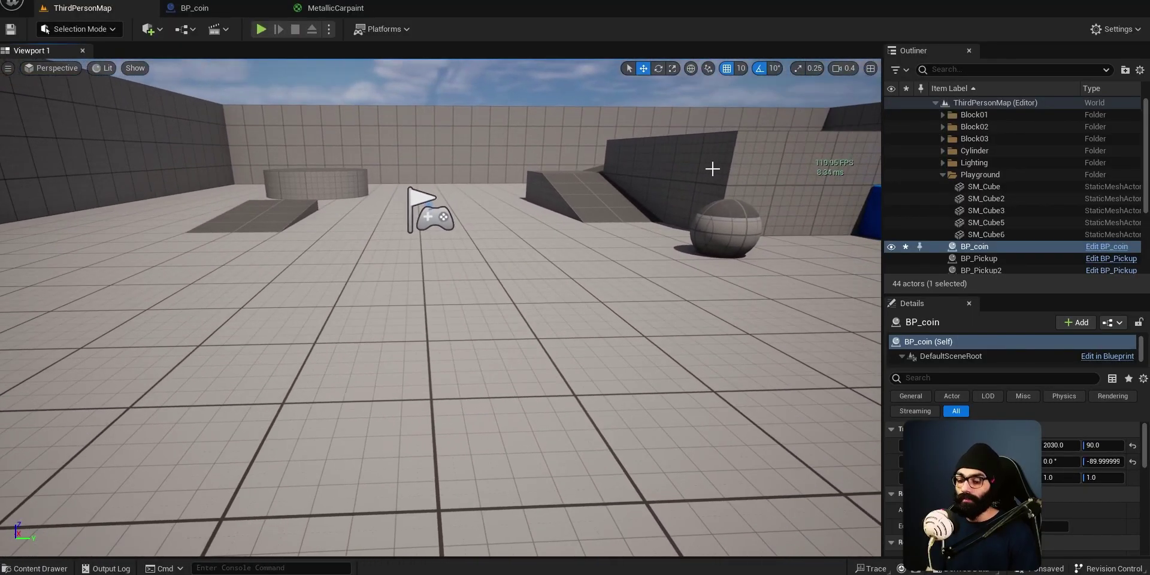
{"action": "key", "text": "alt+p"}
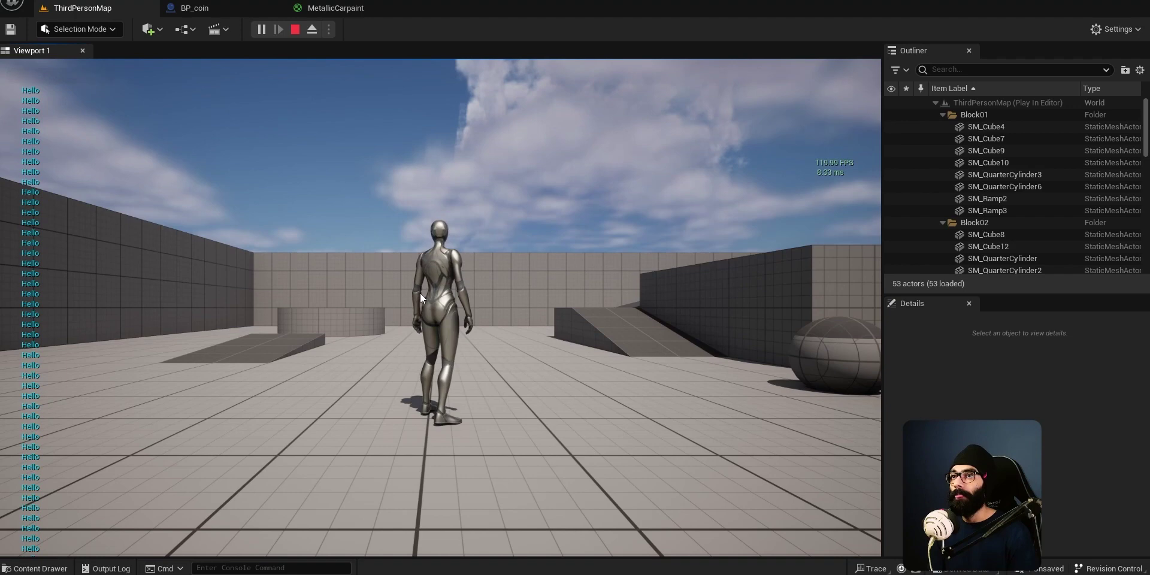
{"action": "key", "text": "Escape"}
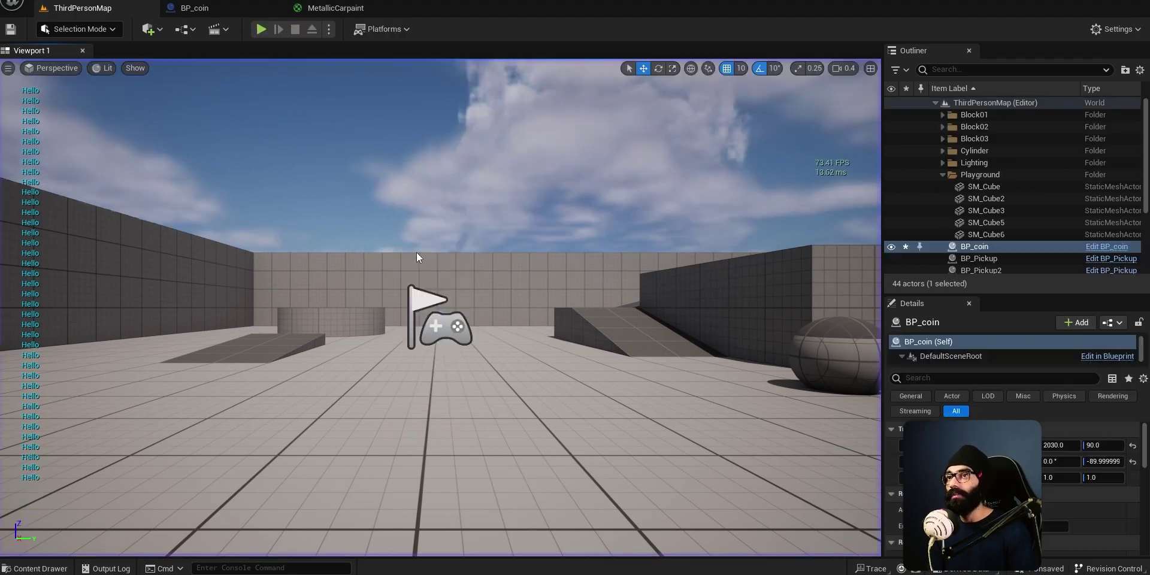
Return to BP_coin and read the notes on deleting node connections and on the OnComponentBeginOverlap collision setup.
{"action": "left_click", "coordinate": [233, 6]}
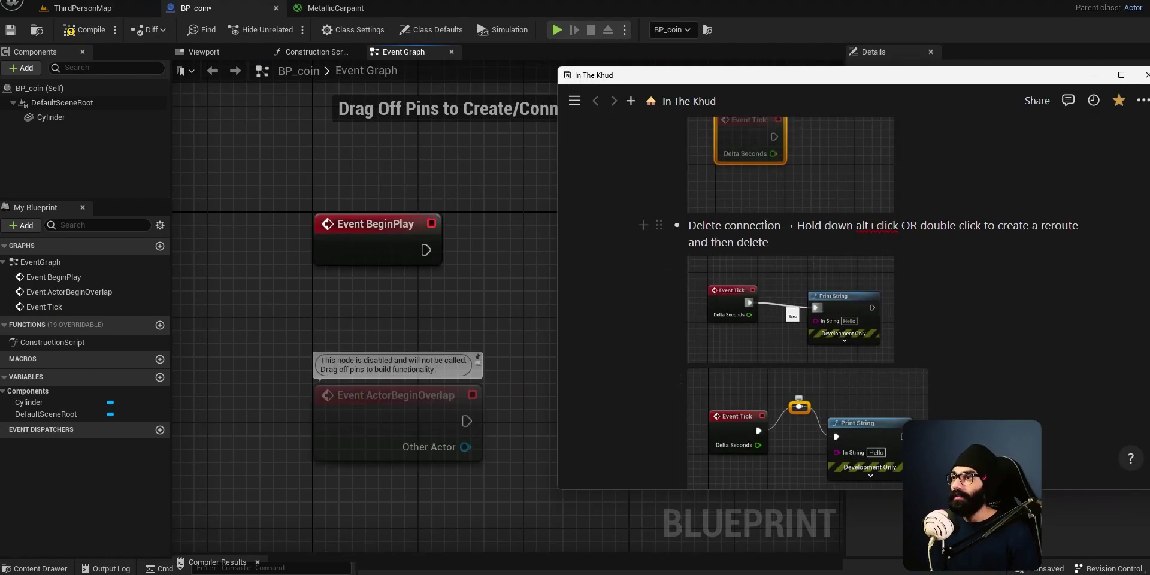
{"action": "scroll", "coordinate": [872, 226], "scroll_direction": "down", "scroll_amount": 5}
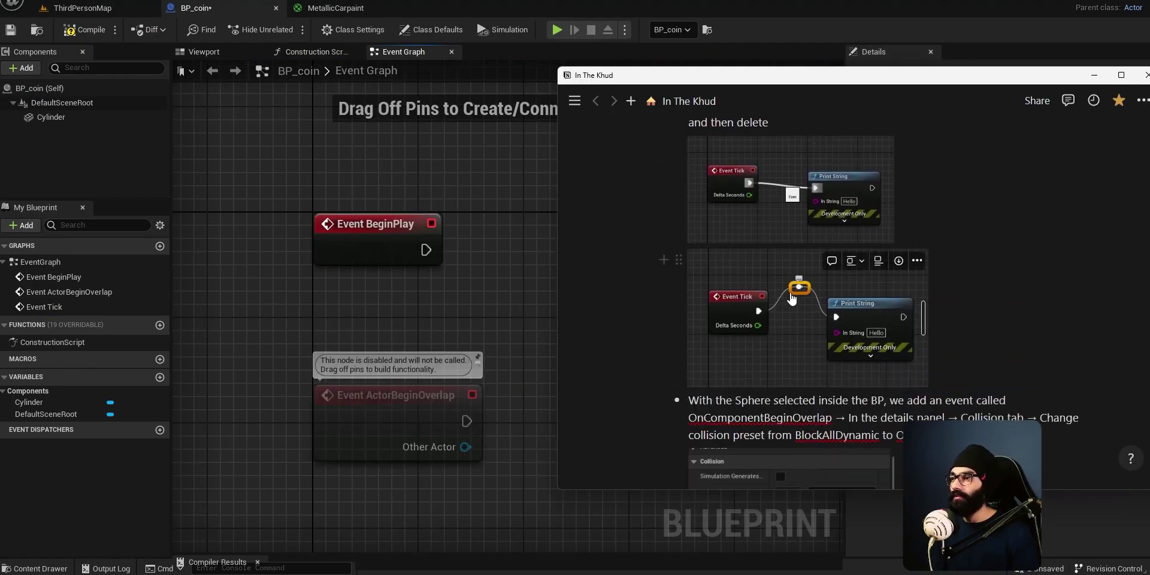
{"action": "scroll", "coordinate": [821, 317], "scroll_direction": "down", "scroll_amount": 1}
{"action": "scroll", "coordinate": [826, 323], "scroll_direction": "up", "scroll_amount": 1}
{"action": "scroll", "coordinate": [822, 329], "scroll_direction": "down", "scroll_amount": 1}
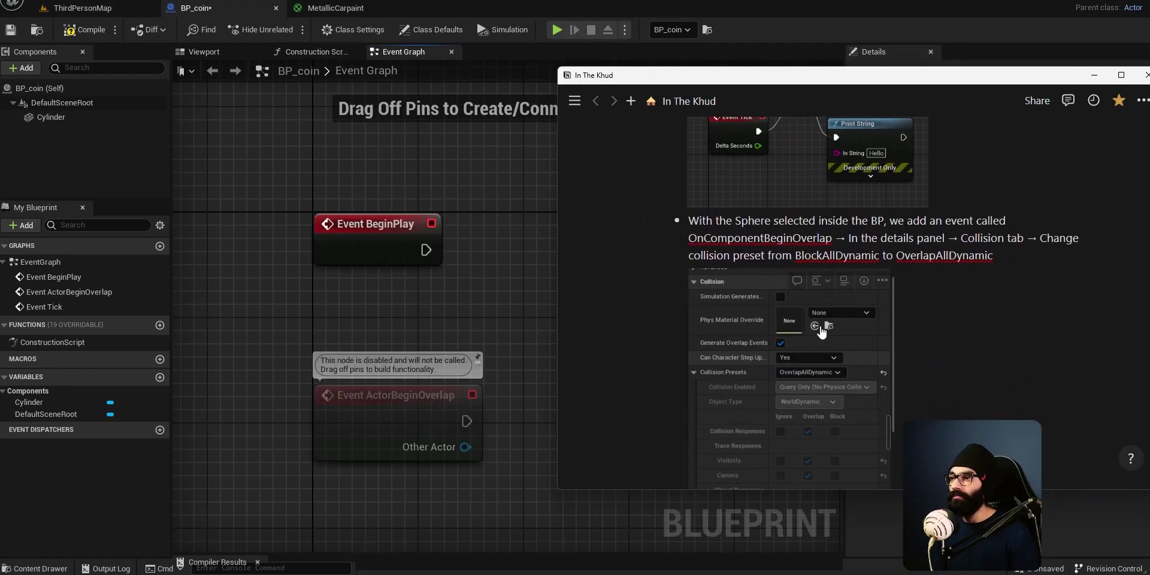
Delete the disabled Event ActorBeginOverlap node from BP_coin's Event Graph.
{"action": "left_click", "coordinate": [486, 398]}
{"action": "left_click", "coordinate": [394, 442]}
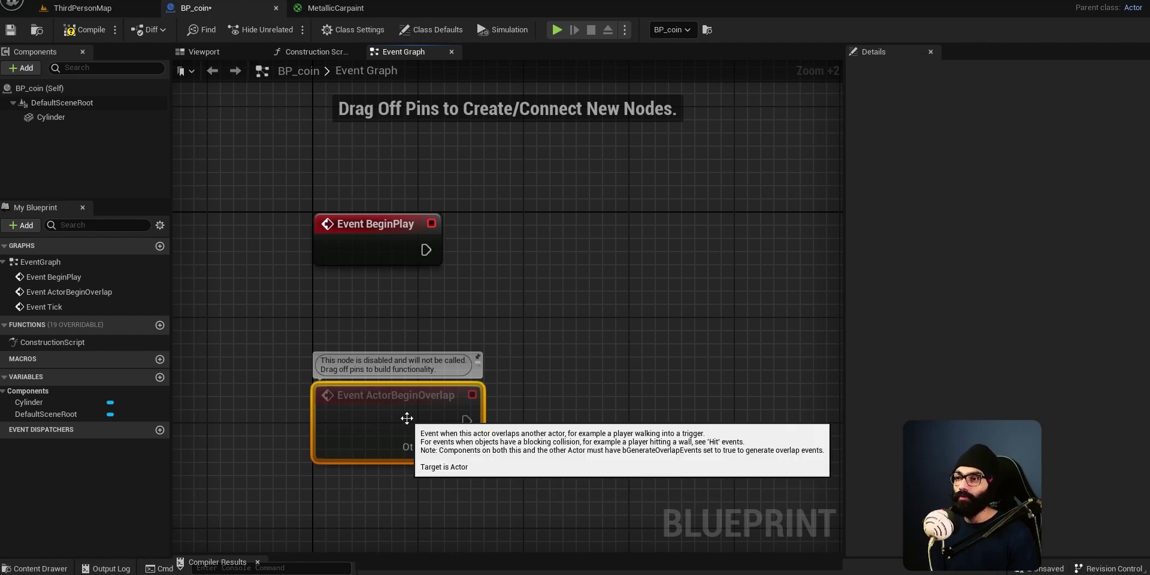
{"action": "right_click_drag", "start_coordinate": [559, 359], "coordinate": [538, 298]}
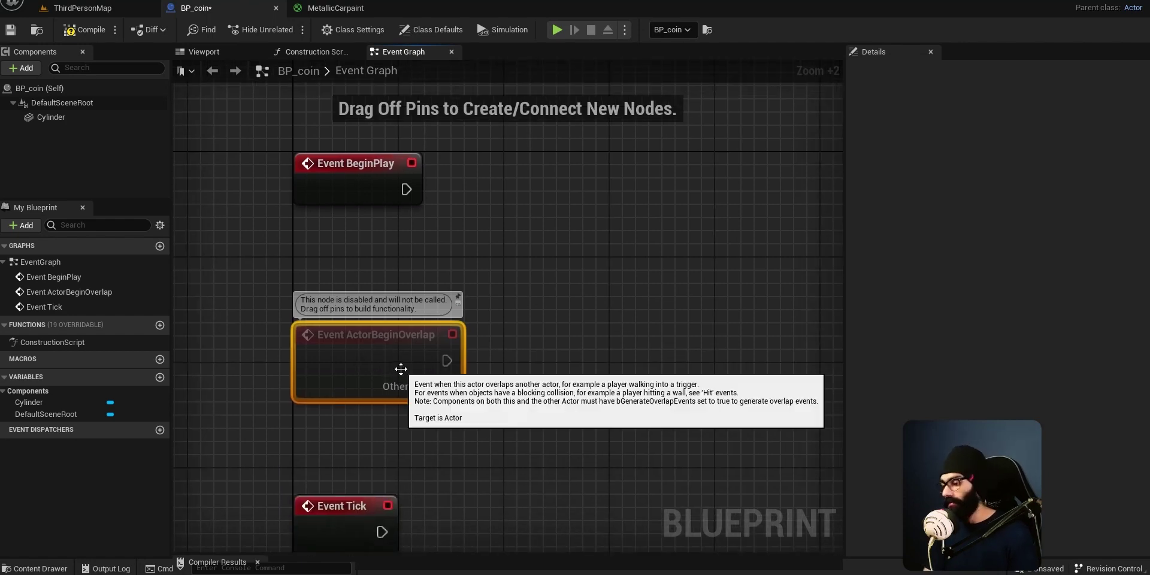
{"action": "key", "text": "Delete"}
Rename the Cylinder component of BP_coin as Coin.
{"action": "left_click", "coordinate": [46, 117]}
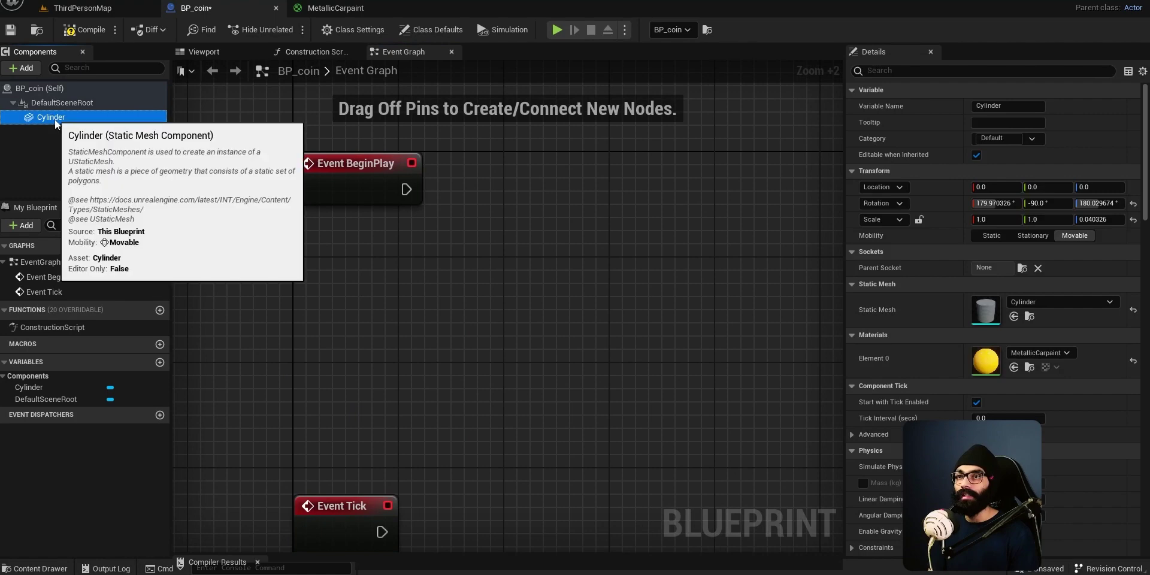
{"action": "right_click", "coordinate": [54, 118]}
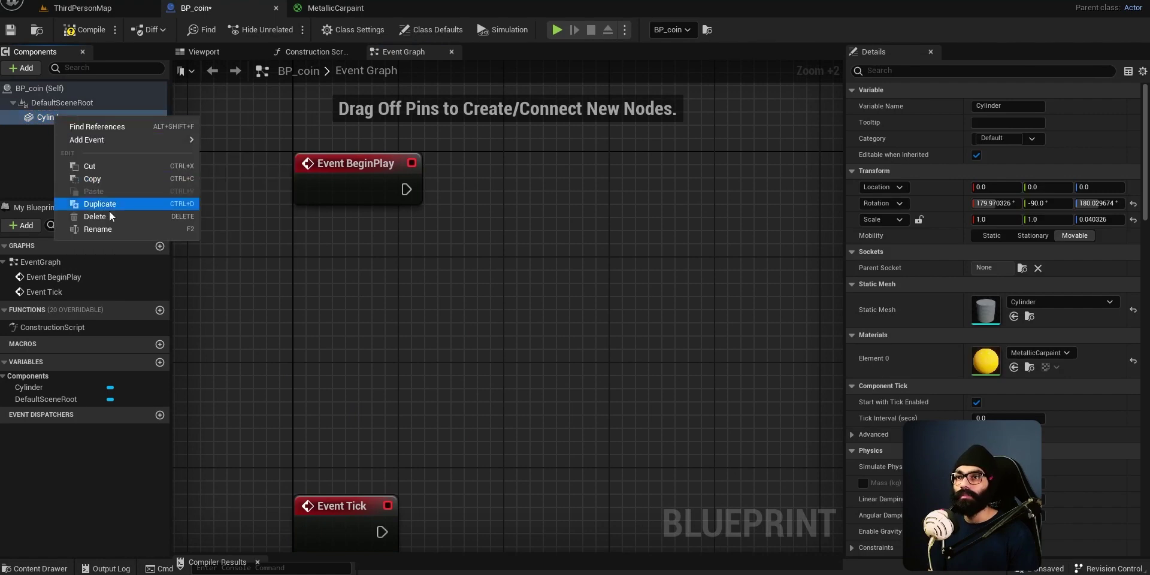
{"action": "left_click", "coordinate": [117, 233]}
{"action": "type", "text": "Coin"}
{"action": "key", "text": "Return"}
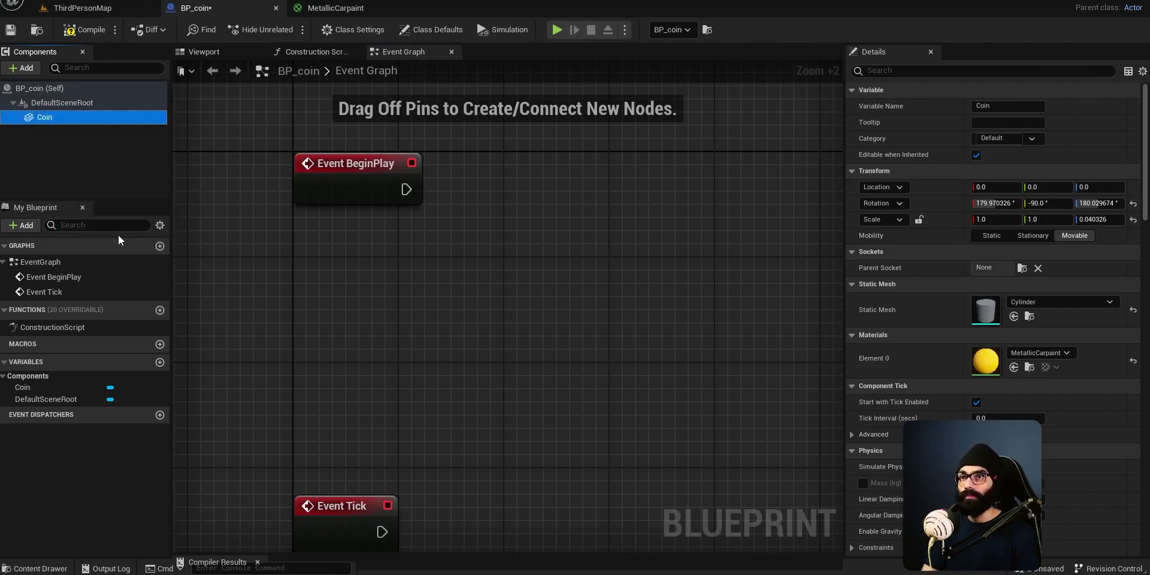
Set the Coin component's collision preset to OverlapAll.
{"action": "scroll", "coordinate": [889, 261], "scroll_direction": "down", "scroll_amount": 15}
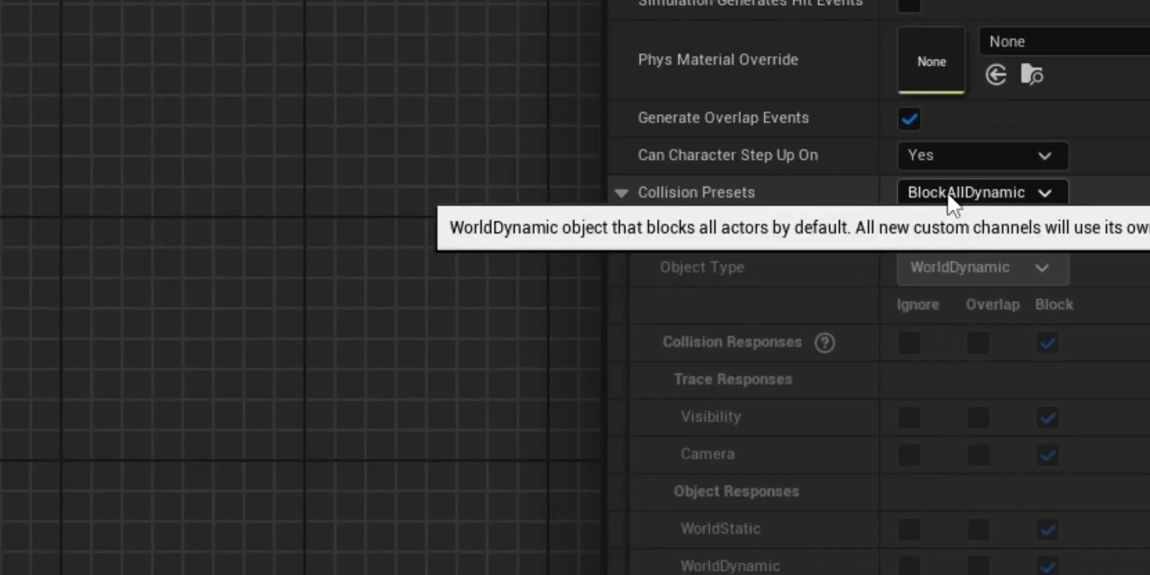
{"action": "left_click", "coordinate": [949, 196]}
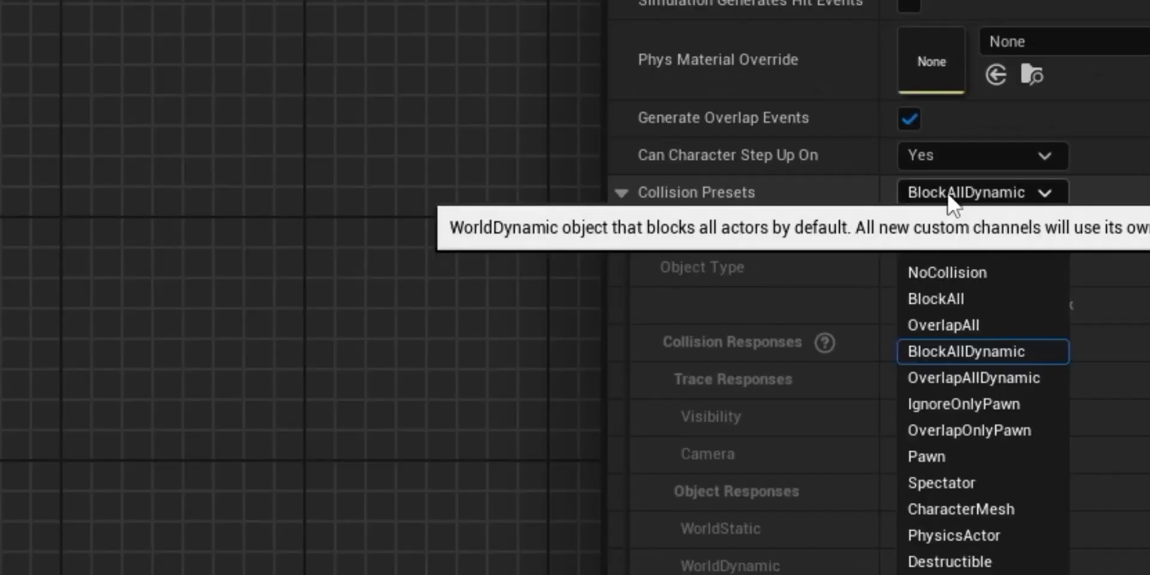
{"action": "left_click", "coordinate": [993, 328]}
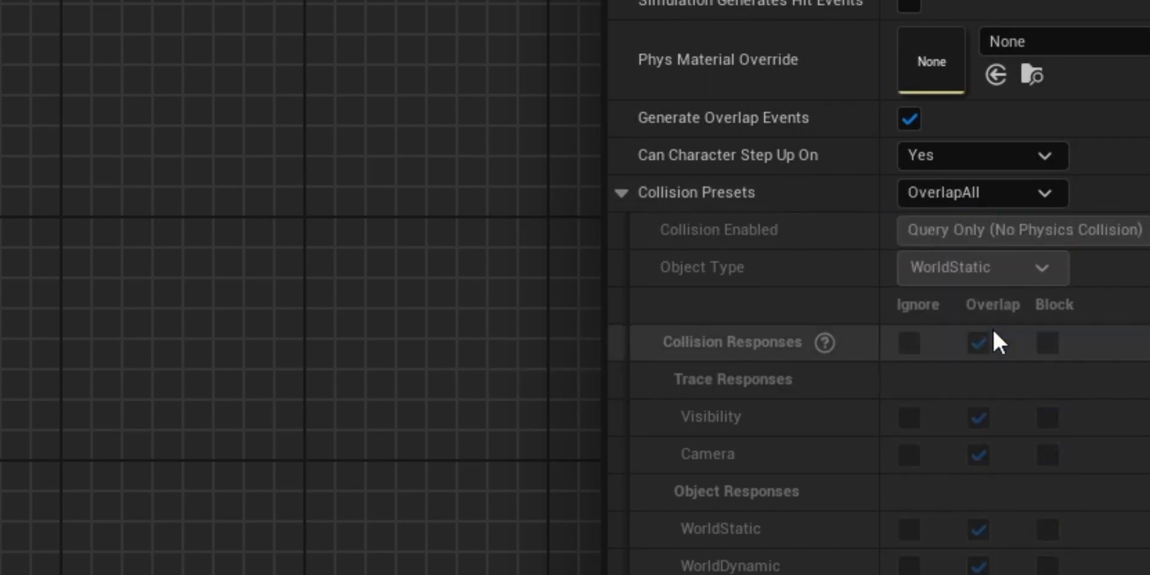
Add an On Component Begin Overlap event for the Coin component between Event BeginPlay and Event Tick.
{"action": "right_click", "coordinate": [419, 274]}
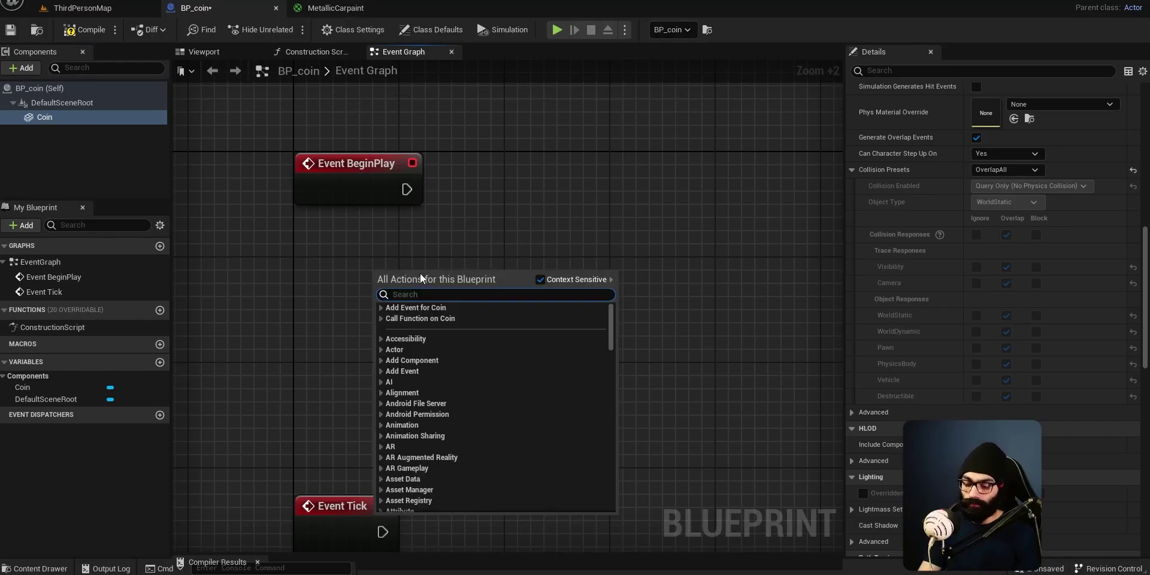
{"action": "type", "text": "on compon"}
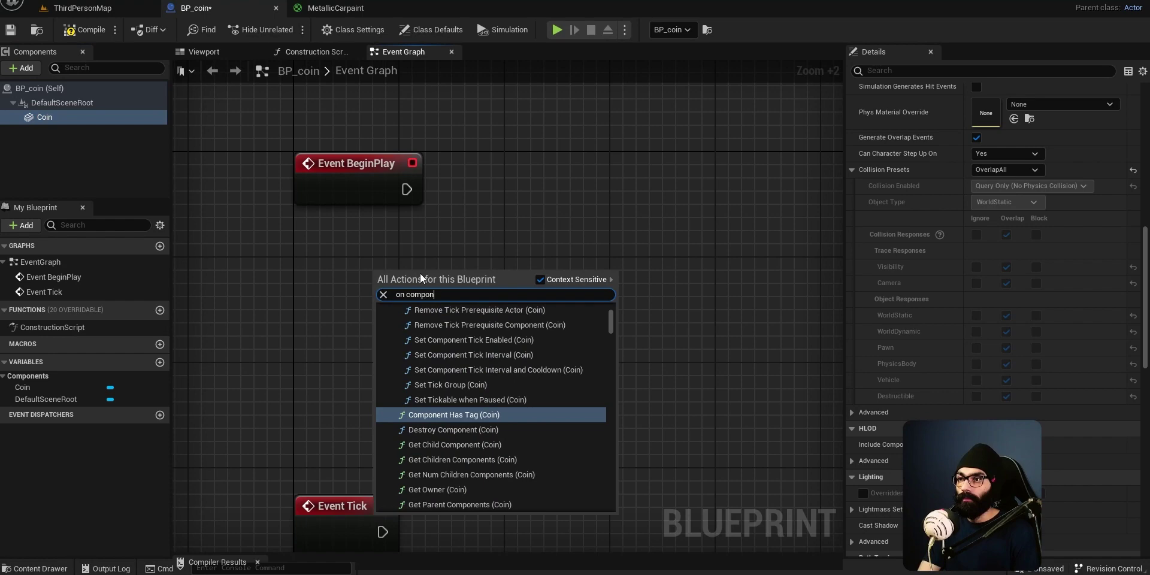
{"action": "type", "text": "ent begi"}
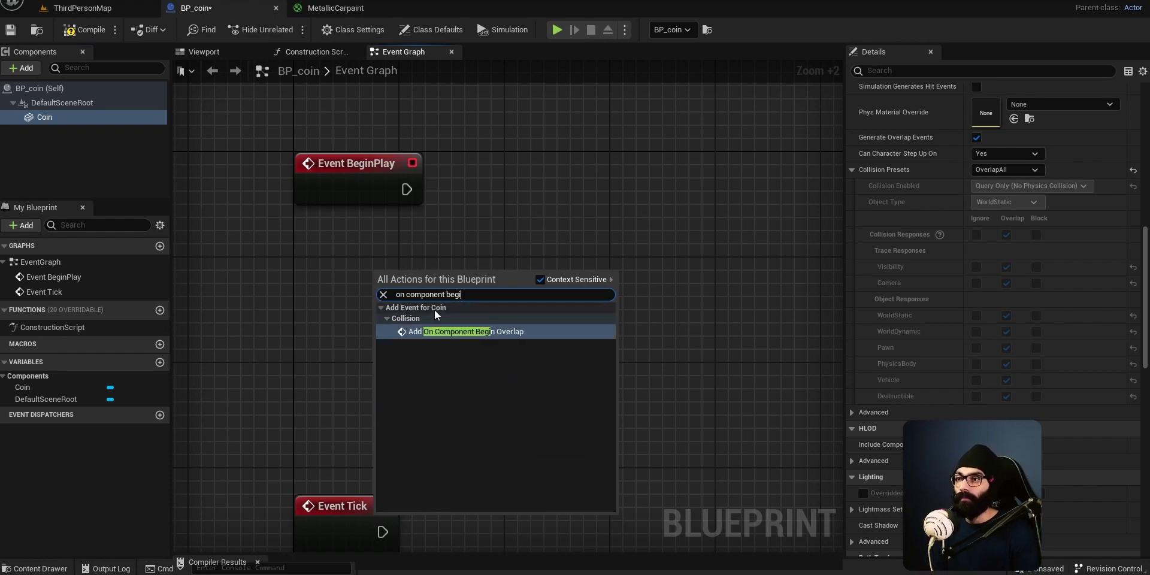
{"action": "left_click", "coordinate": [454, 331]}
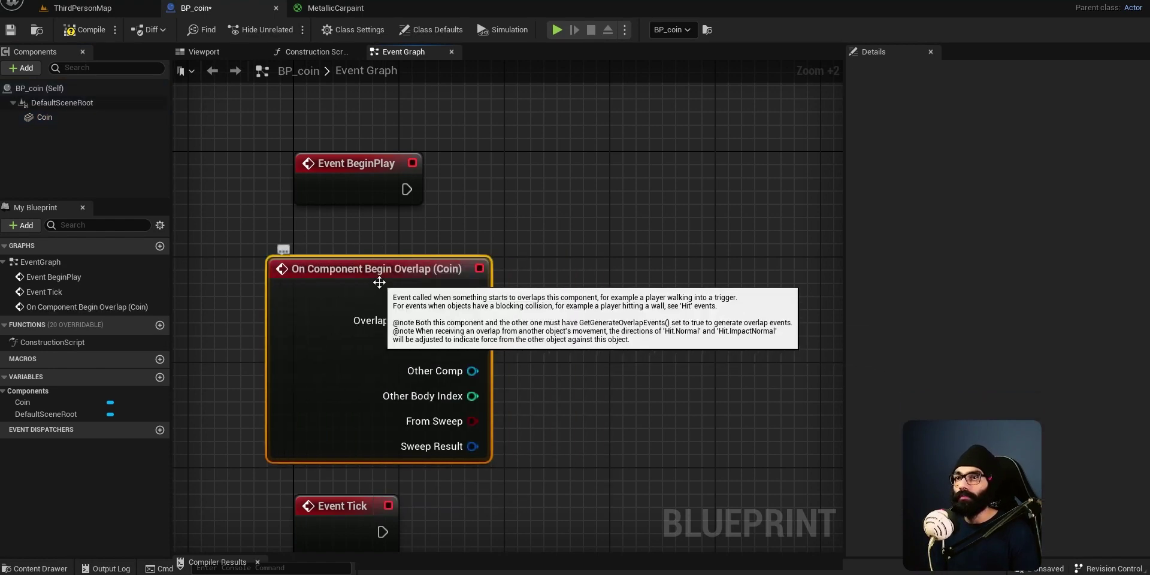
{"action": "scroll", "coordinate": [538, 347], "scroll_direction": "down", "scroll_amount": 3}
{"action": "left_click_drag", "start_coordinate": [416, 333], "coordinate": [421, 330]}
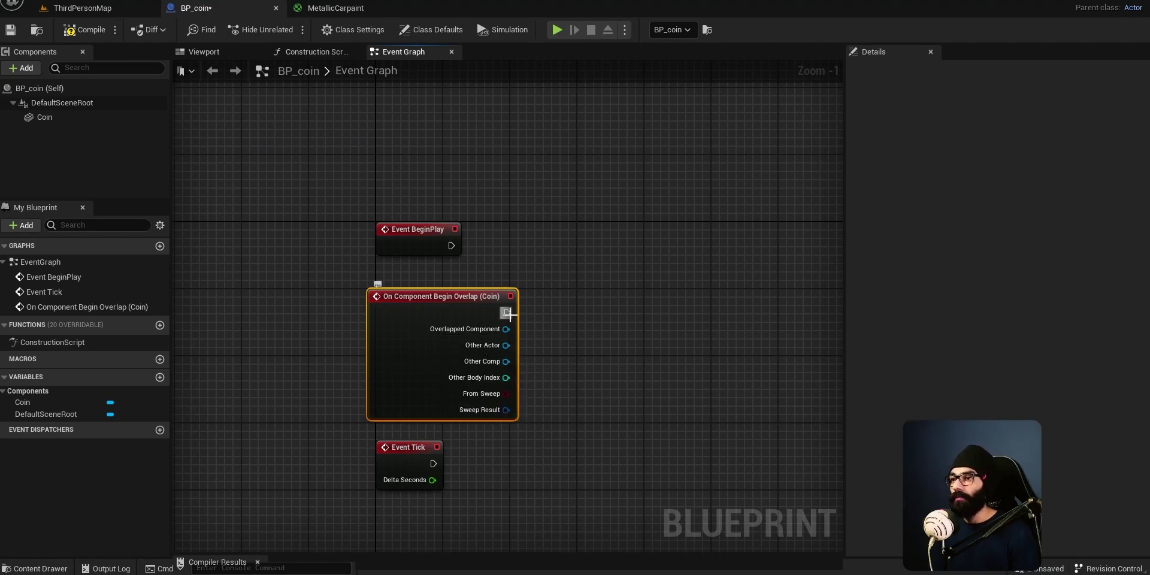
Attach a Print String node to the On Component Begin Overlap event and set its text to Collected.
{"action": "left_click_drag", "start_coordinate": [508, 313], "coordinate": [569, 312]}
{"action": "type", "text": "print"}
{"action": "key", "text": "Return"}
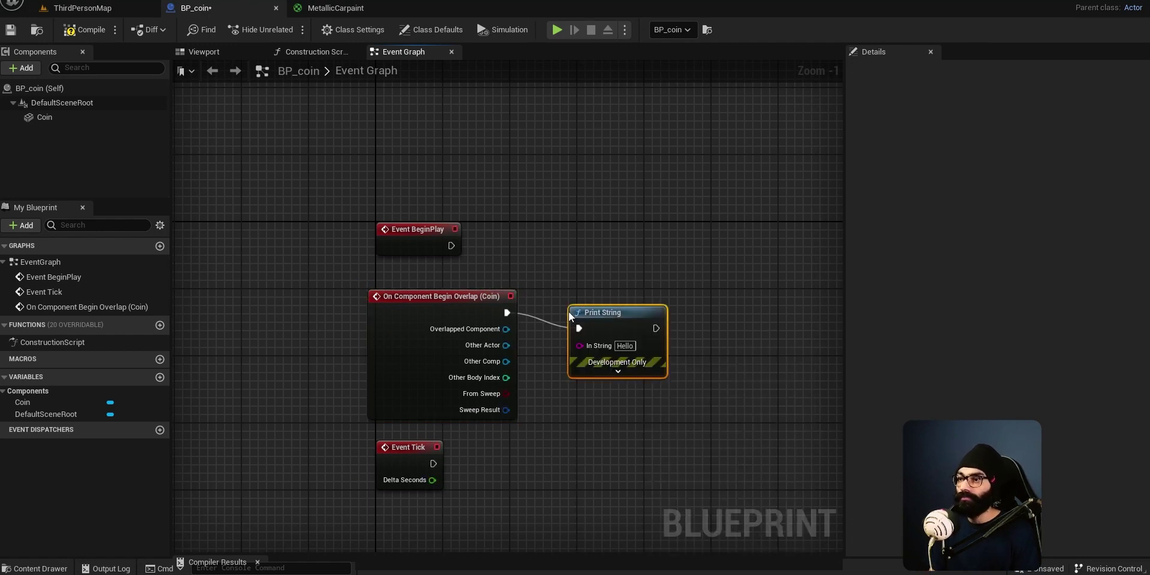
{"action": "left_click_drag", "start_coordinate": [606, 317], "coordinate": [648, 292]}
{"action": "left_click", "coordinate": [666, 323]}
{"action": "type", "text": "Collected"}
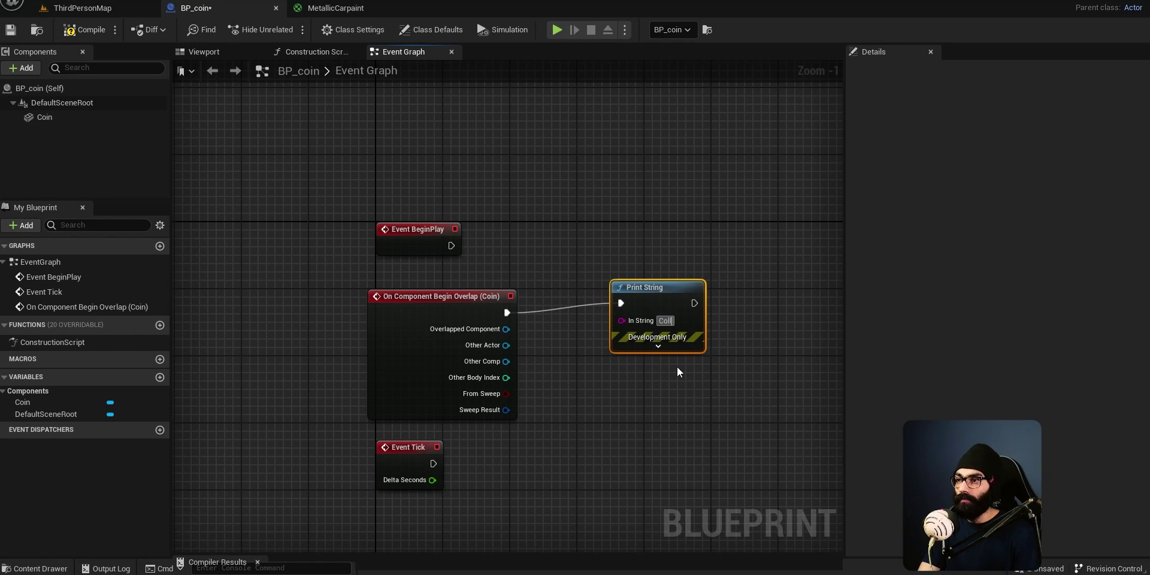
{"action": "key", "text": "Return"}
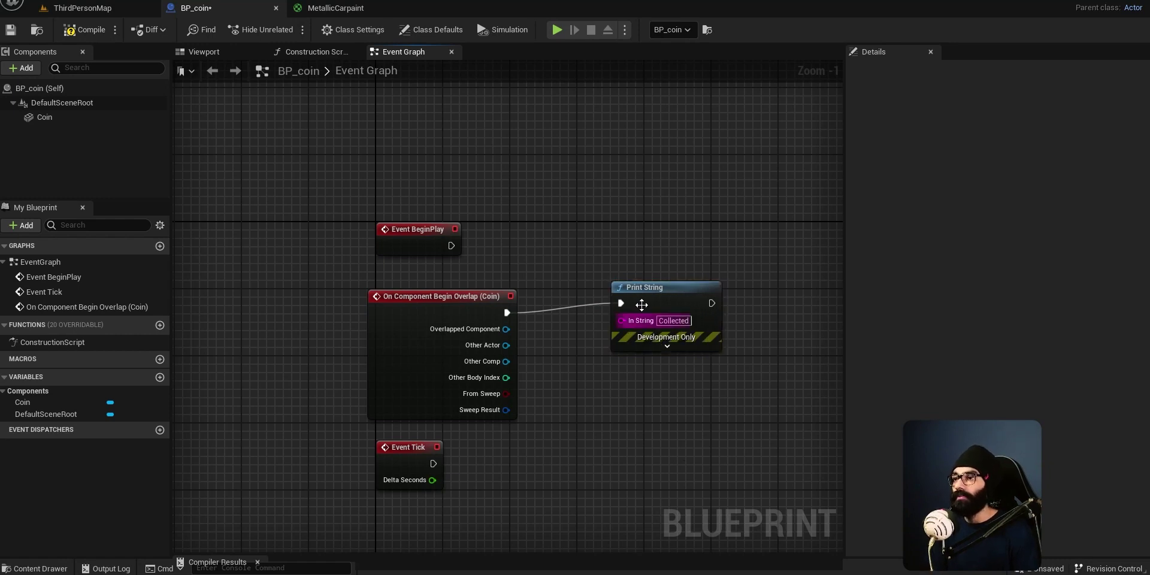
Feed the overlap event's Other Actor into Print String's In String through Get Display Name, and save BP_coin.
{"action": "scroll", "coordinate": [749, 237], "scroll_direction": "up", "scroll_amount": 1}
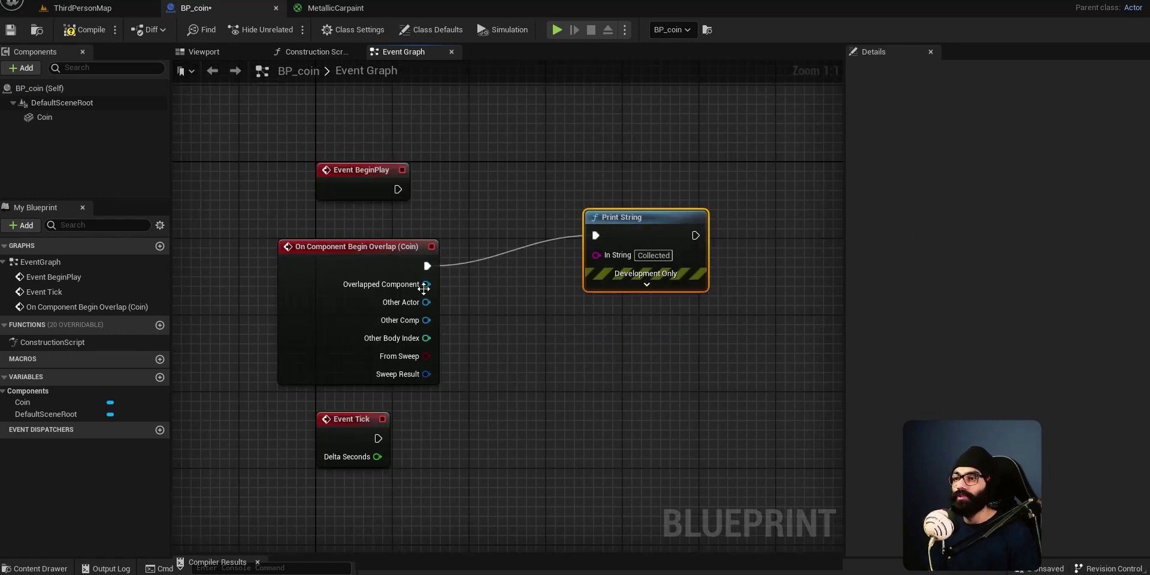
{"action": "left_click_drag", "start_coordinate": [427, 302], "coordinate": [594, 255]}
{"action": "left_click_drag", "start_coordinate": [491, 226], "coordinate": [545, 362]}
{"action": "key", "text": "ctrl+s"}
Play ThirdPersonMap and run the character repeatedly through the coin to test the overlap message.
{"action": "left_click", "coordinate": [125, 9]}
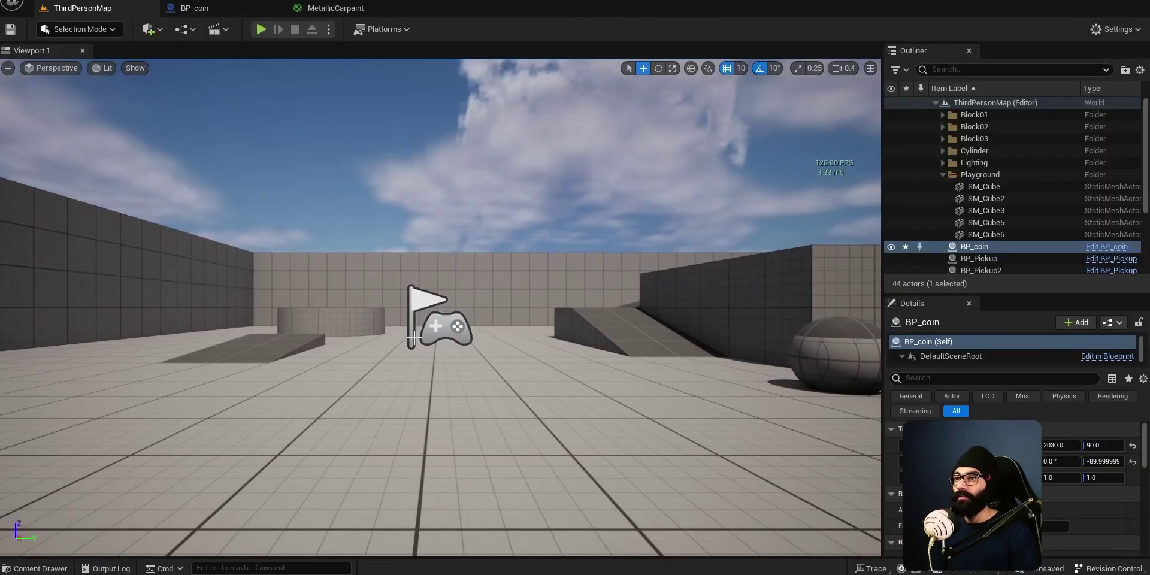
{"action": "key", "text": "f"}
{"action": "mouse_move", "coordinate": [429, 342]}
{"action": "left_mouse_down"}
{"action": "mouse_move", "coordinate": [420, 353]}
{"action": "mouse_move", "coordinate": [429, 342]}
{"action": "left_mouse_up"}
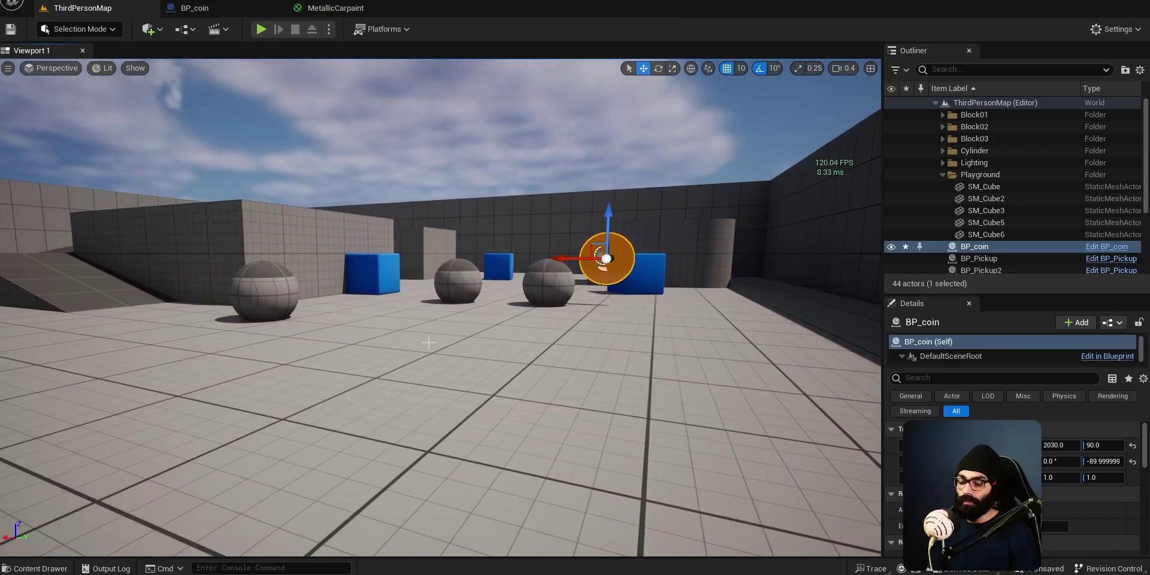
{"action": "key", "text": "alt+p"}
{"action": "key", "text": "w"}
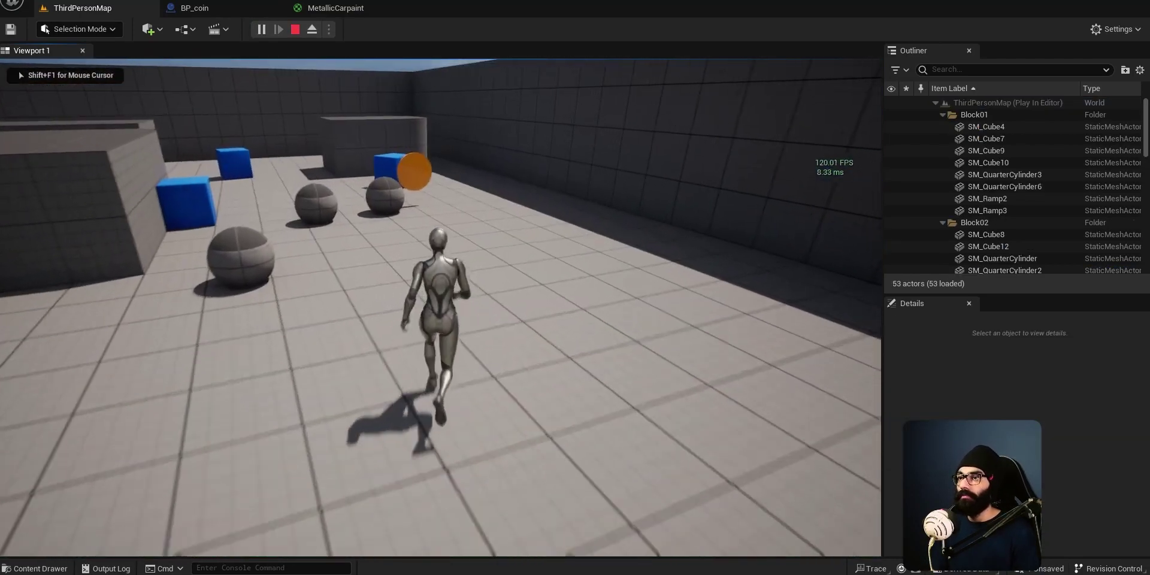
{"action": "key", "text": "w"}
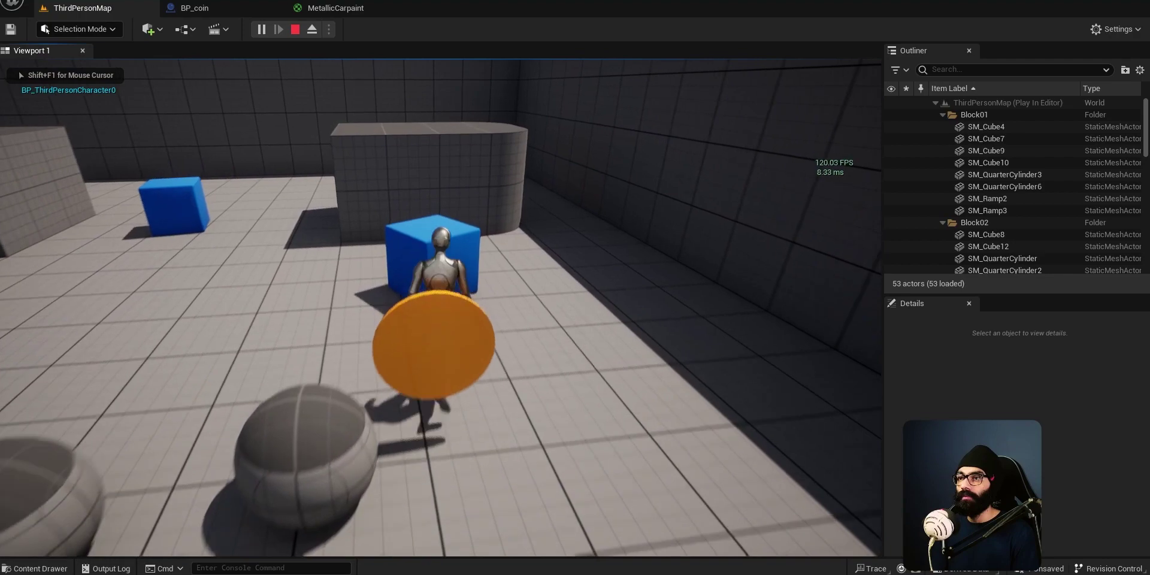
{"action": "key", "text": "s"}
{"action": "key", "text": "w"}
{"action": "key", "text": "d"}
{"action": "key", "text": "a"}
{"action": "key", "text": "s"}
{"action": "key", "text": "w"}
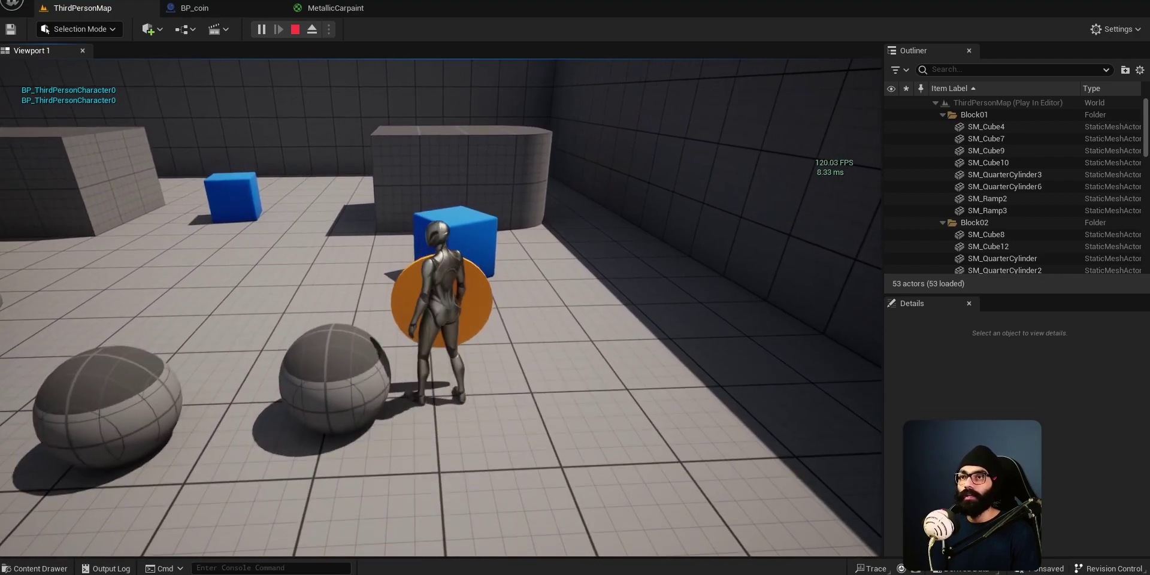
{"action": "key", "text": "s"}
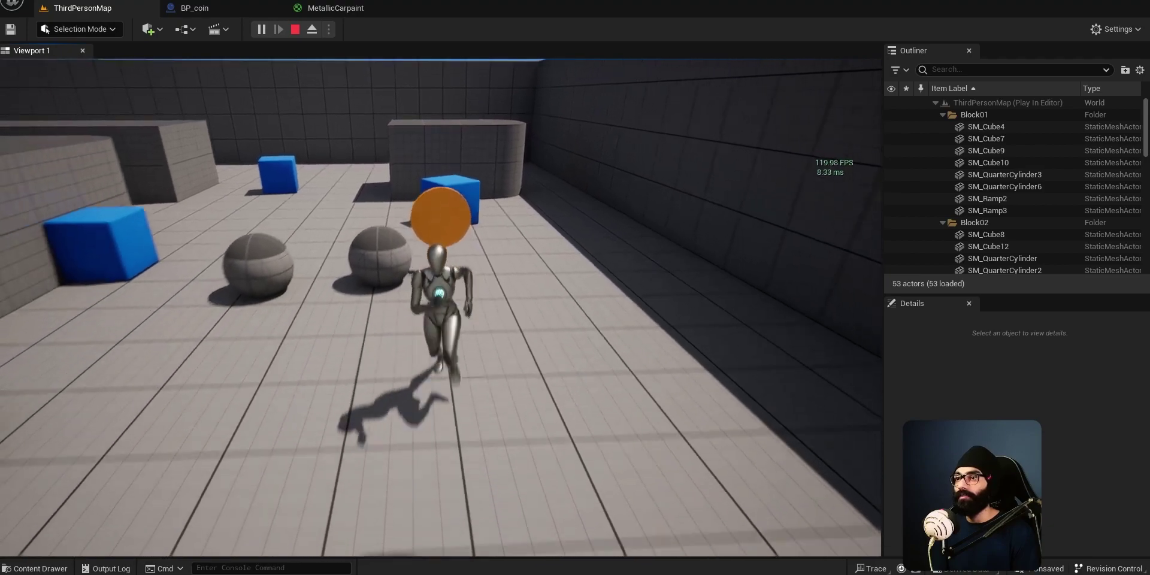
{"action": "key", "text": "w"}
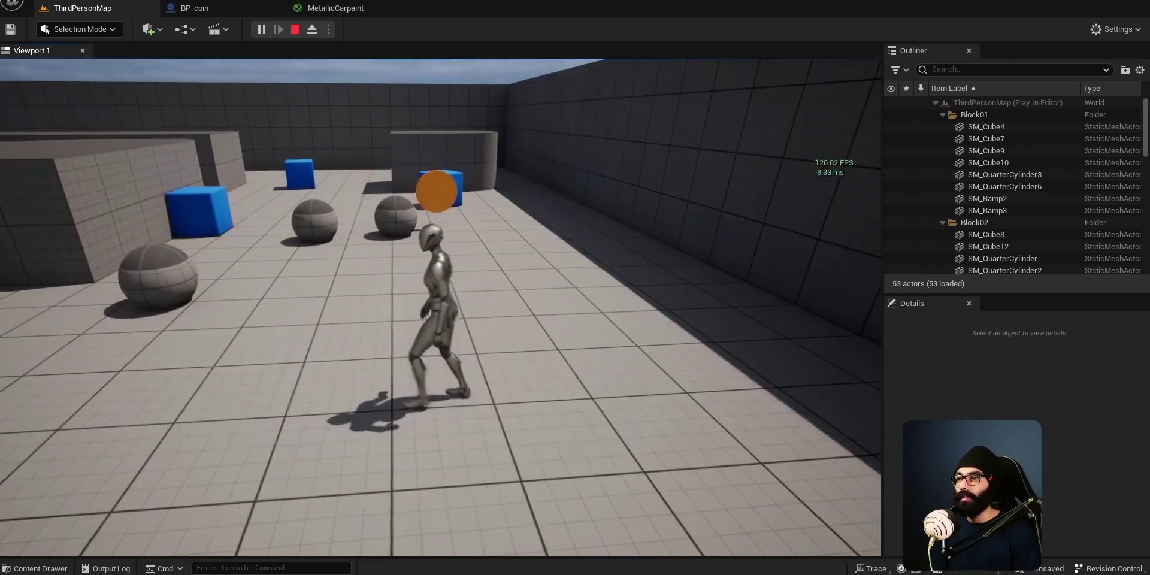
{"action": "key", "text": "a"}
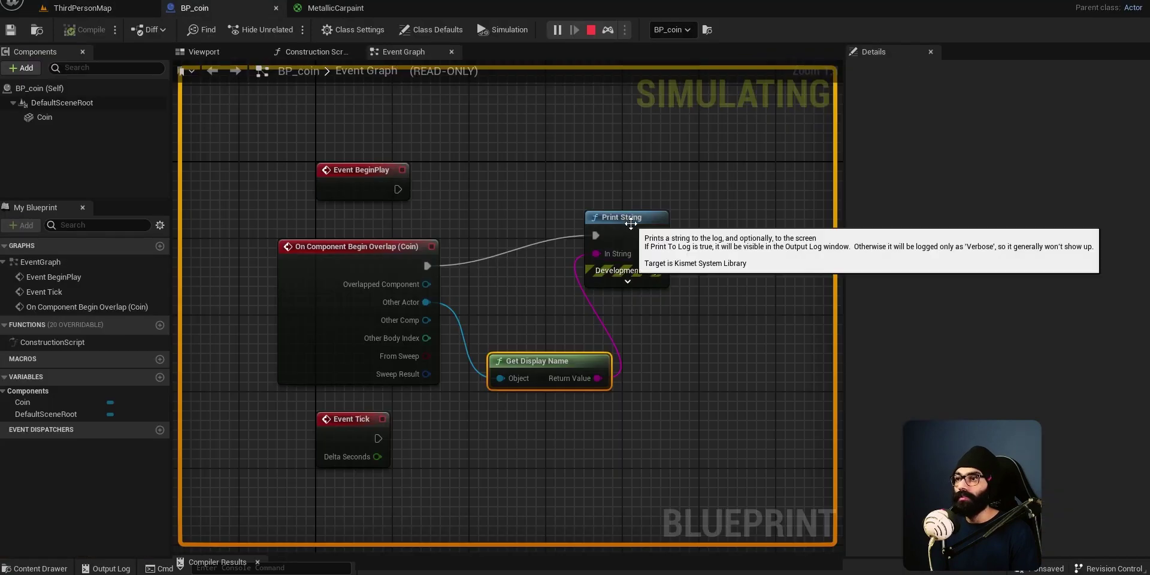
Stop the play session and delete the Print String and Get Display Name nodes from BP_coin's Event Graph.
{"action": "left_click", "coordinate": [624, 227]}
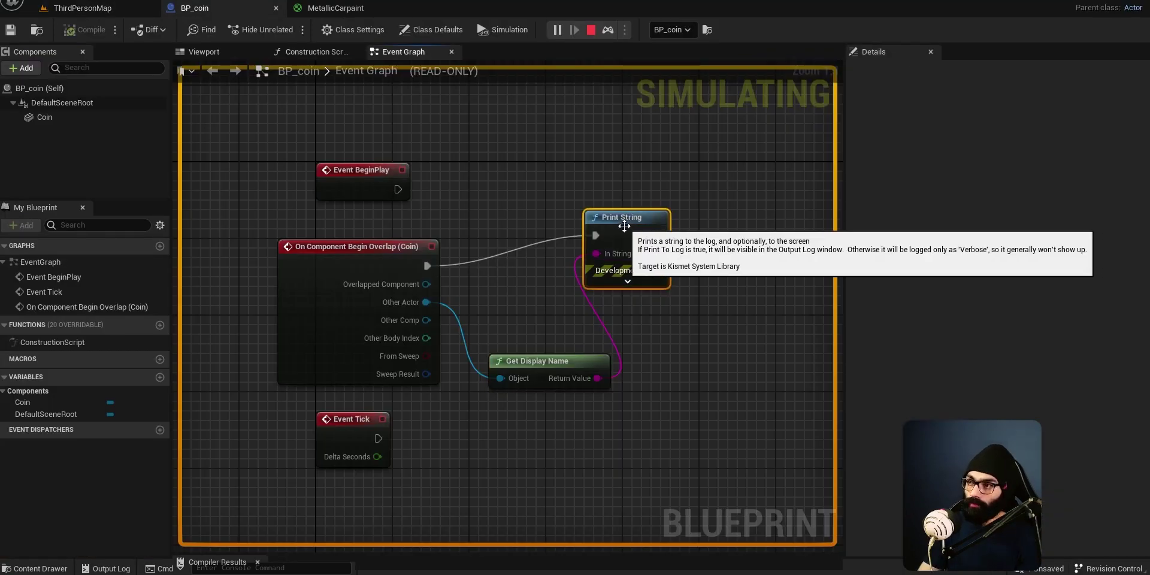
{"action": "left_click", "coordinate": [557, 363], "text": "shift"}
{"action": "scroll", "coordinate": [557, 363], "scroll_direction": "down", "scroll_amount": 1}
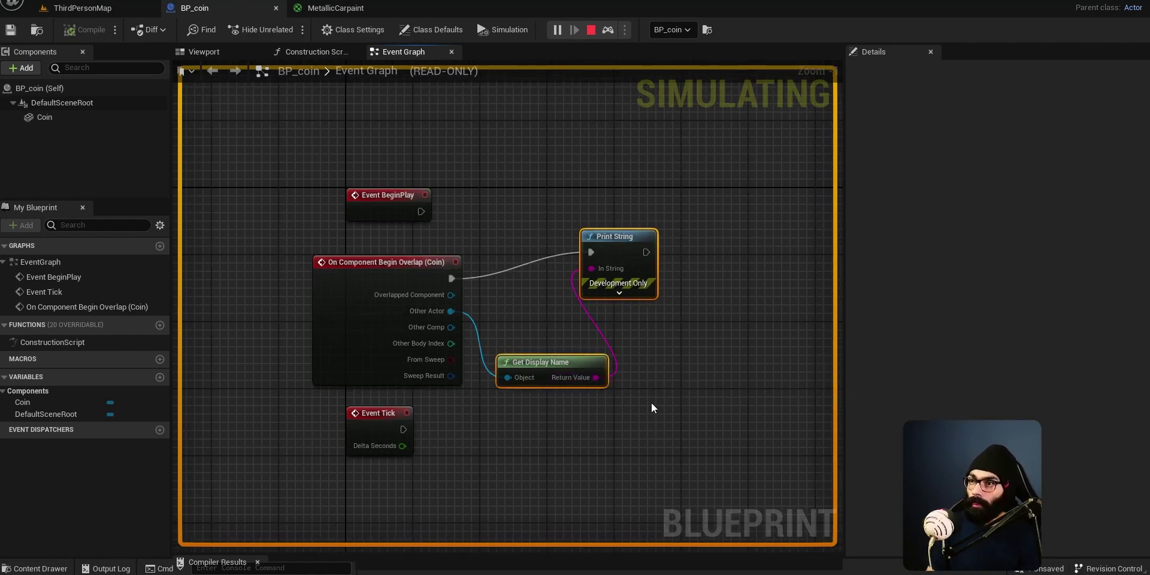
{"action": "left_click", "coordinate": [120, 7]}
{"action": "key", "text": "Escape"}
{"action": "left_click", "coordinate": [204, 9]}
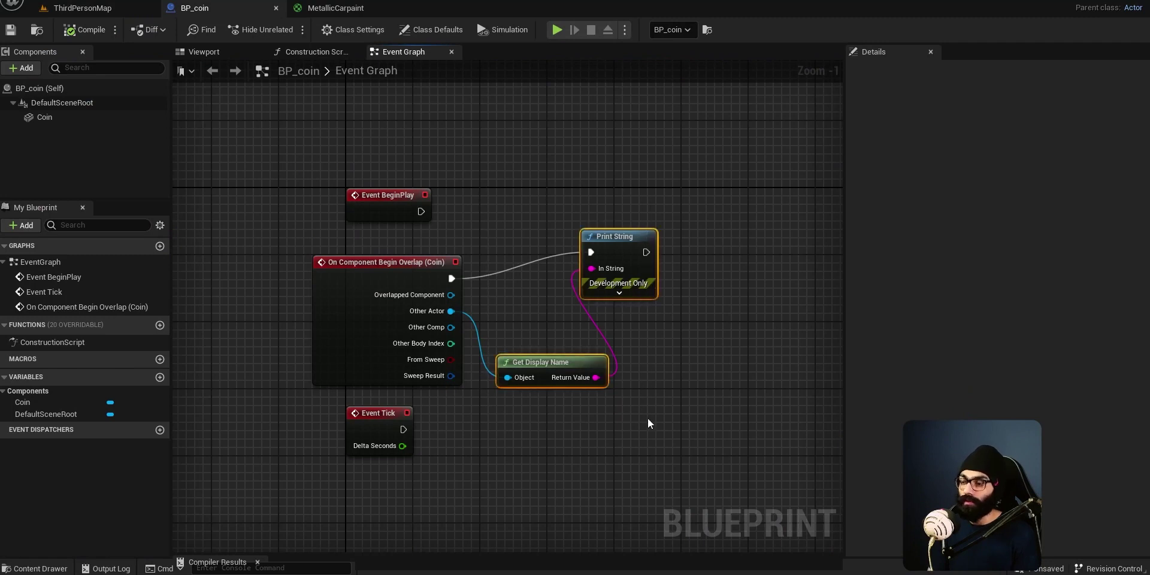
{"action": "key", "text": "Delete"}
Attach a Destroy Actor node targeting self to the Coin's On Component Begin Overlap event.
{"action": "left_click_drag", "start_coordinate": [452, 278], "coordinate": [560, 274]}
{"action": "type", "text": "des"}
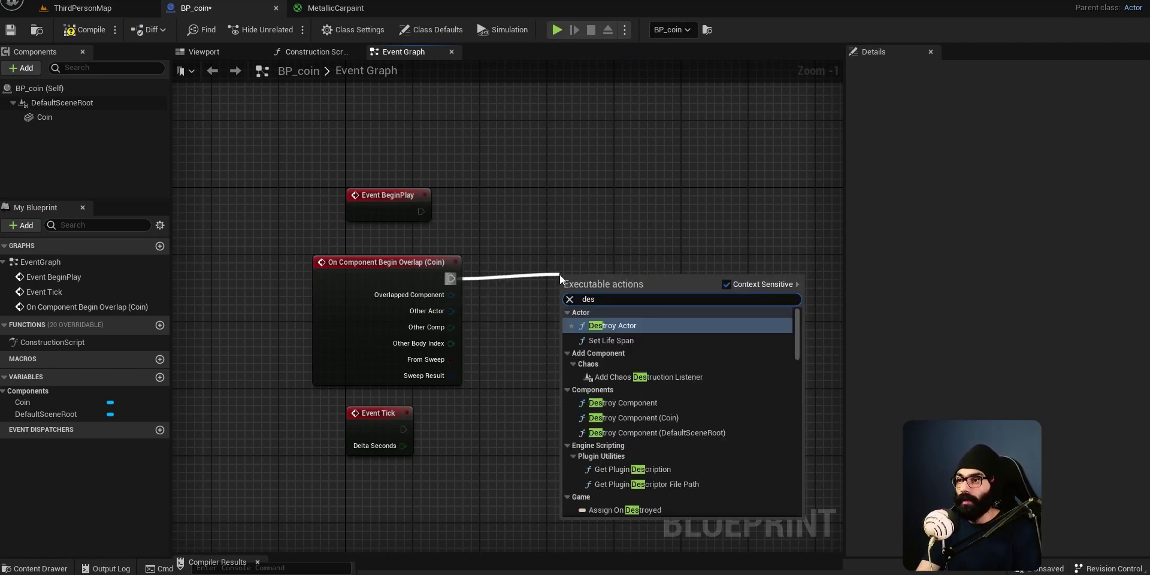
{"action": "key", "text": "Return"}
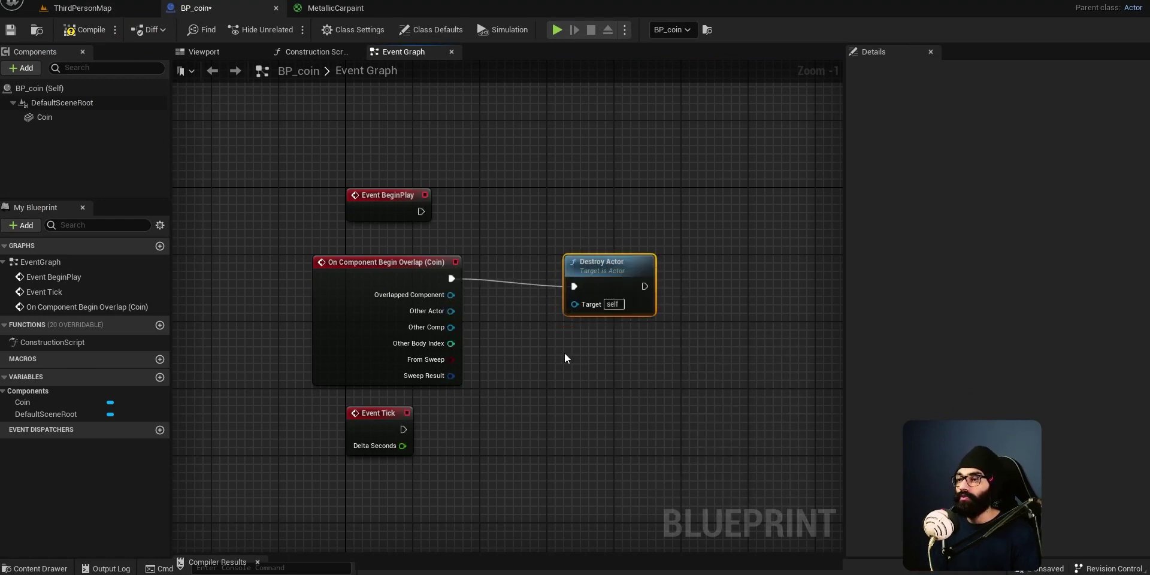
{"action": "scroll", "coordinate": [565, 357], "scroll_direction": "up", "scroll_amount": 1}
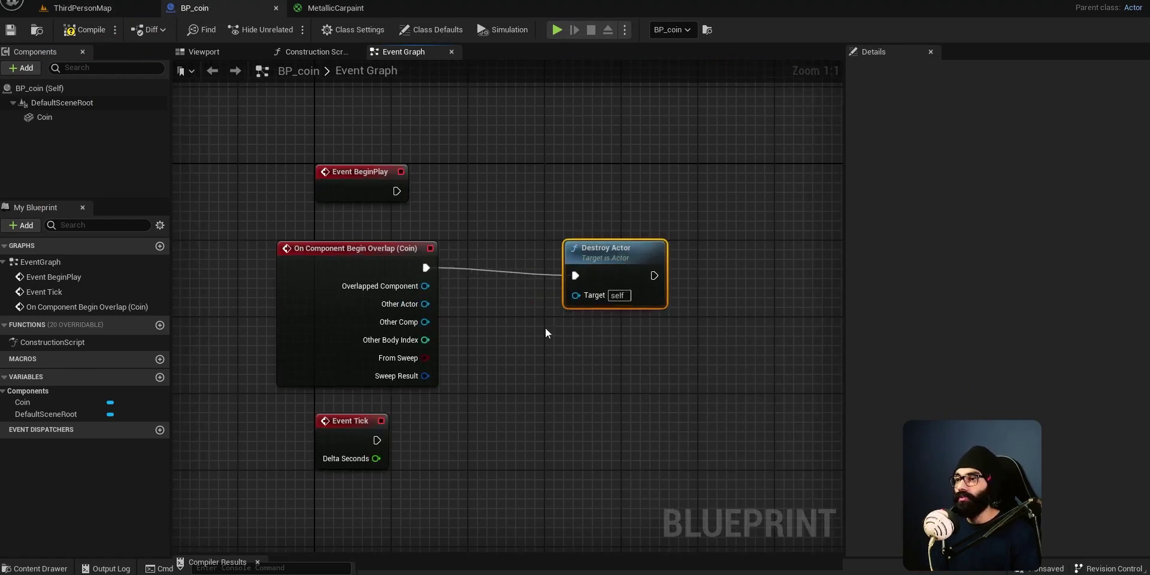
Play ThirdPersonMap and run the character into the coin to test collecting it.
{"action": "left_click", "coordinate": [78, 7]}
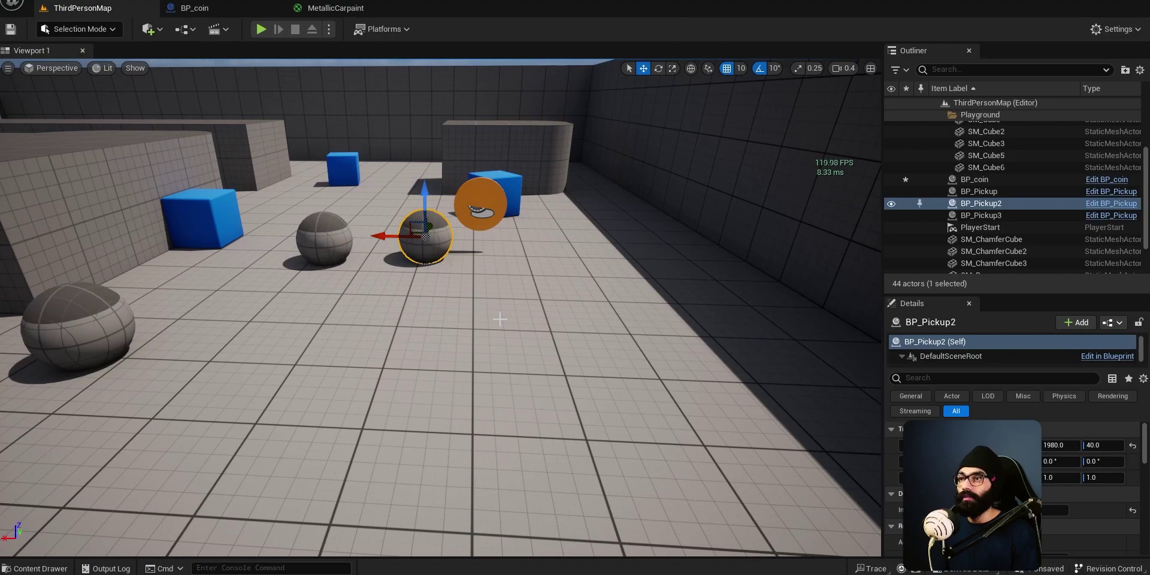
{"action": "key", "text": "alt+p"}
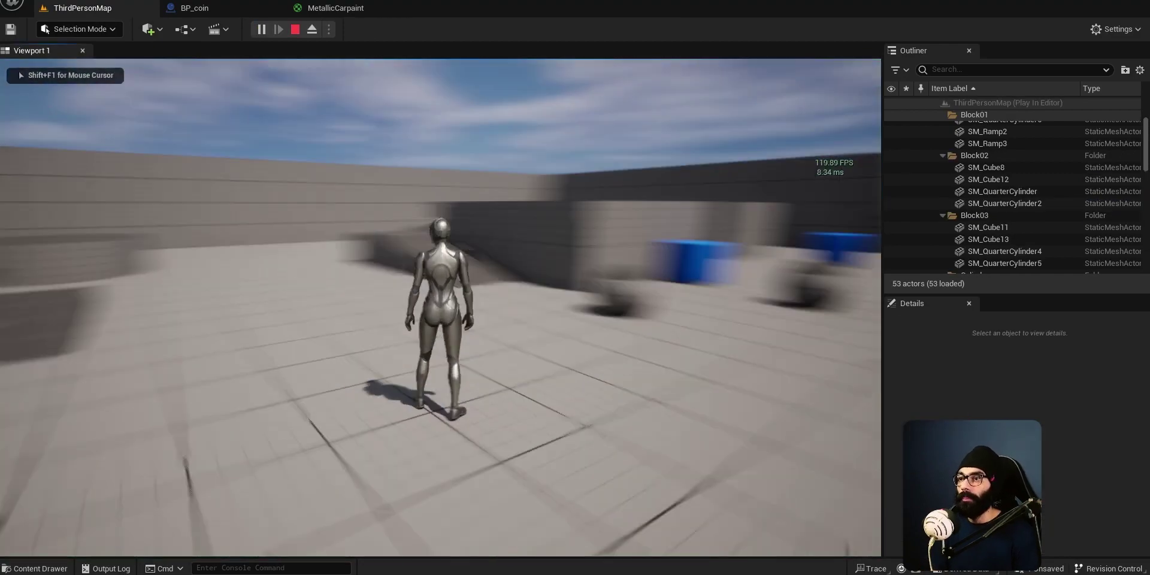
{"action": "key", "text": "w"}
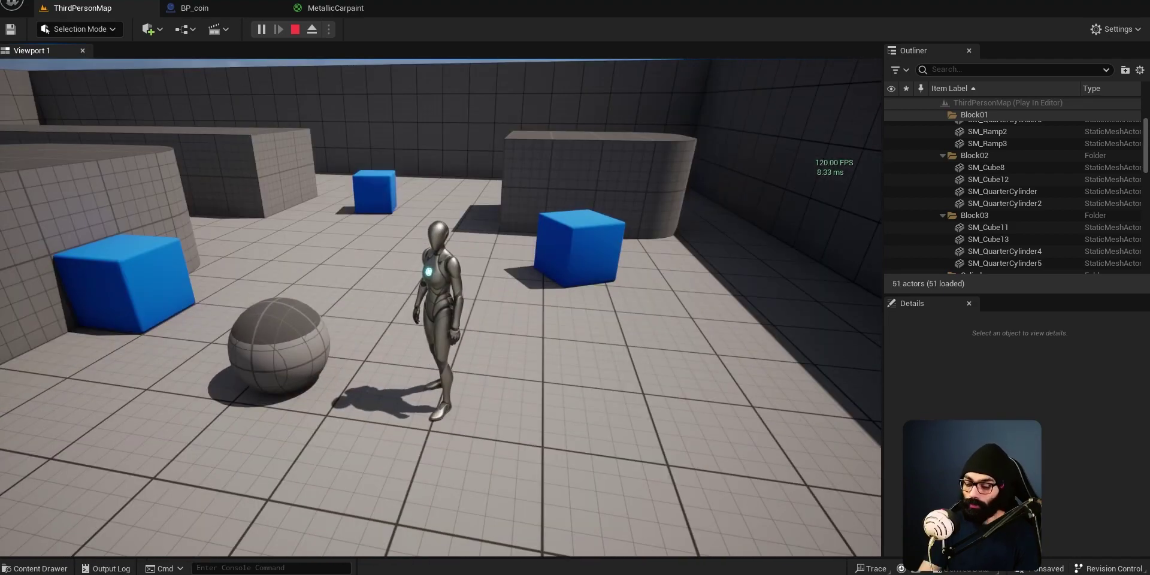
{"action": "key", "text": "Escape"}
Place a second BP_coin from the Blueprints folder beside the existing coin and raise it above the floor.
{"action": "scroll", "coordinate": [556, 383], "scroll_direction": "down", "scroll_amount": 8}
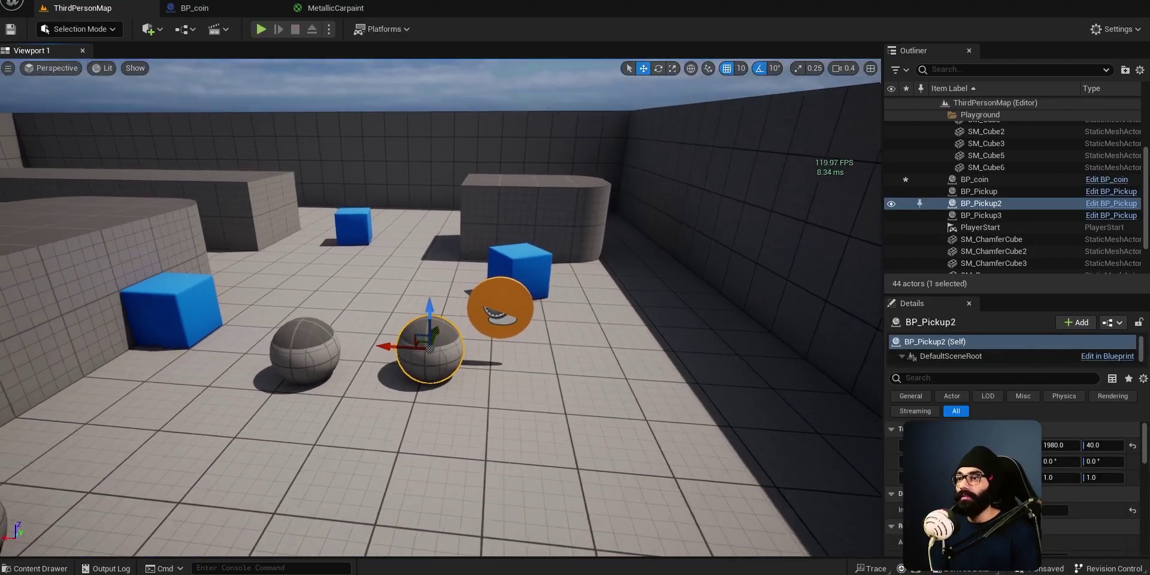
{"action": "key", "text": "ctrl+space"}
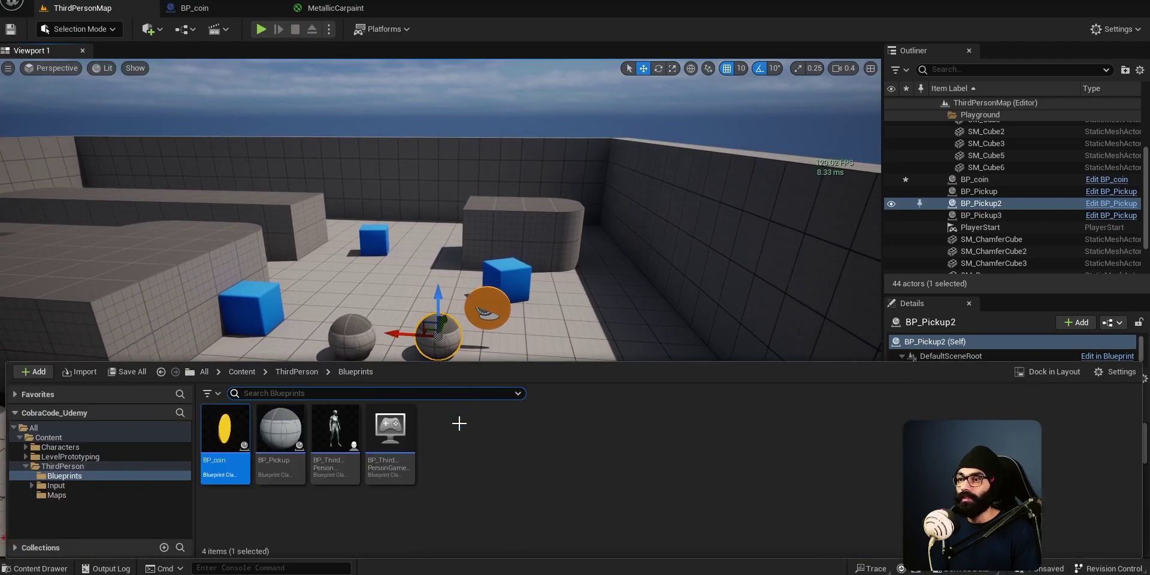
{"action": "left_click_drag", "start_coordinate": [225, 464], "coordinate": [585, 321]}
{"action": "left_click_drag", "start_coordinate": [591, 271], "coordinate": [595, 244]}
Play ThirdPersonMap, turn the character towards the two coins, and eject from player control.
{"action": "key", "text": "alt+p"}
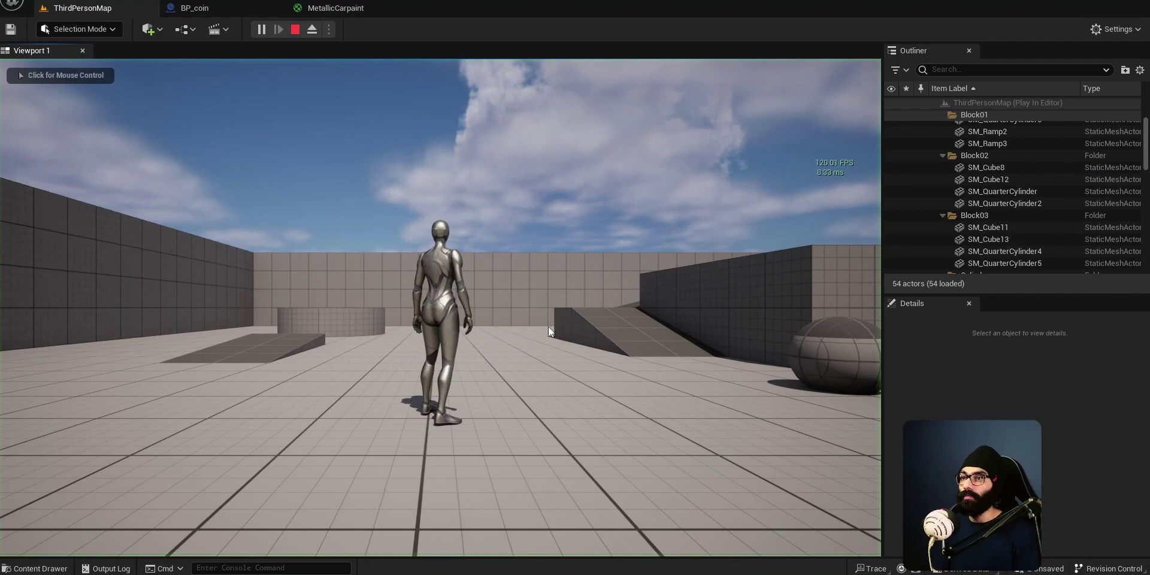
{"action": "key", "text": "w"}
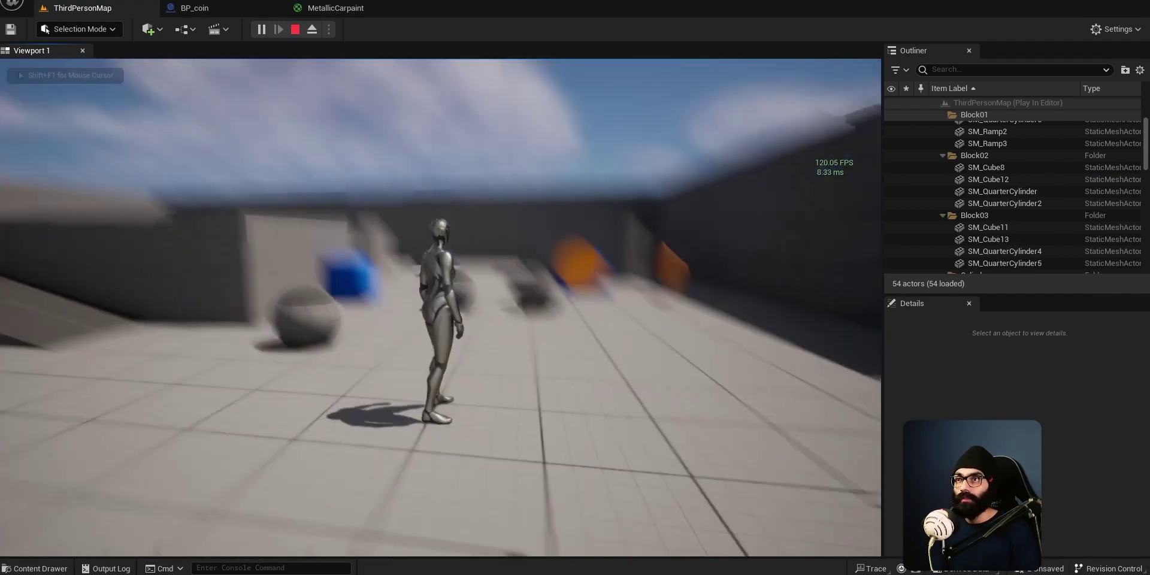
{"action": "key", "text": "shift+F1"}
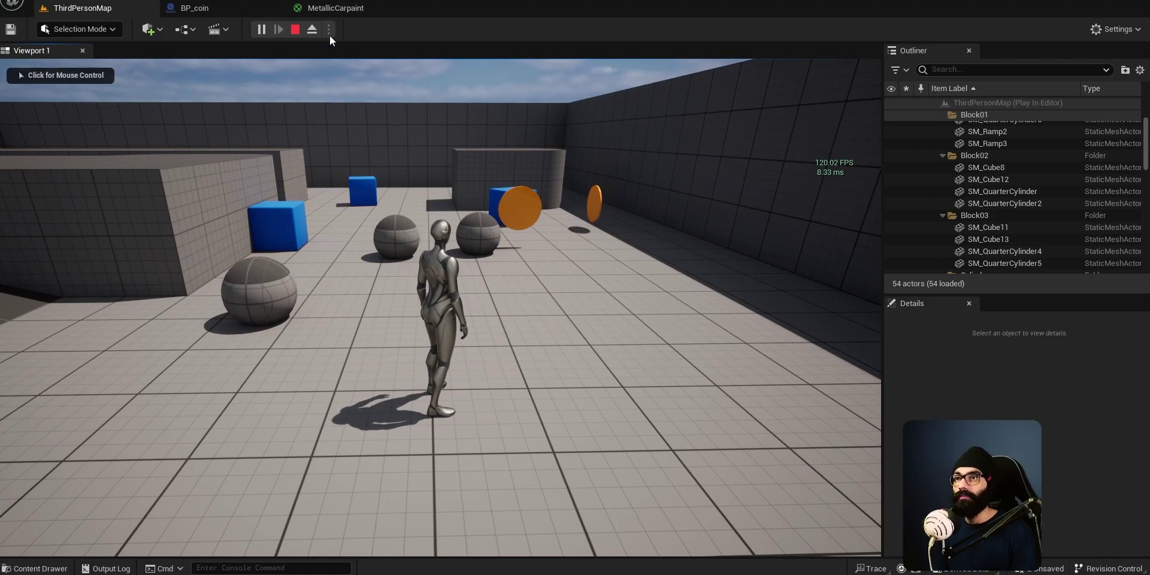
{"action": "left_click", "coordinate": [312, 30]}
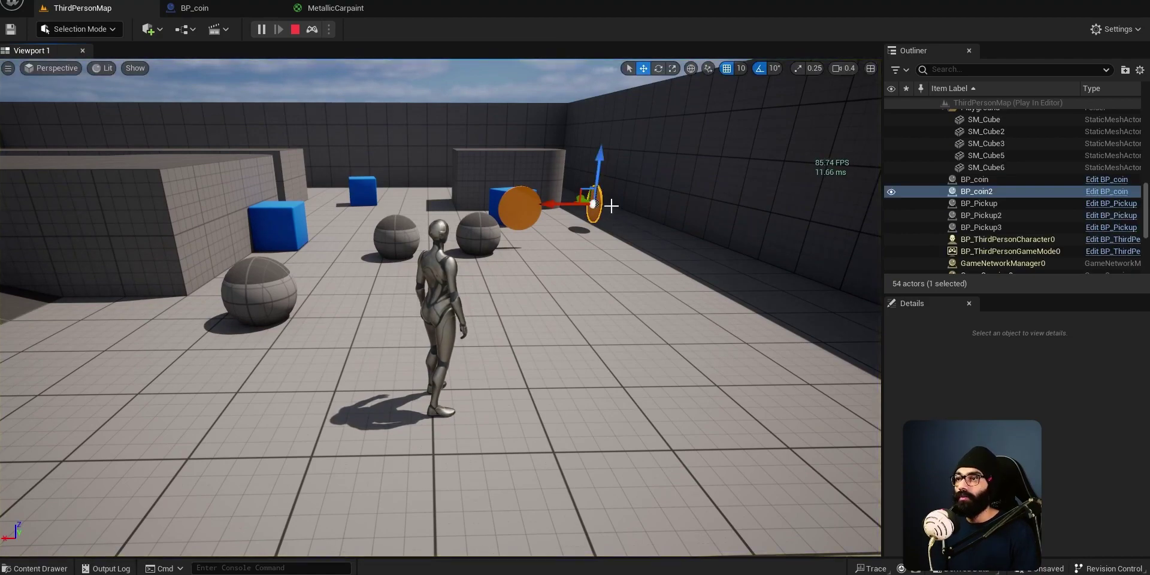
Move the second coin into the first to test coin-to-coin overlap, and return to BP_coin's Event Graph.
{"action": "scroll", "coordinate": [598, 204], "scroll_direction": "up", "scroll_amount": 3}
{"action": "key", "text": "w"}
{"action": "scroll", "coordinate": [666, 299], "scroll_direction": "up", "scroll_amount": 2}
{"action": "mouse_move", "coordinate": [666, 298]}
{"action": "right_mouse_down"}
{"action": "mouse_move", "coordinate": [683, 324]}
{"action": "mouse_move", "coordinate": [666, 298]}
{"action": "right_mouse_up"}
{"action": "key", "text": "s"}
{"action": "left_click_drag", "start_coordinate": [618, 358], "coordinate": [396, 419]}
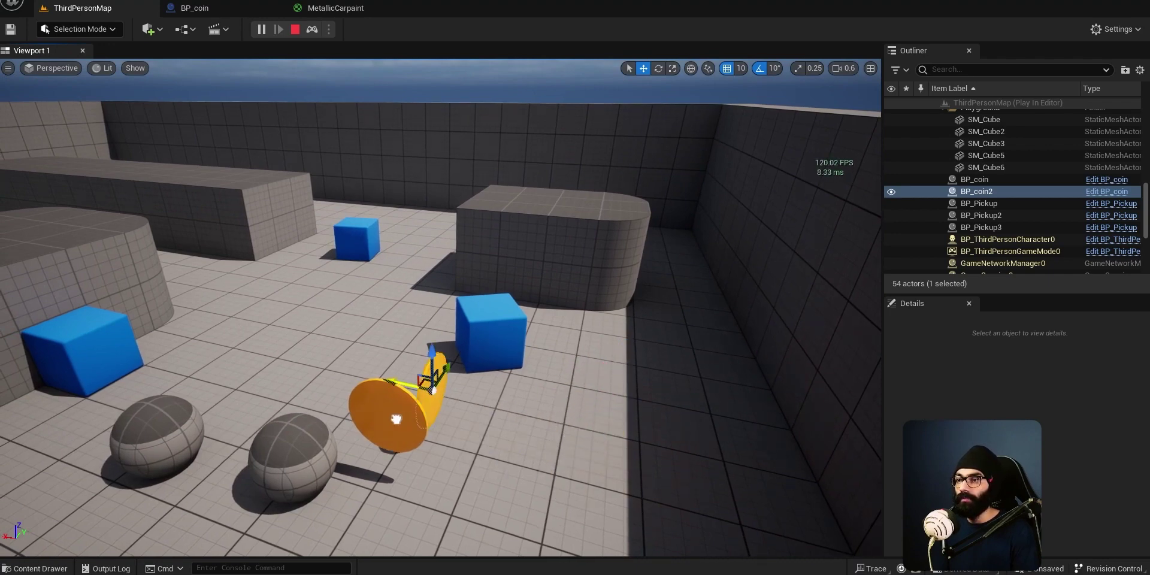
{"action": "left_click_drag", "start_coordinate": [450, 368], "coordinate": [411, 407]}
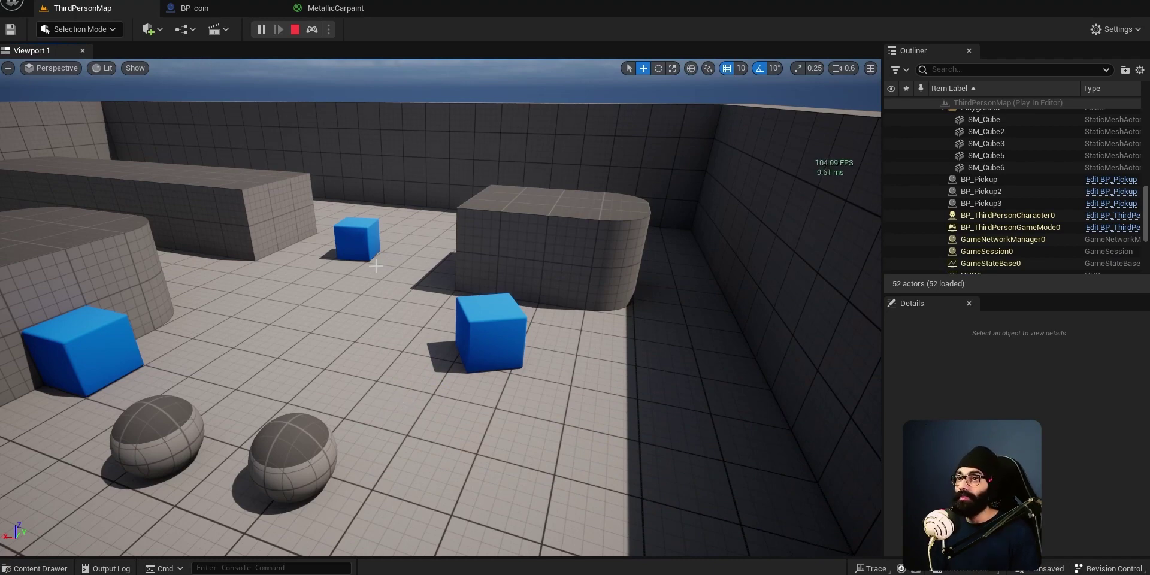
{"action": "key", "text": "Escape"}
{"action": "left_click", "coordinate": [194, 8]}
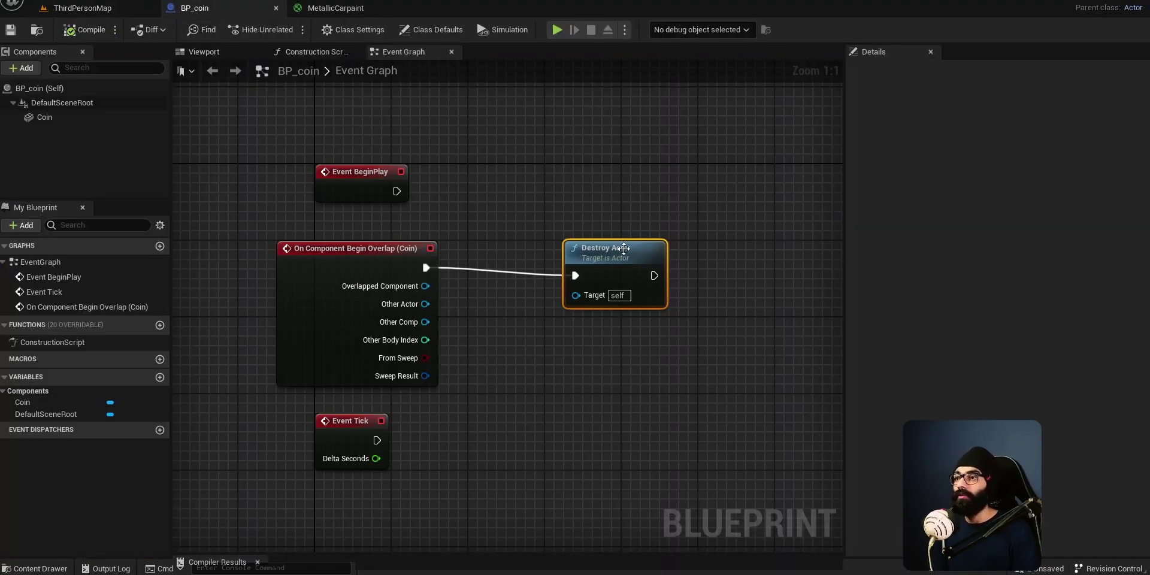
Move Destroy Actor away from the overlap event and add a Cast To BP_ThirdPersonCharacter node from its Other Actor output.
{"action": "left_click_drag", "start_coordinate": [623, 248], "coordinate": [720, 239]}
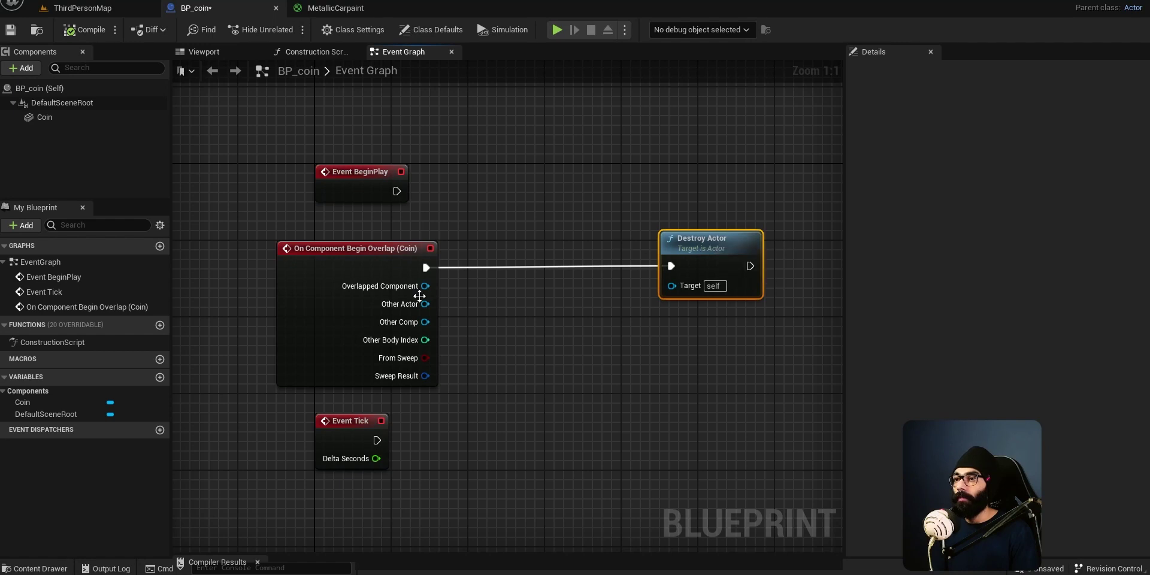
{"action": "left_click_drag", "start_coordinate": [426, 304], "coordinate": [451, 306]}
{"action": "left_click", "coordinate": [383, 259]}
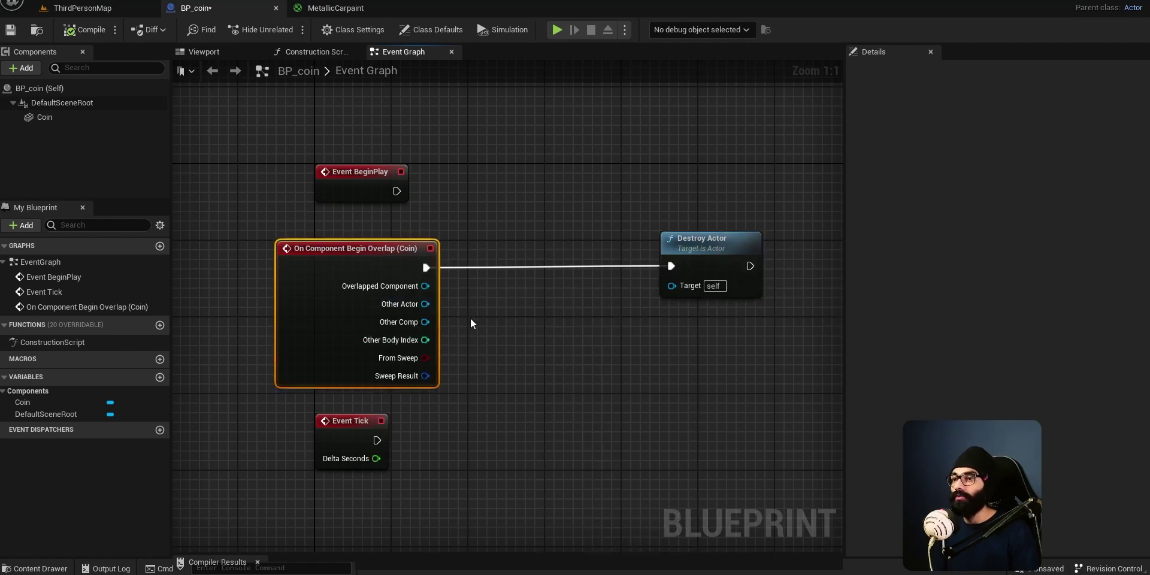
{"action": "left_click_drag", "start_coordinate": [425, 305], "coordinate": [484, 324]}
{"action": "type", "text": "c"}
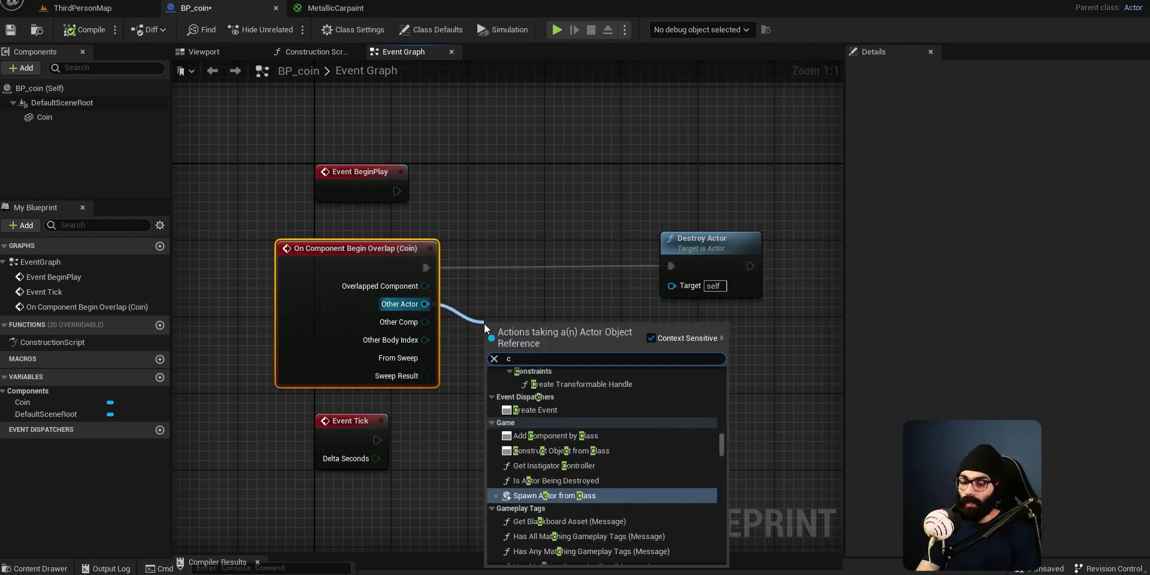
{"action": "type", "text": "ast to BP"}
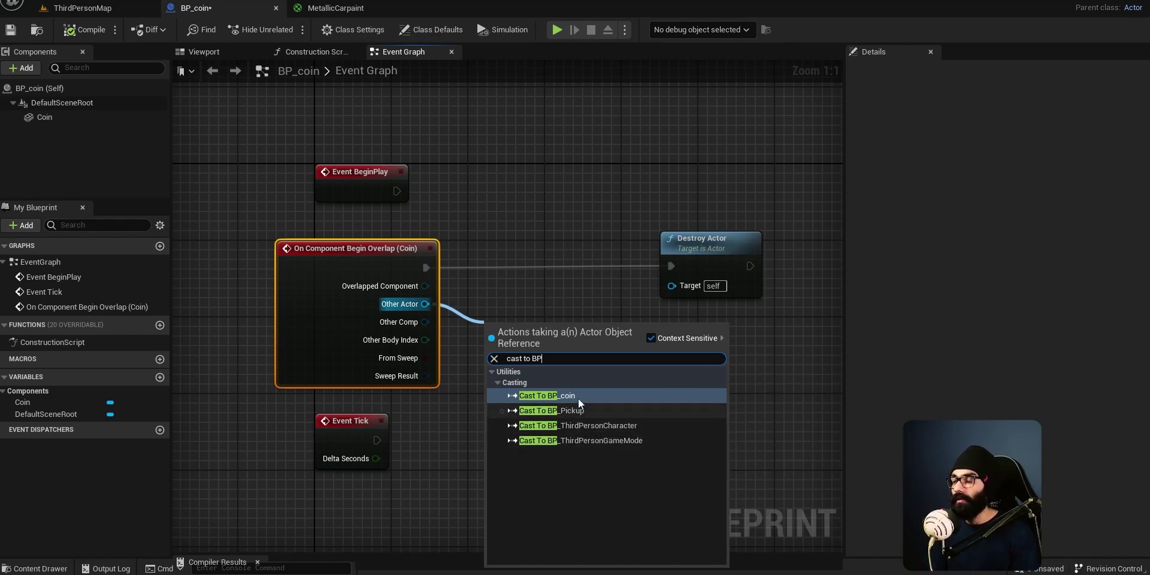
{"action": "left_click", "coordinate": [590, 426]}
{"action": "left_click_drag", "start_coordinate": [528, 351], "coordinate": [520, 378]}
Route the overlap event's execution through Cast To BP_ThirdPersonCharacter into Destroy Actor.
{"action": "left_click_drag", "start_coordinate": [699, 244], "coordinate": [756, 243]}
{"action": "right_click_drag", "start_coordinate": [693, 424], "coordinate": [608, 336]}
{"action": "left_click_drag", "start_coordinate": [342, 187], "coordinate": [453, 291], "text": "ctrl"}
{"action": "left_click", "coordinate": [502, 333]}
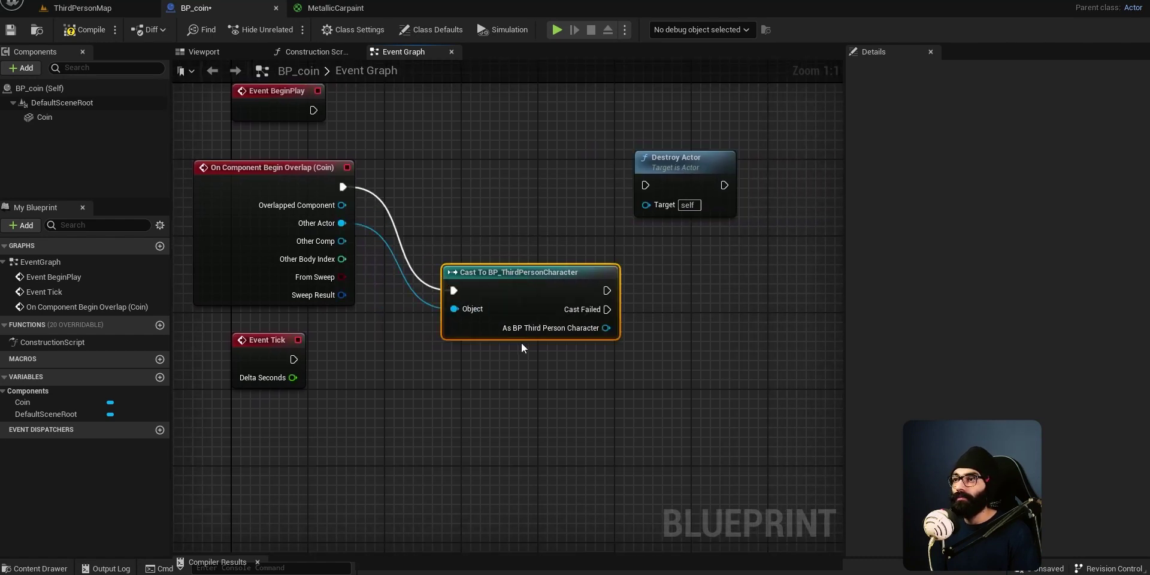
{"action": "left_click_drag", "start_coordinate": [614, 289], "coordinate": [707, 165]}
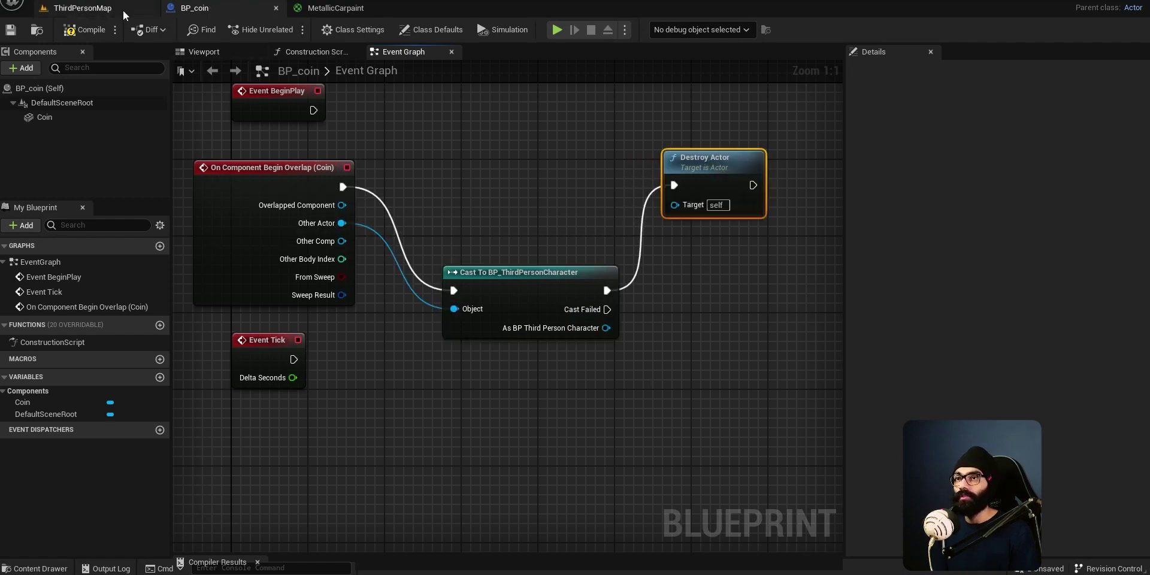
Play ThirdPersonMap, run the character into one of the coins to test collecting it, and stop the session.
{"action": "left_click", "coordinate": [90, 8]}
{"action": "key", "text": "alt+p"}
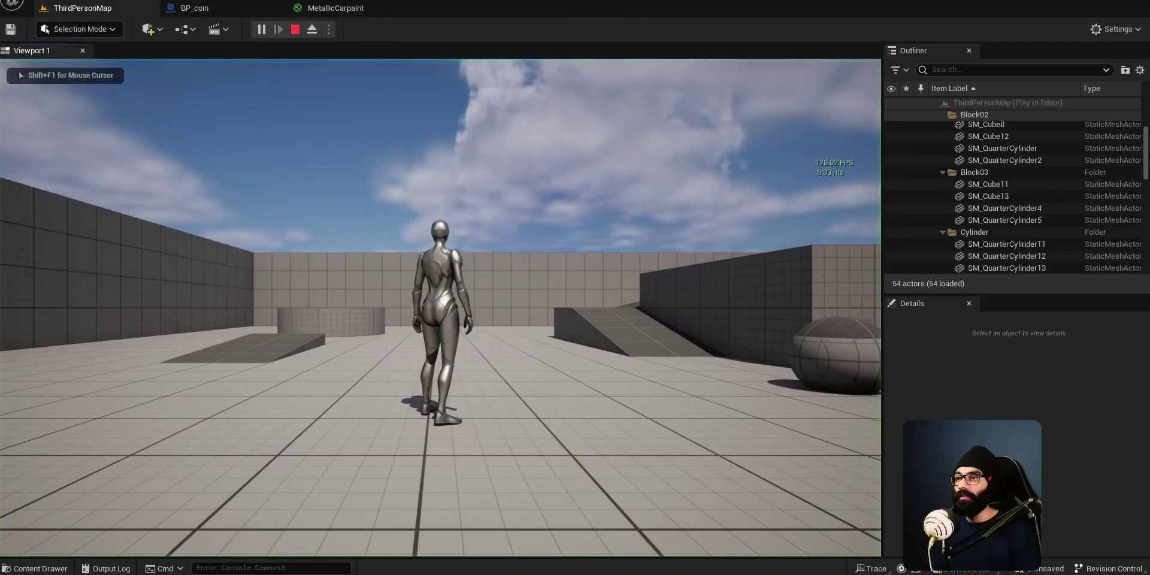
{"action": "key", "text": "w"}
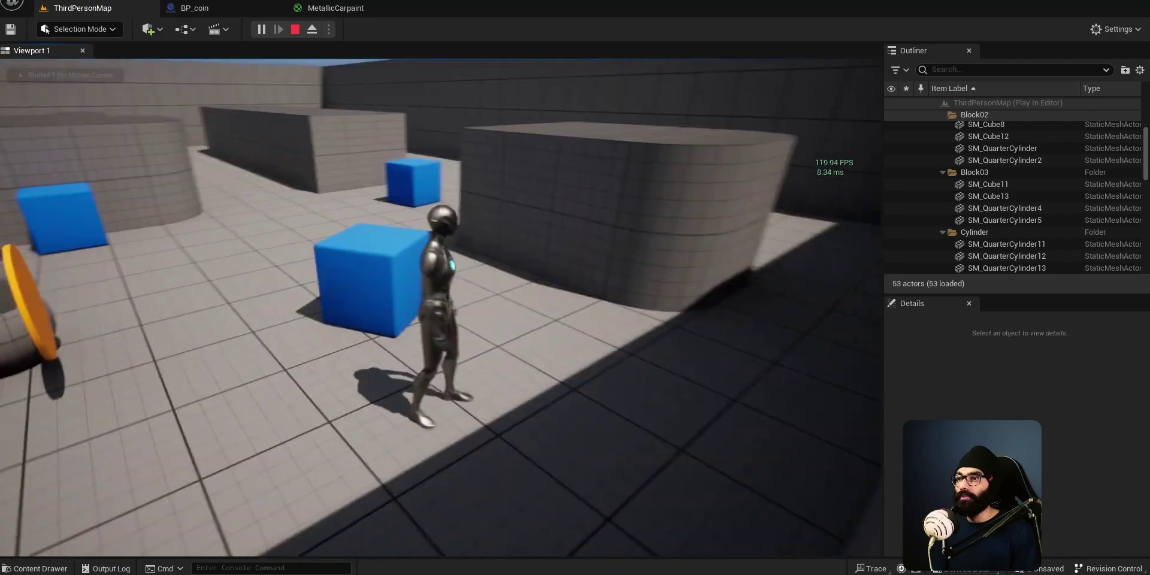
{"action": "key", "text": "Escape"}
Play ThirdPersonMap, eject from player control, and move BP_coin2 into the other coin to test coin-to-coin overlap.
{"action": "key", "text": "alt+p"}
{"action": "key", "text": "shift+F1"}
{"action": "left_click", "coordinate": [313, 30]}
{"action": "right_click_drag", "start_coordinate": [602, 220], "coordinate": [621, 222]}
{"action": "left_click", "coordinate": [620, 222]}
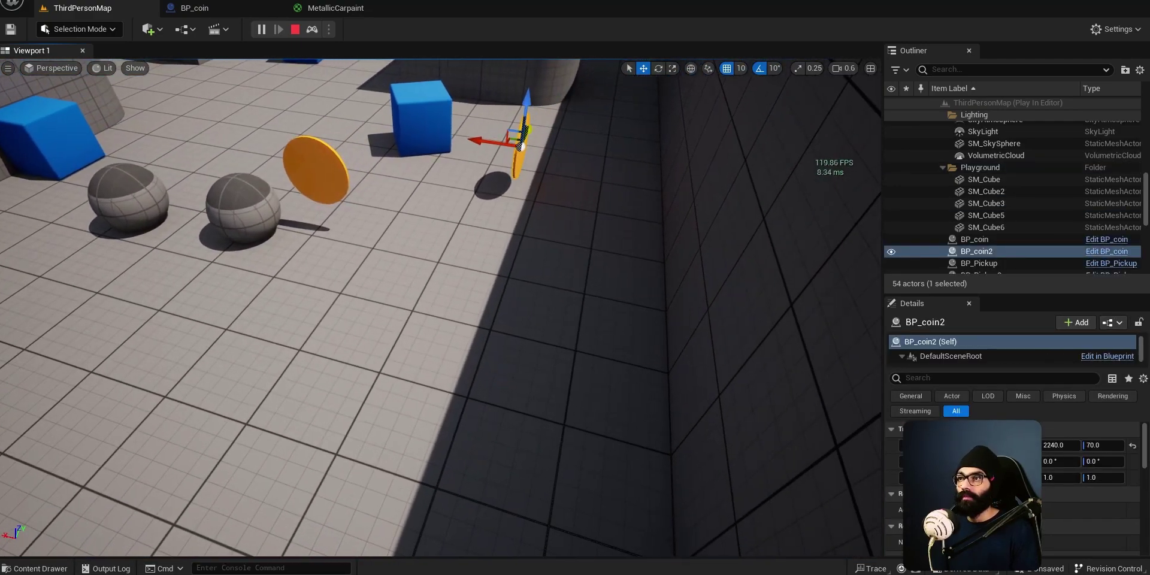
{"action": "left_click_drag", "start_coordinate": [532, 126], "coordinate": [504, 172]}
{"action": "left_click_drag", "start_coordinate": [447, 195], "coordinate": [284, 153]}
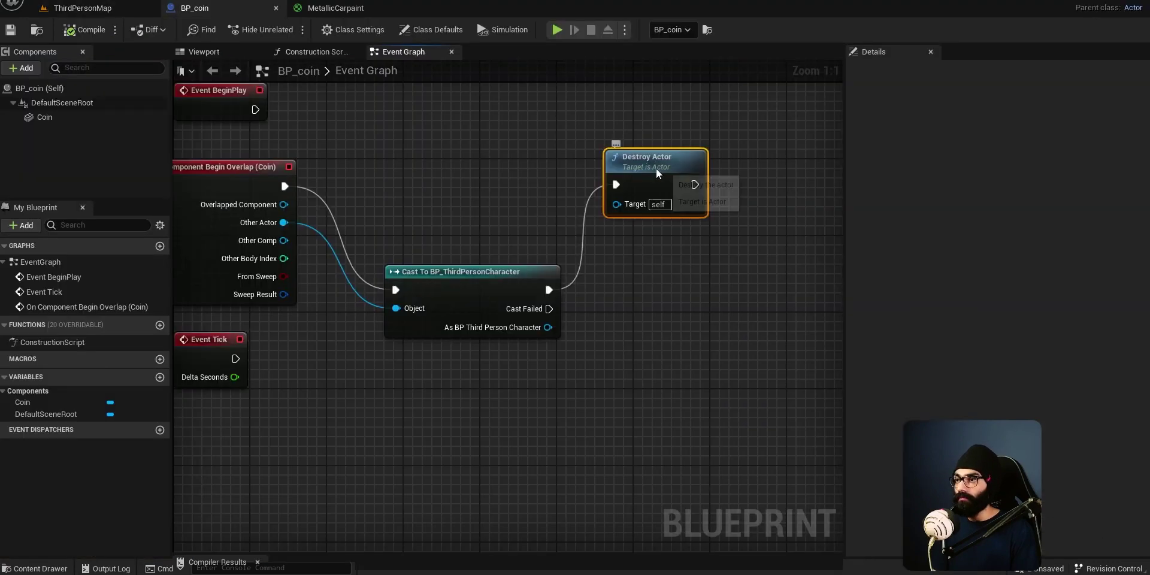
Spread the nodes in BP_coin's Event Graph, moving Destroy Actor further from the cast and raising the cast slightly.
{"action": "left_click_drag", "start_coordinate": [656, 167], "coordinate": [717, 165]}
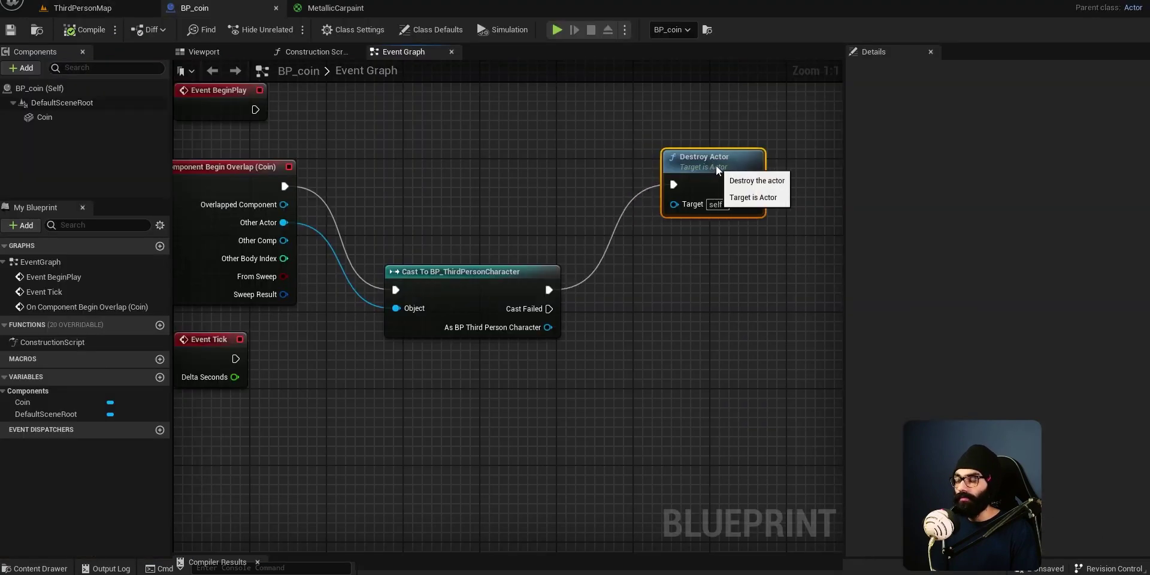
{"action": "right_click_drag", "start_coordinate": [667, 344], "coordinate": [655, 317]}
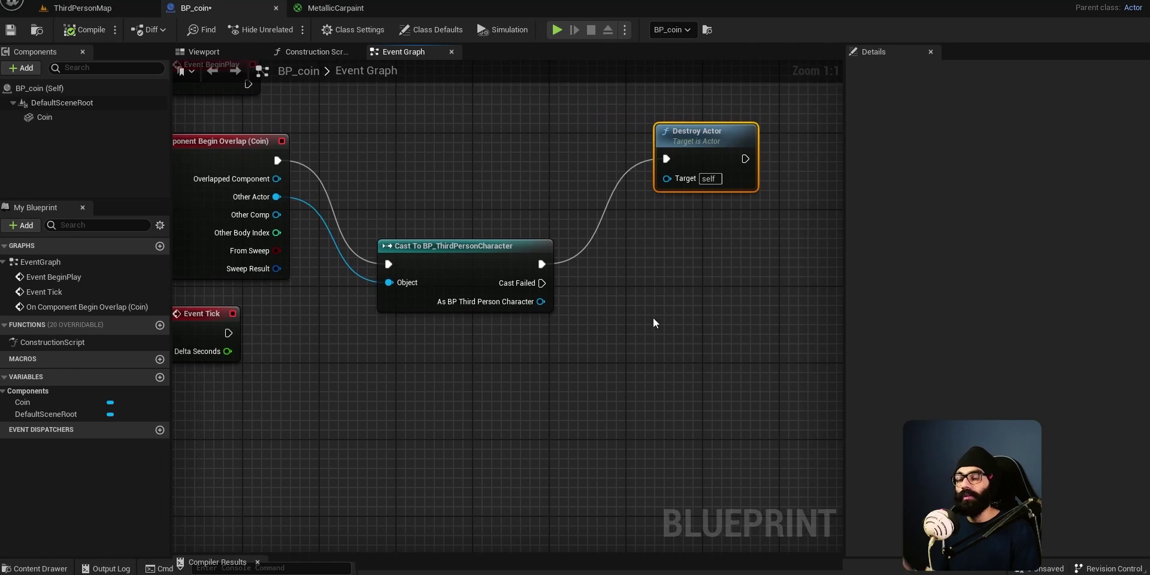
{"action": "right_click_drag", "start_coordinate": [574, 337], "coordinate": [520, 296]}
{"action": "right_click_drag", "start_coordinate": [433, 331], "coordinate": [467, 353]}
{"action": "left_click_drag", "start_coordinate": [416, 238], "coordinate": [420, 229]}
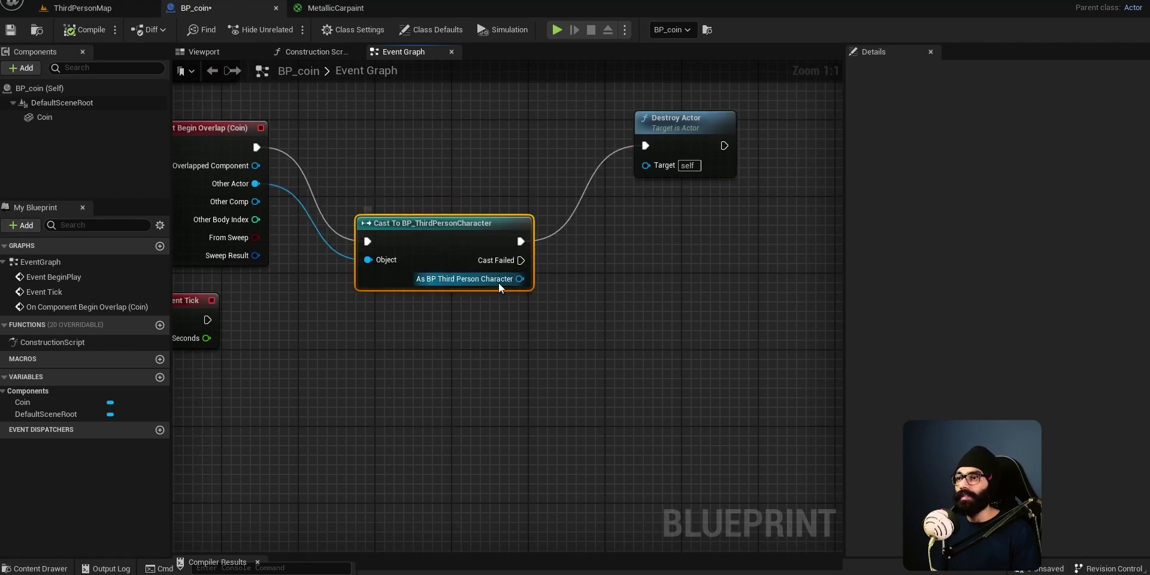
Add Get Movement Base with its Character Movement reference from the As BP Third Person Character output and place both below the cast.
{"action": "left_click_drag", "start_coordinate": [519, 279], "coordinate": [602, 303]}
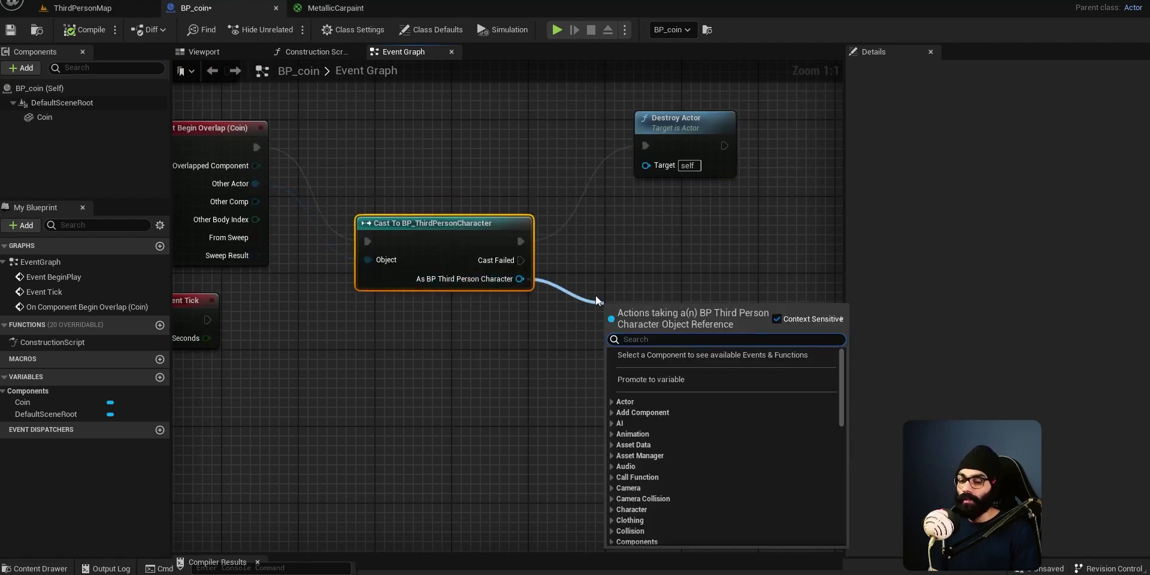
{"action": "type", "text": "get character "}
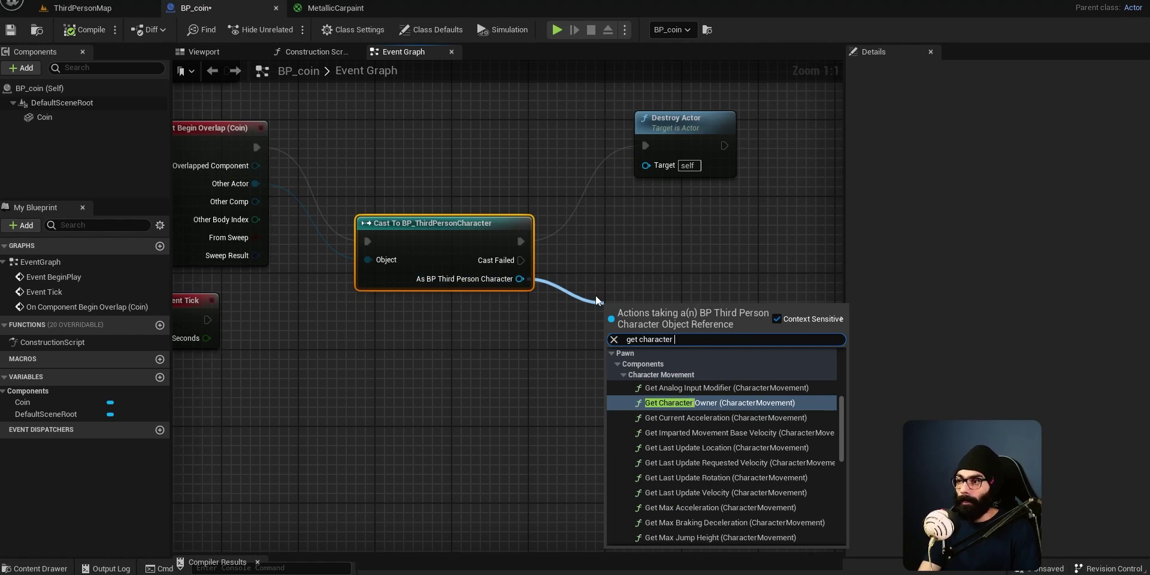
{"action": "type", "text": "movement"}
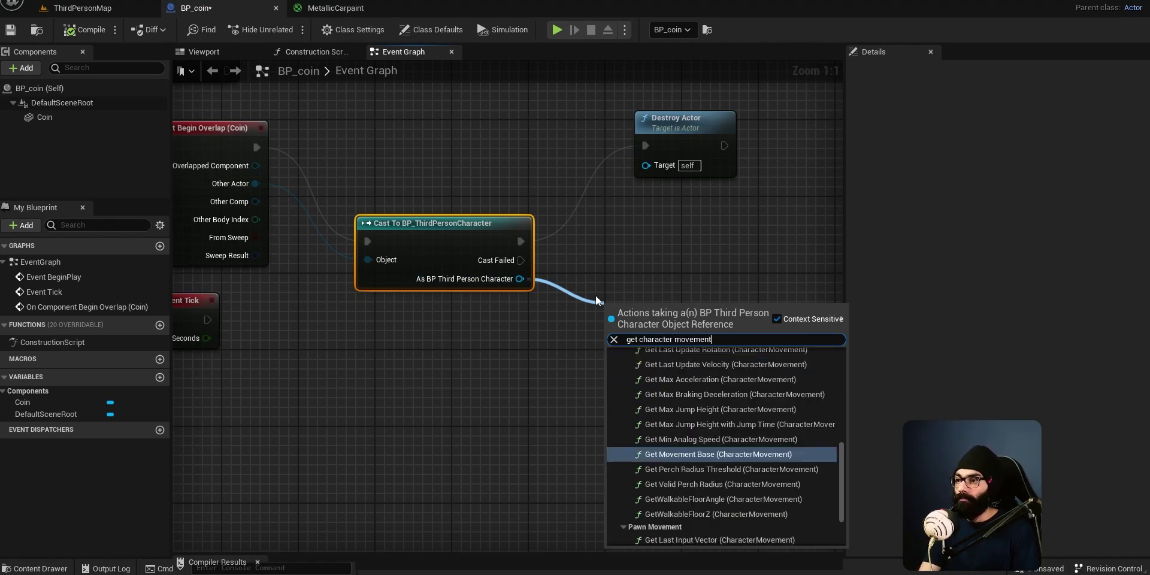
{"action": "key", "text": "Return"}
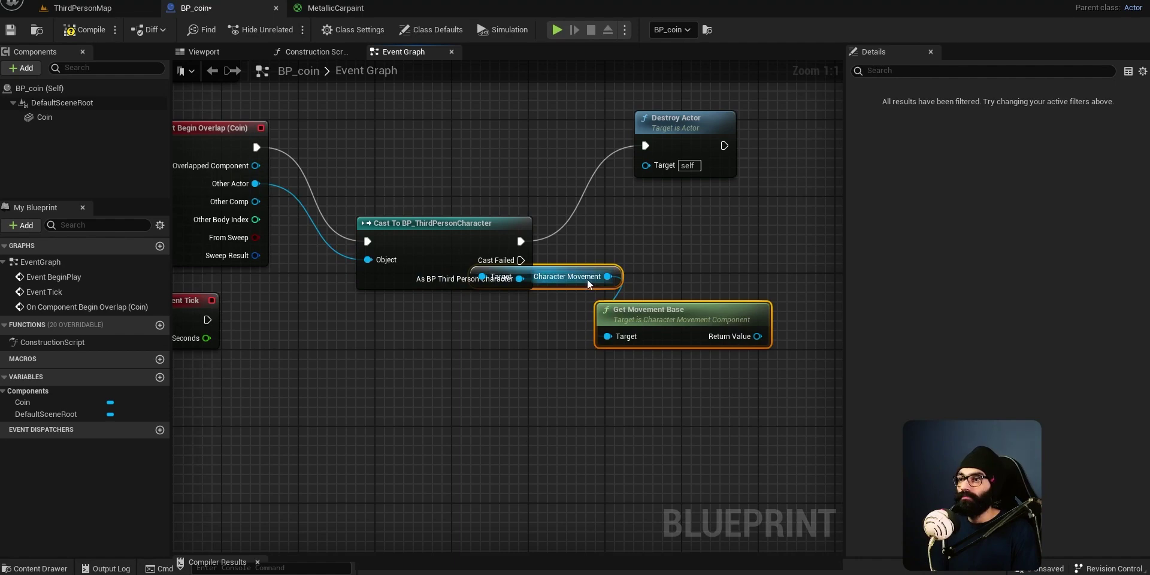
{"action": "left_click_drag", "start_coordinate": [644, 309], "coordinate": [711, 376]}
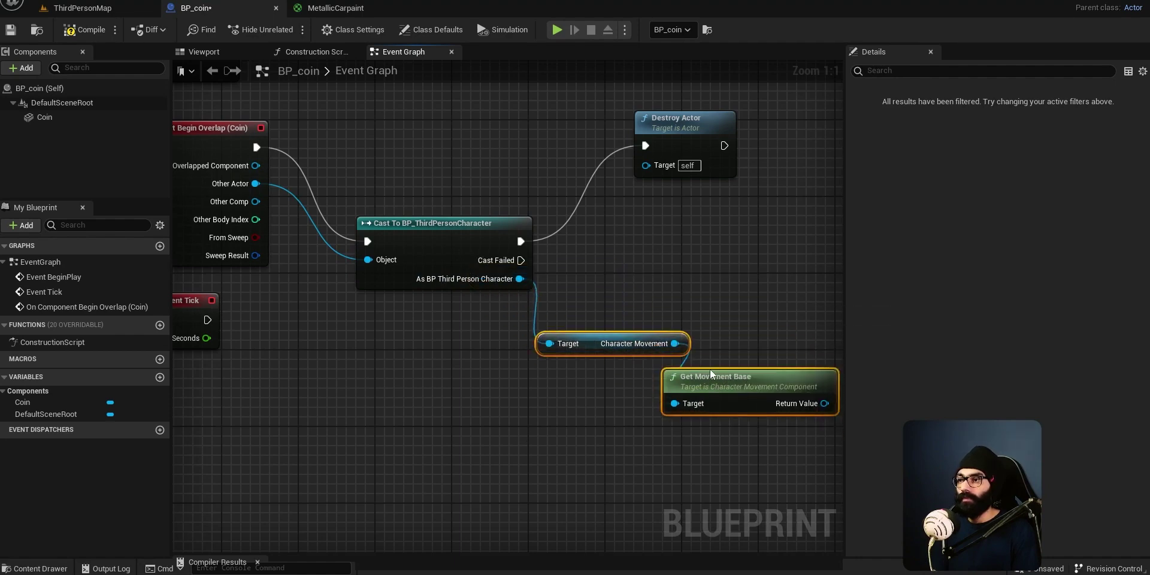
Delete the Get Movement Base node and move the Character Movement node further from the cast.
{"action": "right_click_drag", "start_coordinate": [638, 419], "coordinate": [514, 401]}
{"action": "left_click_drag", "start_coordinate": [476, 329], "coordinate": [503, 328]}
{"action": "left_click", "coordinate": [618, 354]}
{"action": "key", "text": "Delete"}
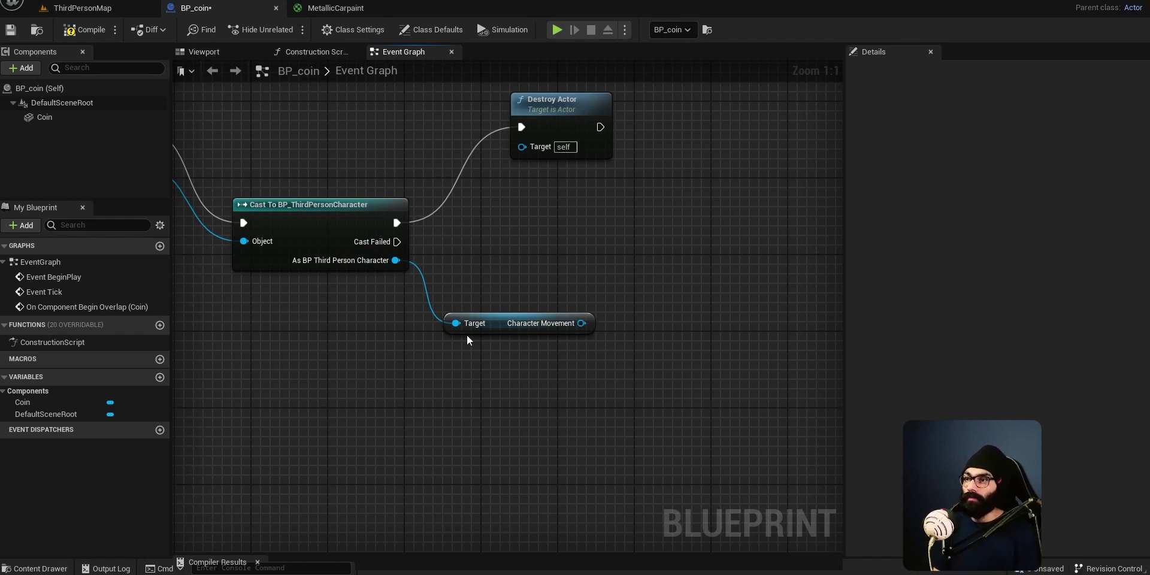
{"action": "left_click_drag", "start_coordinate": [503, 324], "coordinate": [532, 323]}
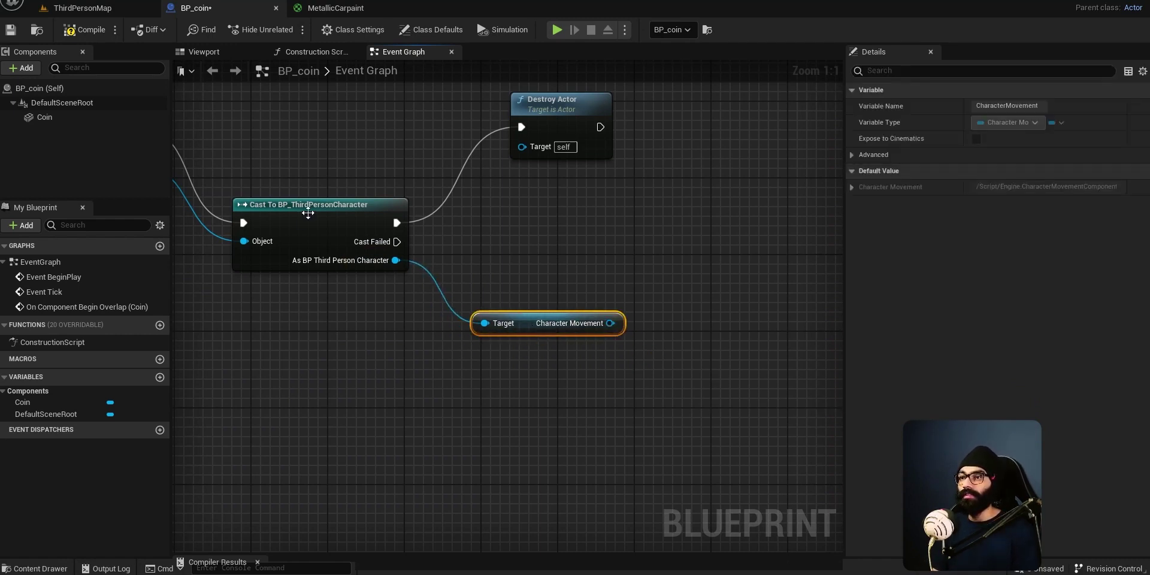
Add a Set Max Walk Speed node from the Character Movement output and place it higher in the graph.
{"action": "right_click_drag", "start_coordinate": [557, 329], "coordinate": [505, 378]}
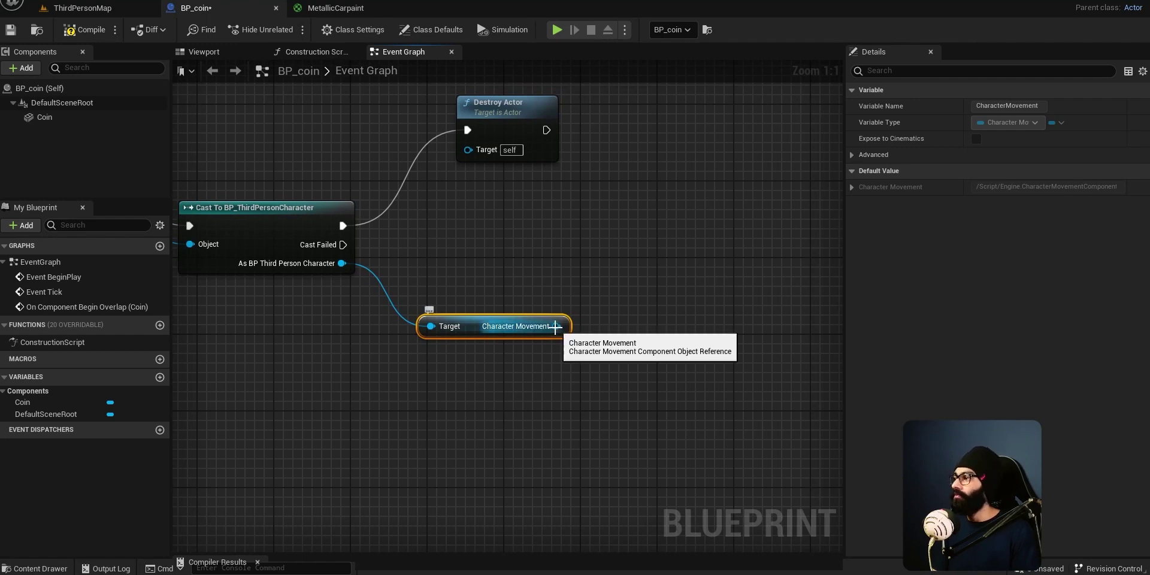
{"action": "left_click_drag", "start_coordinate": [556, 326], "coordinate": [630, 309]}
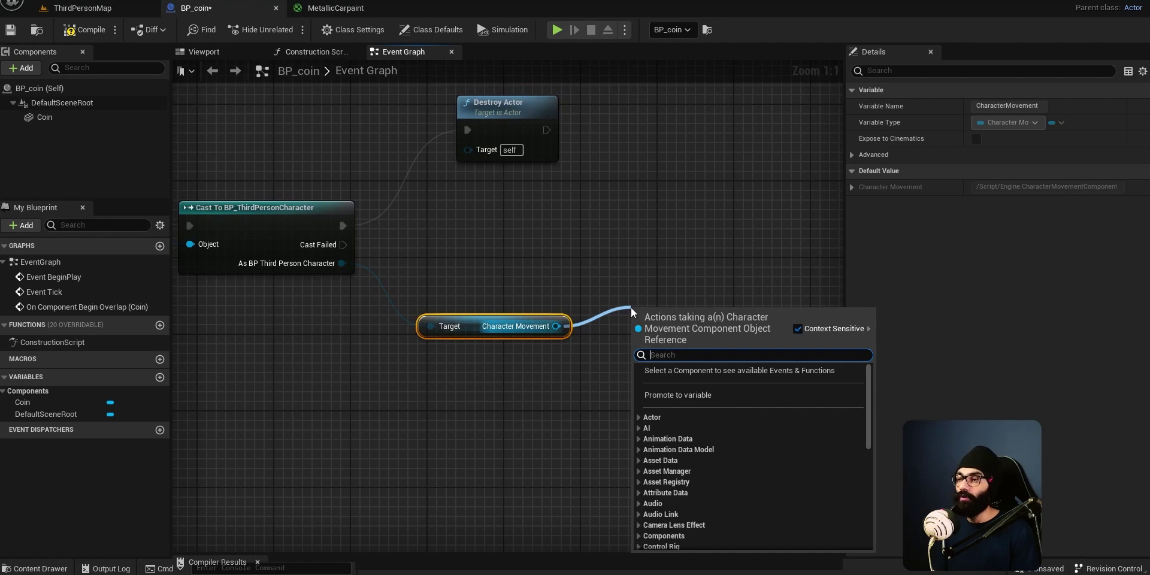
{"action": "type", "text": "se"}
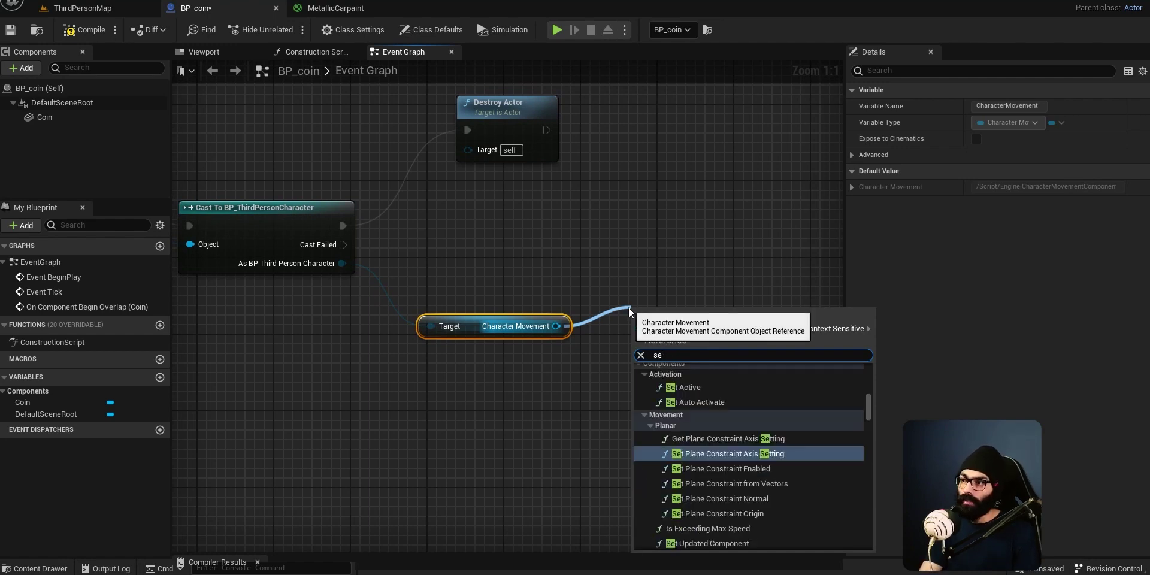
{"action": "type", "text": "t"}
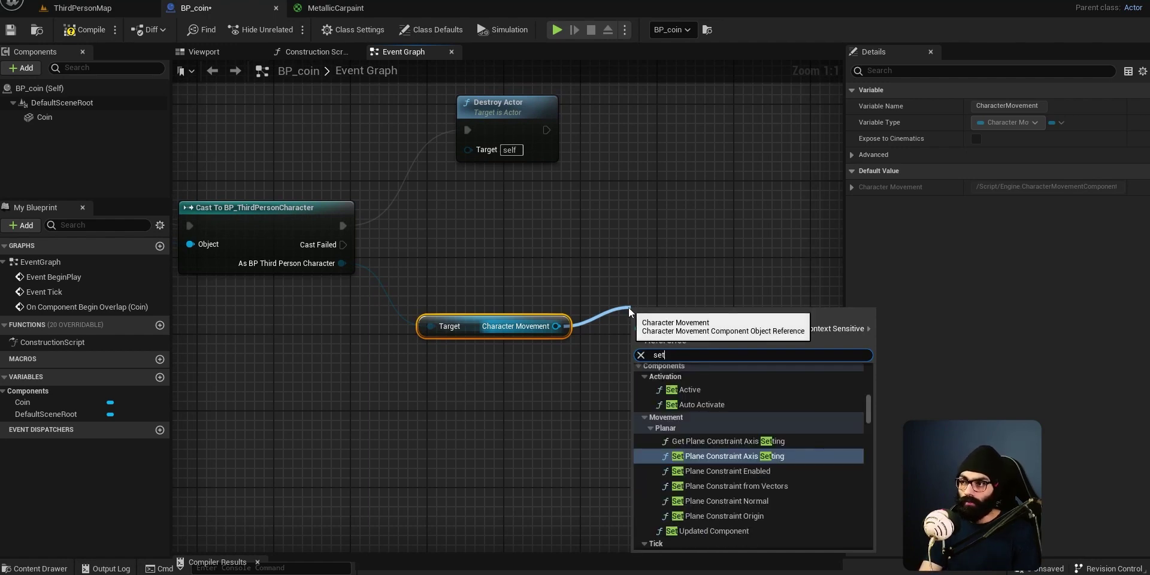
{"action": "type", "text": " walk speed"}
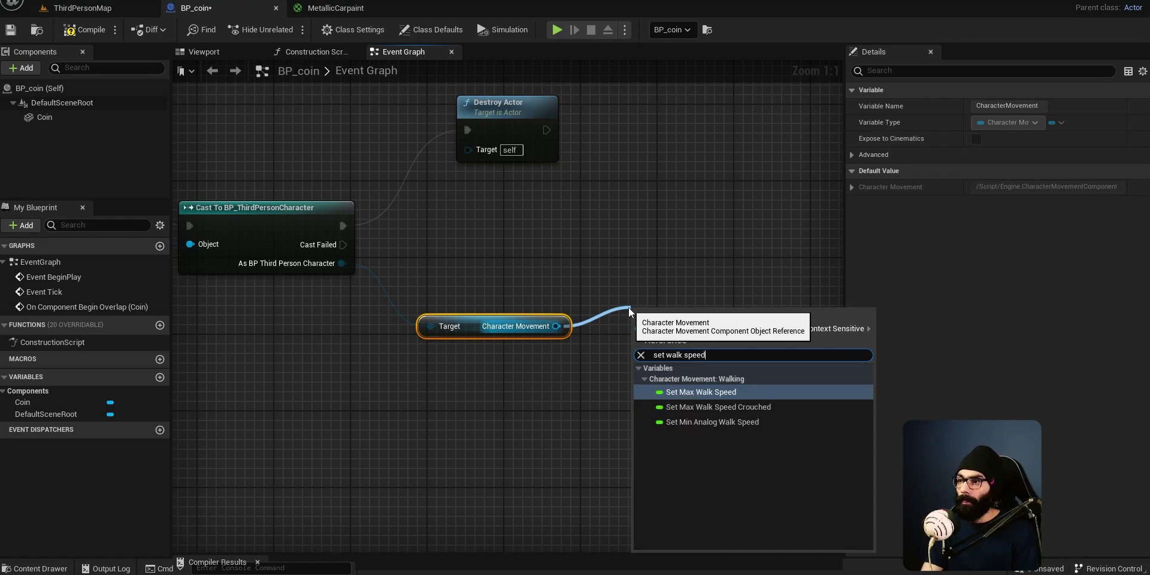
{"action": "left_click", "coordinate": [696, 393]}
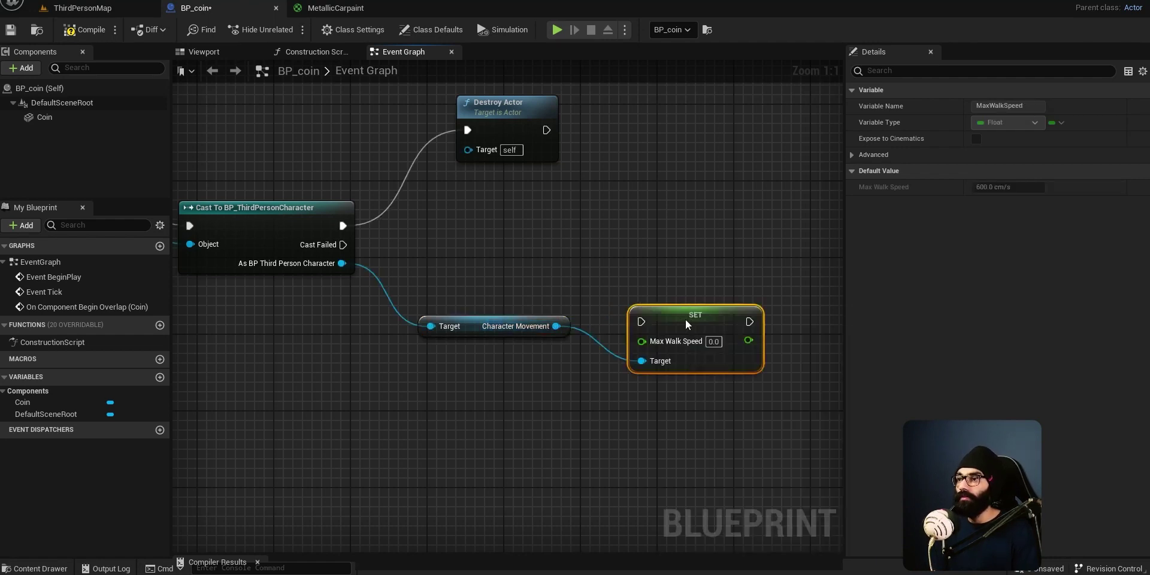
{"action": "left_click_drag", "start_coordinate": [684, 315], "coordinate": [684, 239]}
Add a Get Max Walk Speed node from the Character Movement output below the SET node, and space the two apart.
{"action": "left_click_drag", "start_coordinate": [556, 326], "coordinate": [594, 380]}
{"action": "type", "text": "get max"}
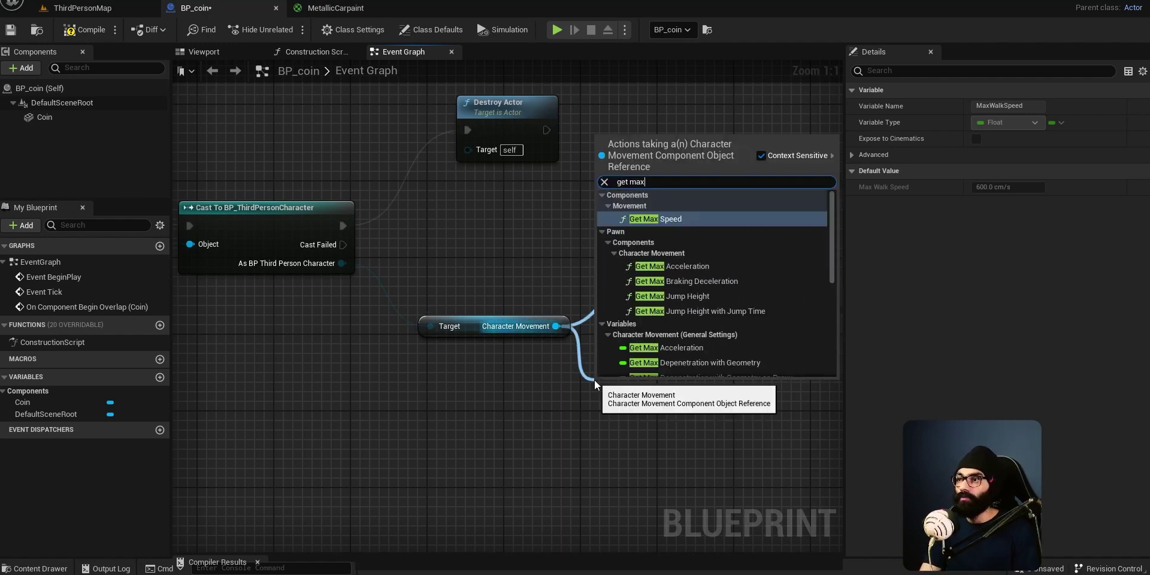
{"action": "type", "text": " walk"}
{"action": "key", "text": "Return"}
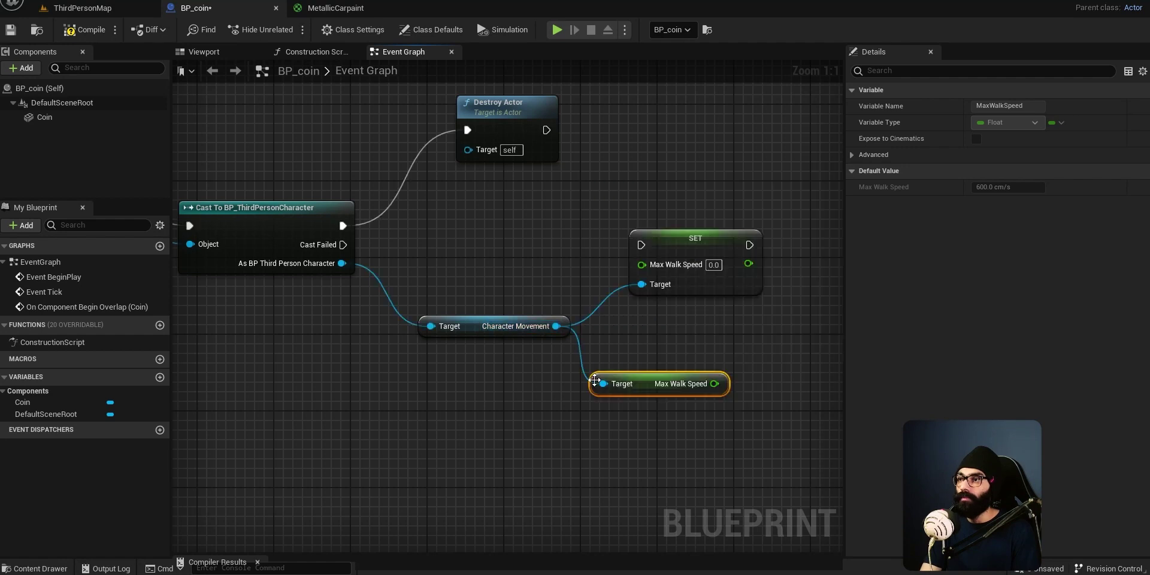
{"action": "right_click_drag", "start_coordinate": [503, 384], "coordinate": [401, 384]}
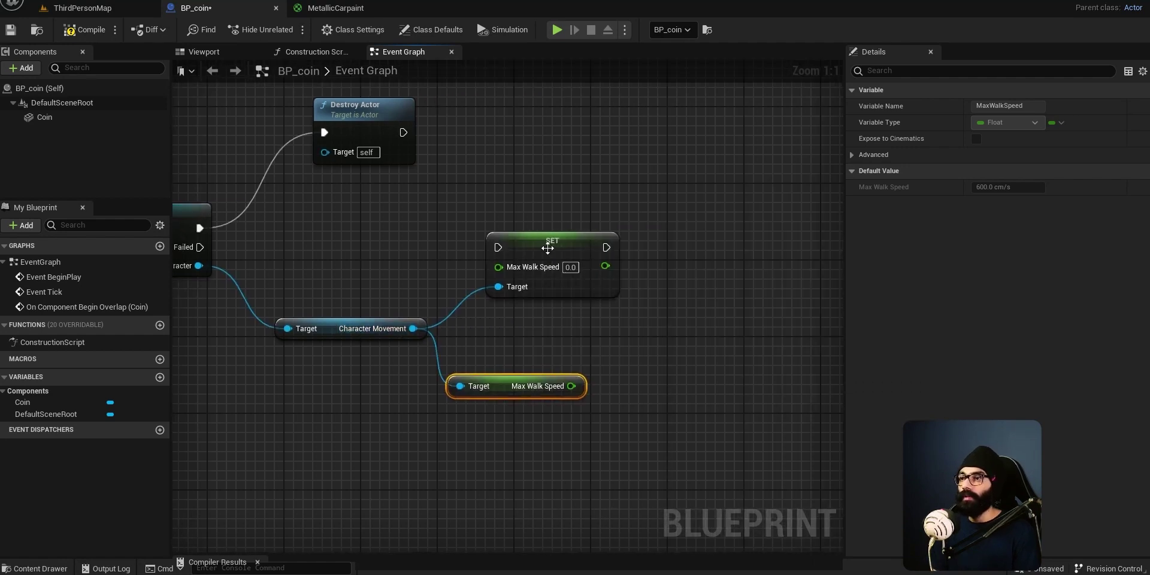
{"action": "left_click_drag", "start_coordinate": [547, 246], "coordinate": [653, 245]}
{"action": "left_click_drag", "start_coordinate": [509, 390], "coordinate": [509, 409]}
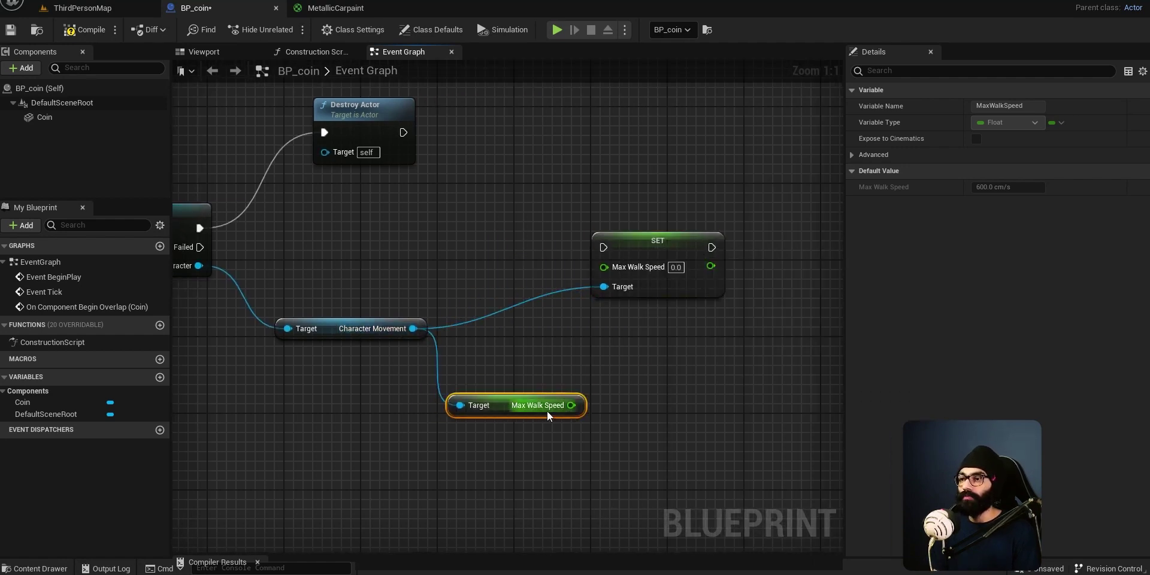
Add an Add node from the Max Walk Speed getter and connect its result to the SET node's Max Walk Speed input.
{"action": "right_click_drag", "start_coordinate": [405, 412], "coordinate": [439, 406]}
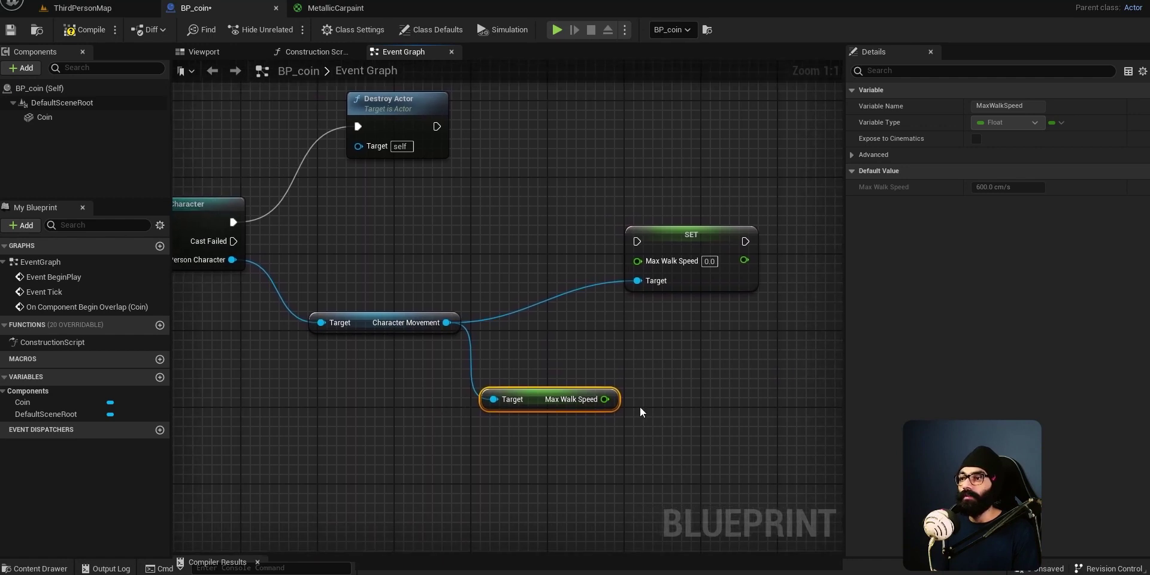
{"action": "left_click_drag", "start_coordinate": [604, 400], "coordinate": [688, 391]}
{"action": "type", "text": "+"}
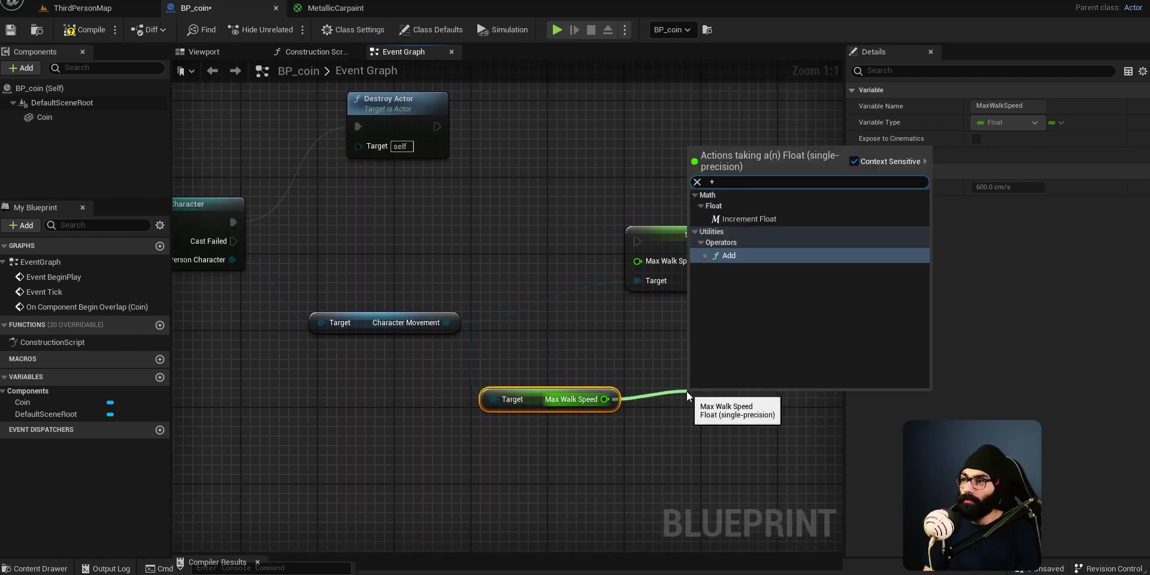
{"action": "left_click", "coordinate": [725, 258]}
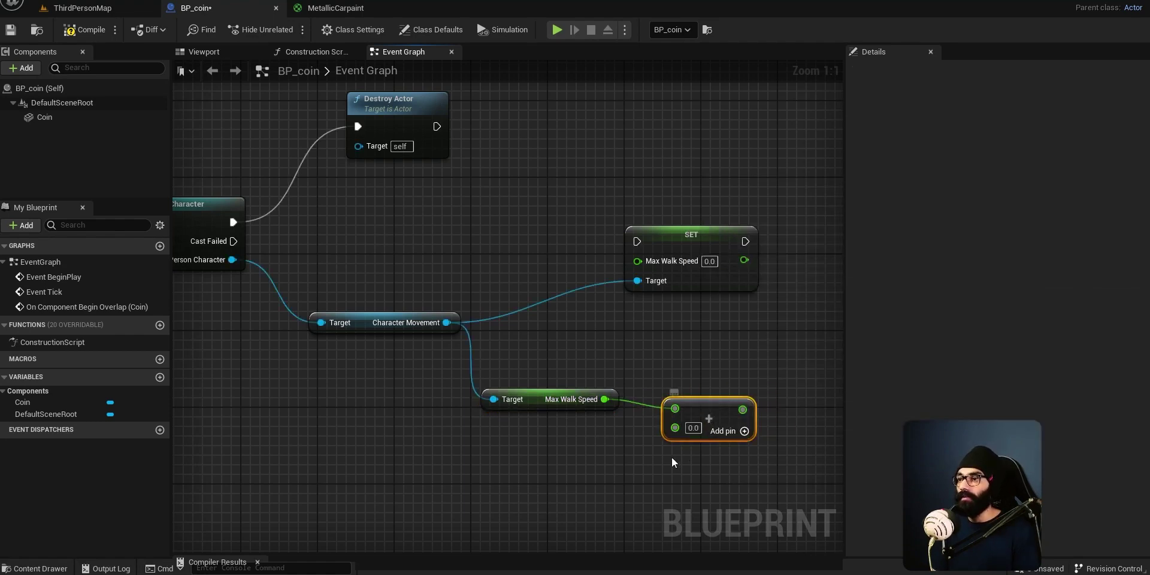
{"action": "left_click_drag", "start_coordinate": [713, 296], "coordinate": [751, 286]}
{"action": "left_click_drag", "start_coordinate": [743, 409], "coordinate": [675, 250]}
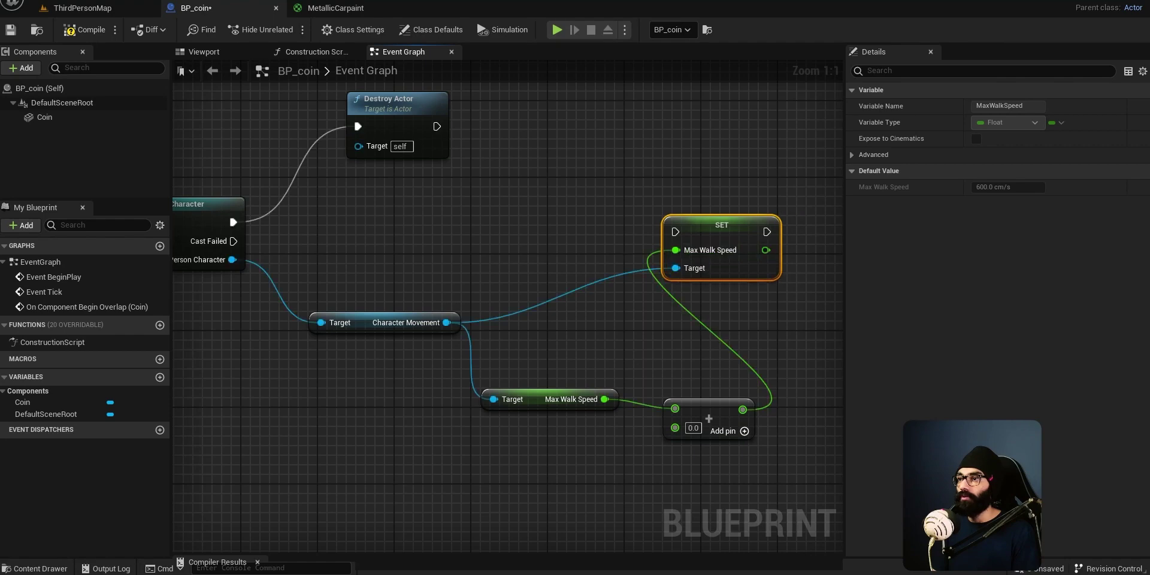
{"action": "right_click_drag", "start_coordinate": [623, 355], "coordinate": [611, 389]}
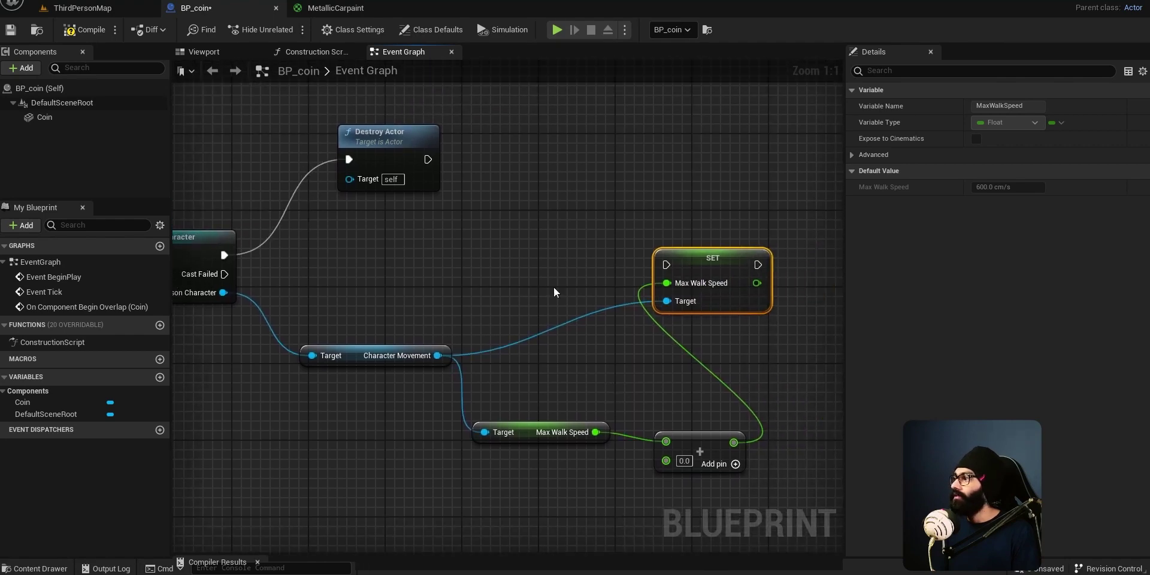
Connect the Destroy Actor node's execution output to the execution input of the Max Walk Speed SET node.
{"action": "left_click_drag", "start_coordinate": [429, 159], "coordinate": [666, 266]}
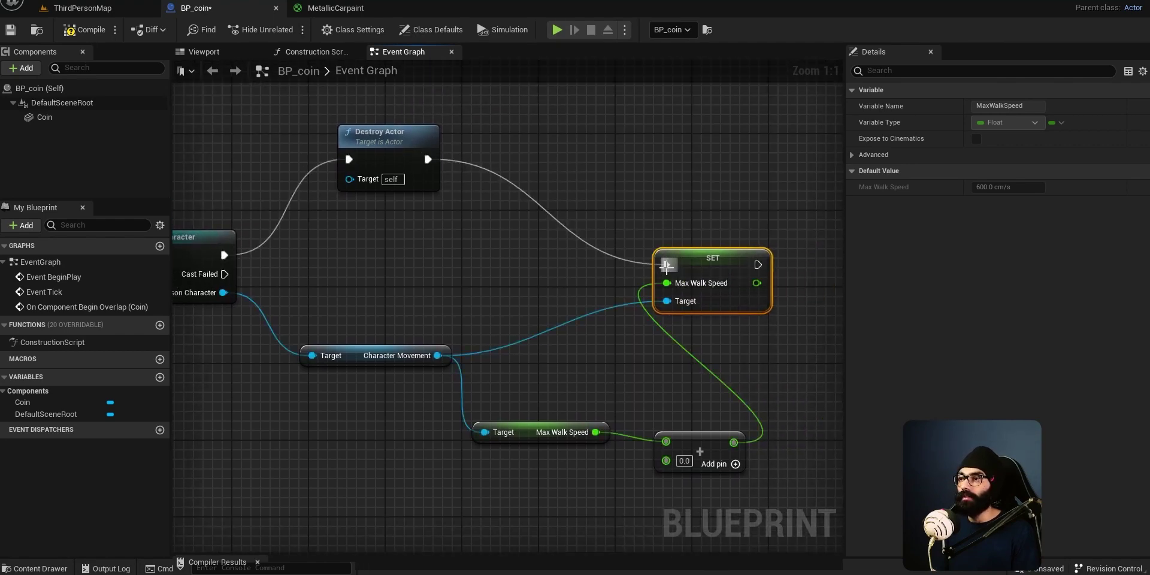
{"action": "scroll", "coordinate": [642, 351], "scroll_direction": "down", "scroll_amount": 2}
{"action": "right_click_drag", "start_coordinate": [631, 367], "coordinate": [660, 280]}
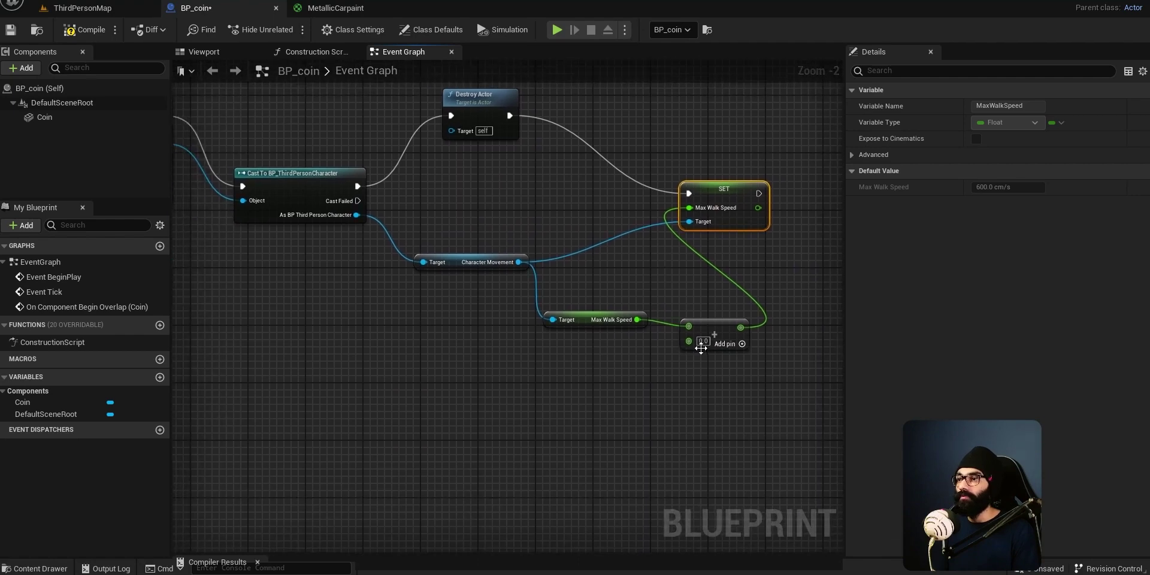
{"action": "scroll", "coordinate": [701, 348], "scroll_direction": "up", "scroll_amount": 3}
{"action": "scroll", "coordinate": [693, 364], "scroll_direction": "down", "scroll_amount": 2}
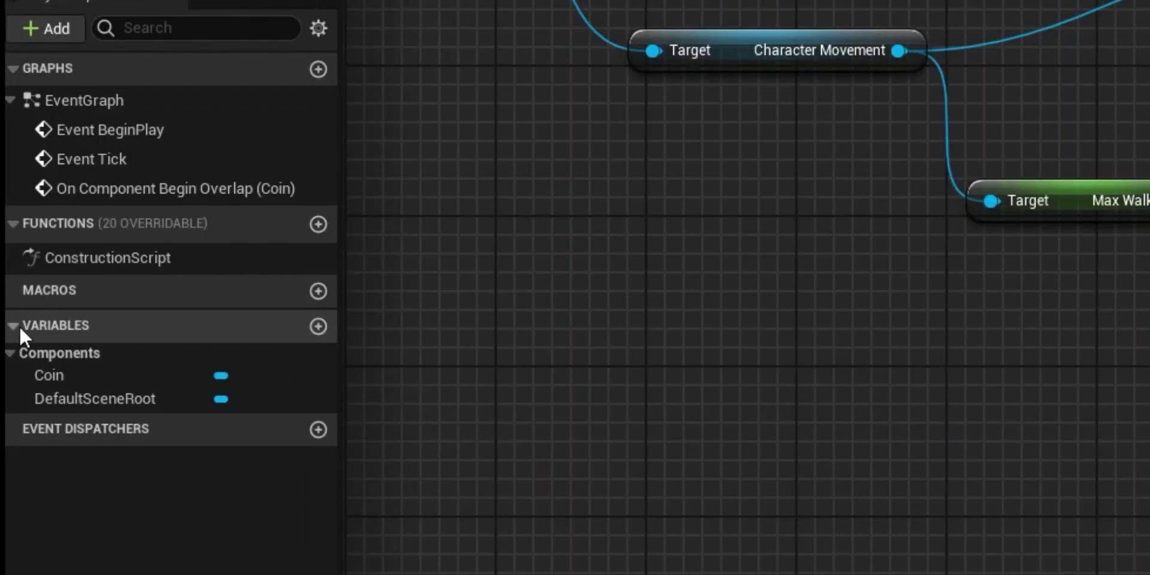
Create a new Blueprint variable named CoinIncreaseSpeed.
{"action": "key", "text": "alt+Tab"}
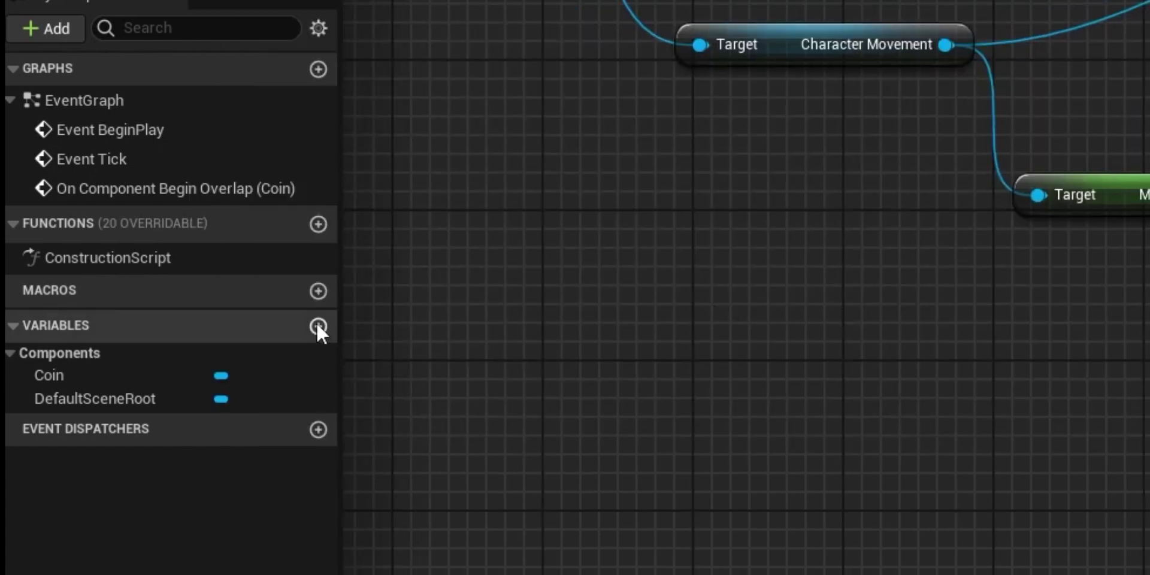
{"action": "left_click", "coordinate": [317, 326]}
{"action": "type", "text": "IncreaseSpeed"}
{"action": "key", "text": "Home"}
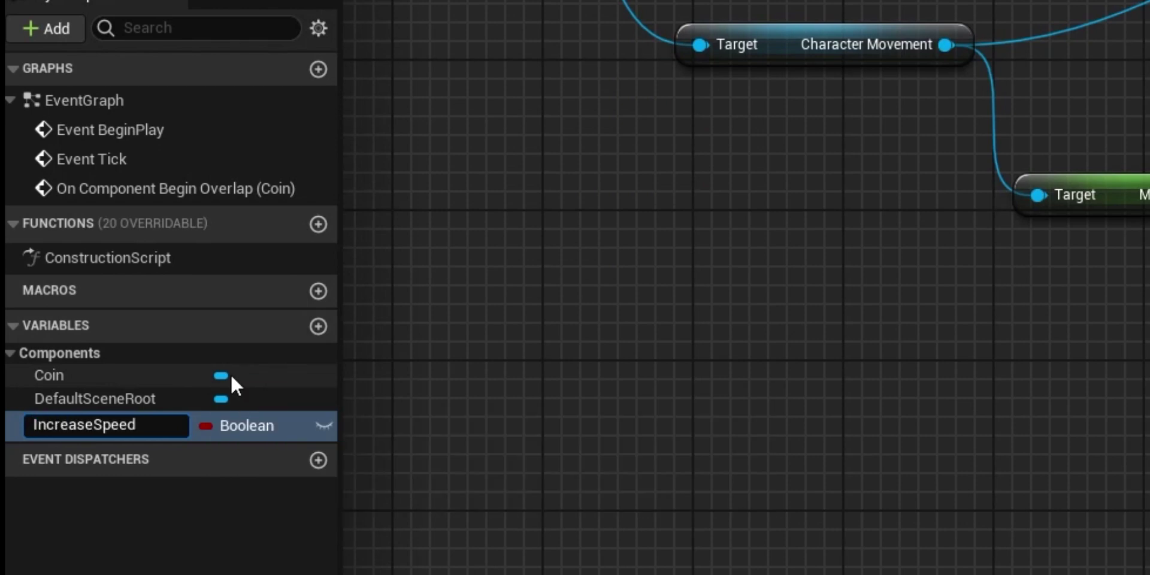
{"action": "type", "text": "Coin"}
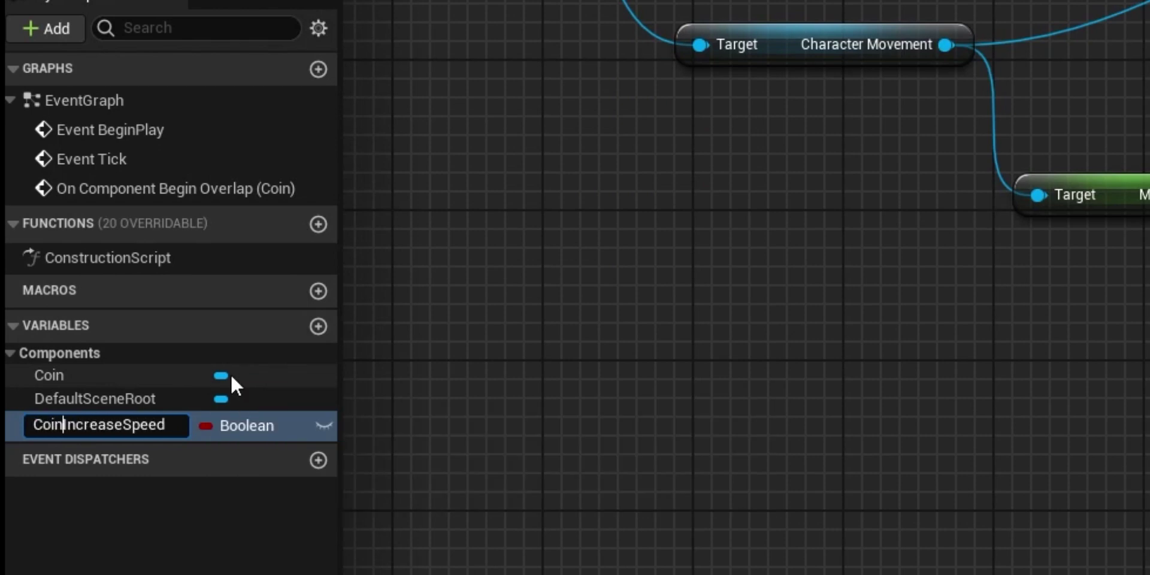
{"action": "key", "text": "Return"}
Try placing a getter and a setter node for CoinIncreaseSpeed below the Max Walk Speed getter, and delete both.
{"action": "right_click_drag", "start_coordinate": [1052, 392], "coordinate": [933, 406]}
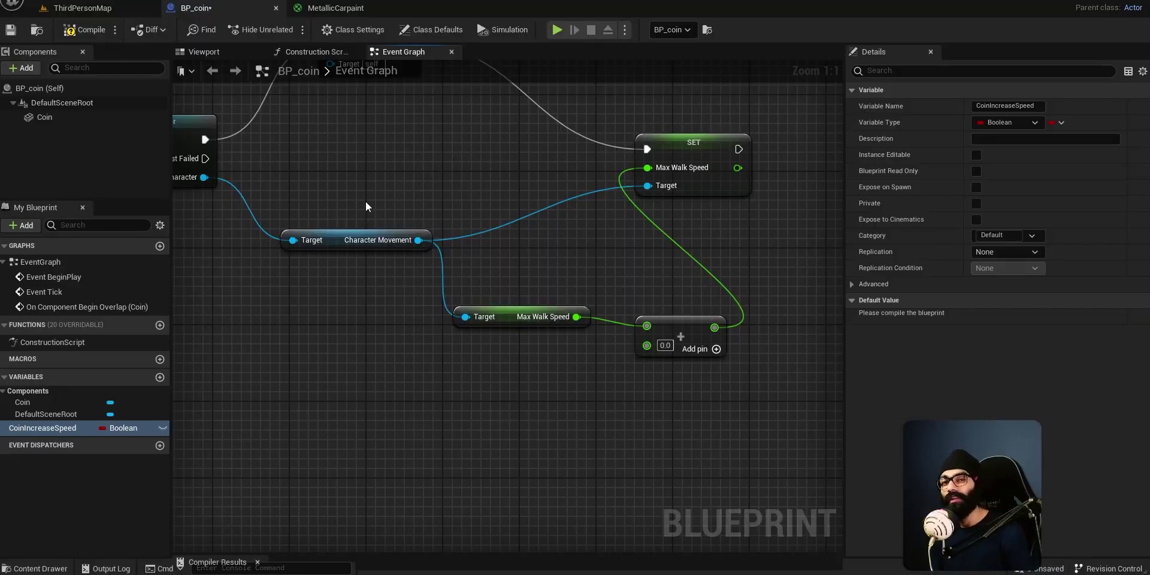
{"action": "left_click_drag", "start_coordinate": [29, 429], "coordinate": [462, 385]}
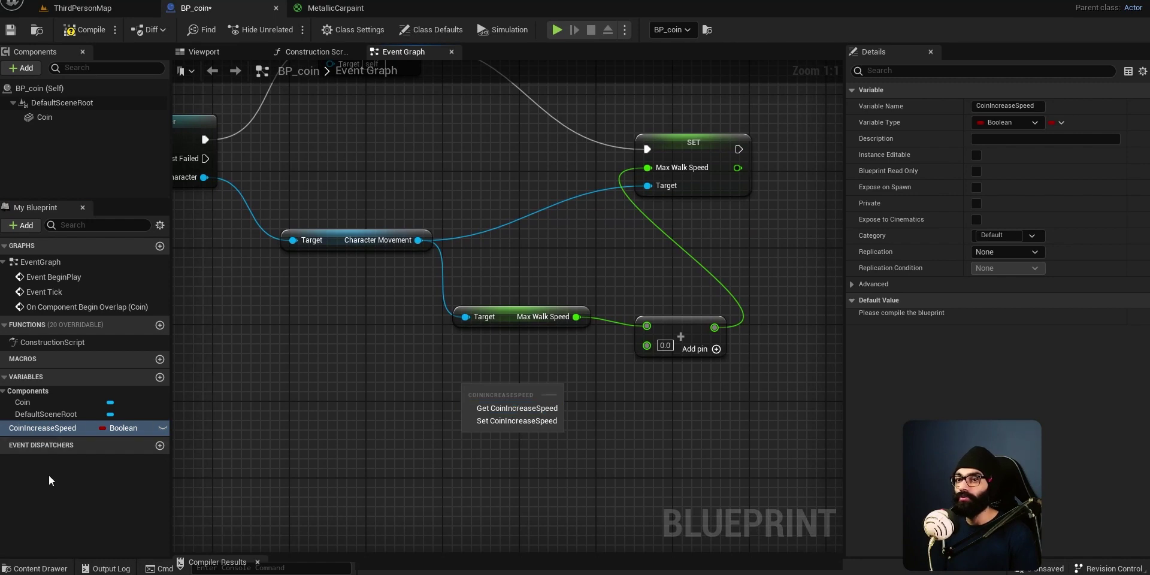
{"action": "left_click_drag", "start_coordinate": [53, 427], "coordinate": [365, 421]}
{"action": "left_click_drag", "start_coordinate": [451, 399], "coordinate": [451, 398], "text": "ctrl"}
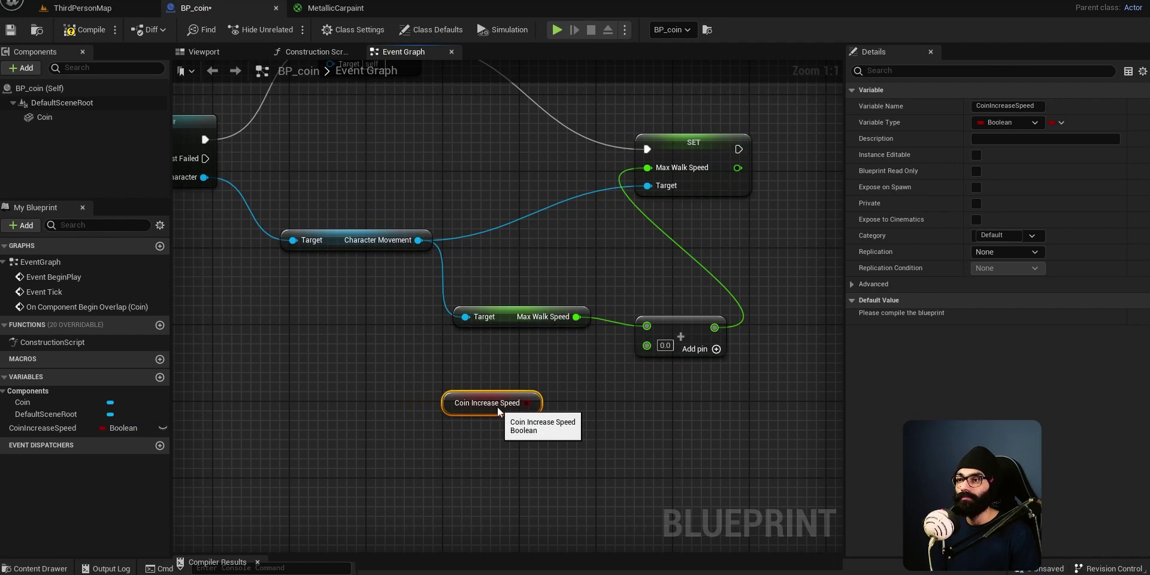
{"action": "key", "text": "Delete"}
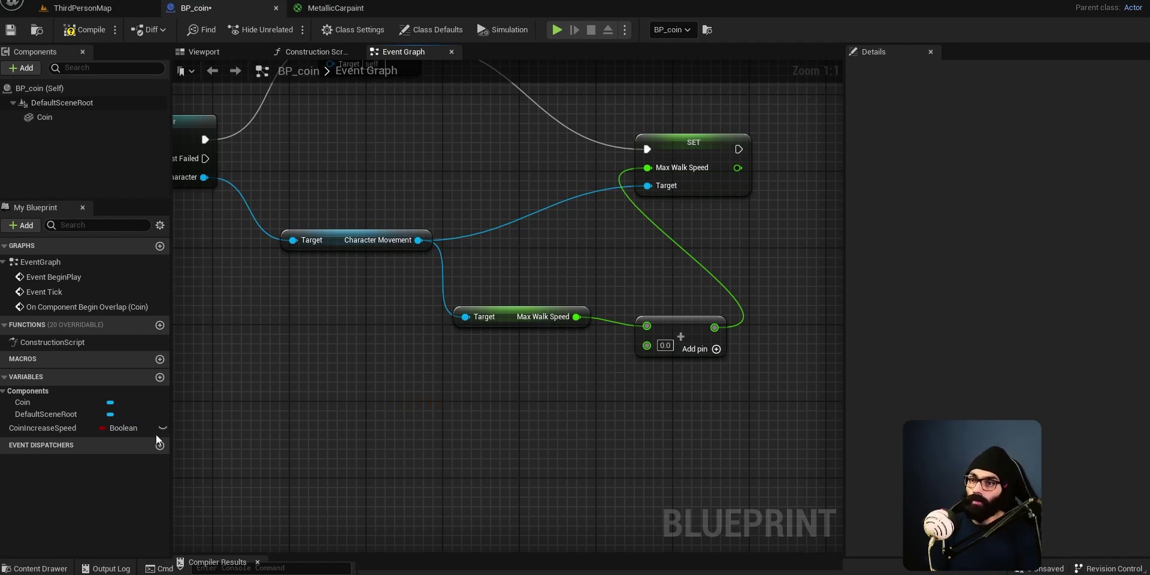
{"action": "left_click_drag", "start_coordinate": [51, 427], "coordinate": [508, 409], "text": "alt"}
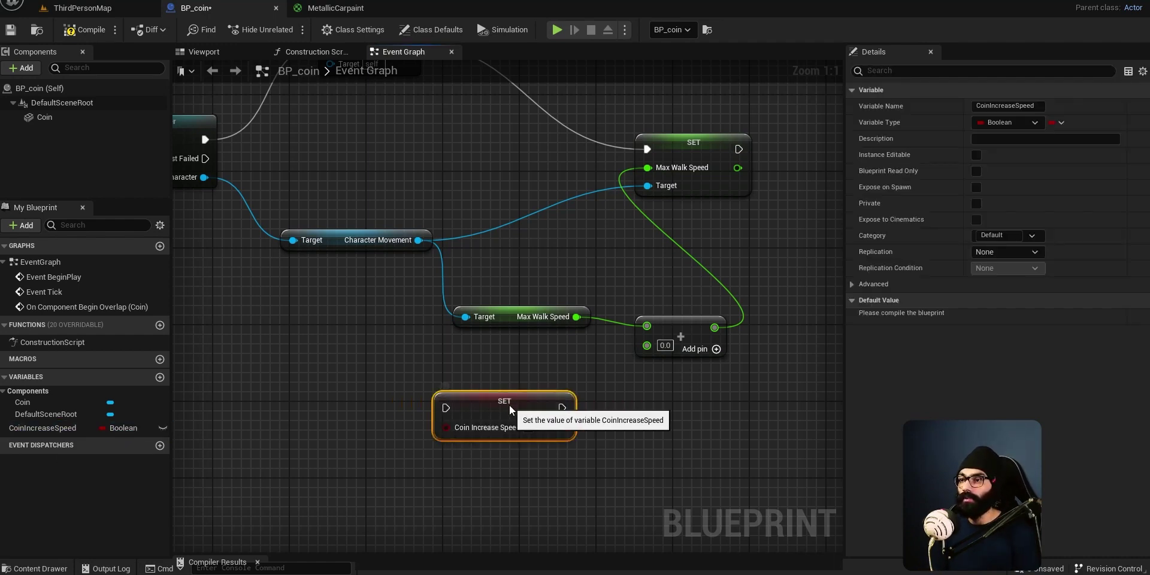
{"action": "key", "text": "Delete"}
Add a Get CoinIncreaseSpeed node below the Max Walk Speed getter and connect it to the Add node's second input.
{"action": "left_click_drag", "start_coordinate": [36, 425], "coordinate": [493, 383]}
{"action": "left_click", "coordinate": [540, 408]}
{"action": "left_click_drag", "start_coordinate": [575, 393], "coordinate": [647, 344]}
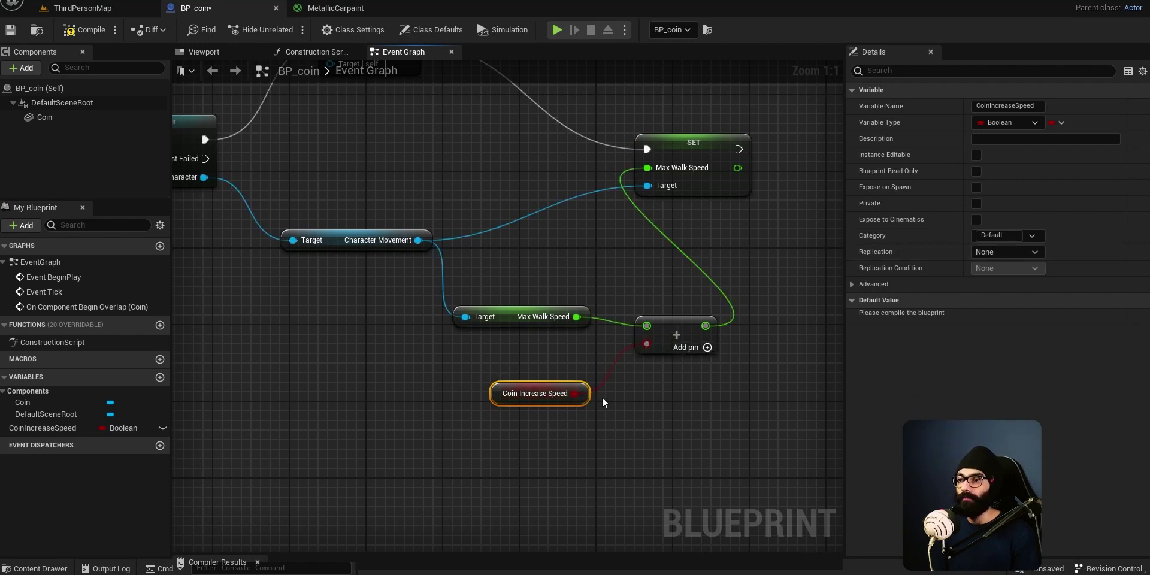
Change the CoinIncreaseSpeed variable's type to Float, accept the type change, and close the Find in Blueprints window.
{"action": "left_click", "coordinate": [118, 428]}
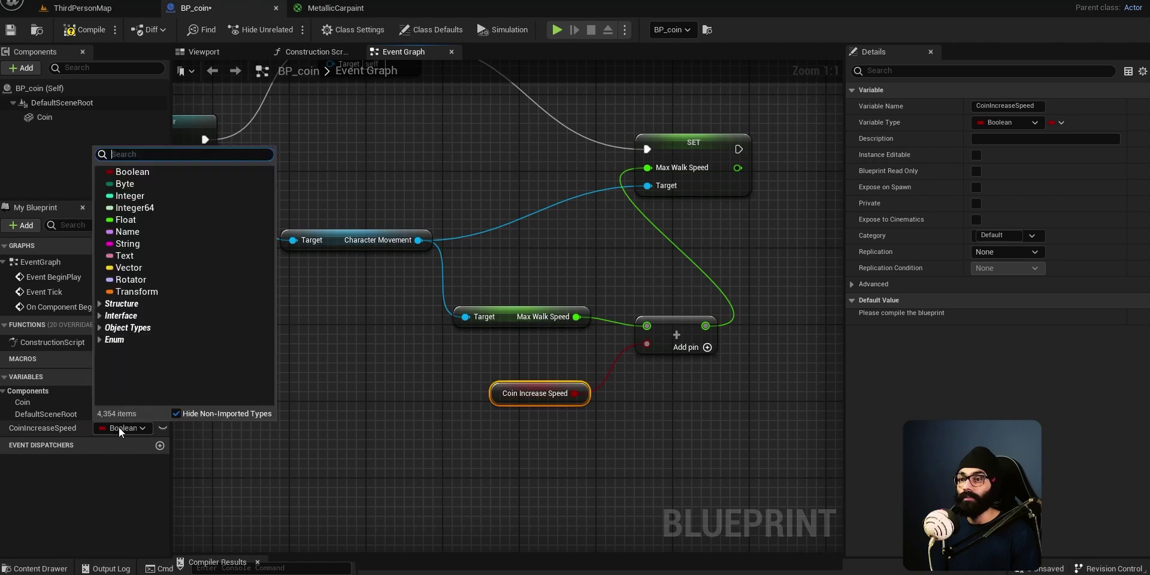
{"action": "left_click", "coordinate": [136, 220]}
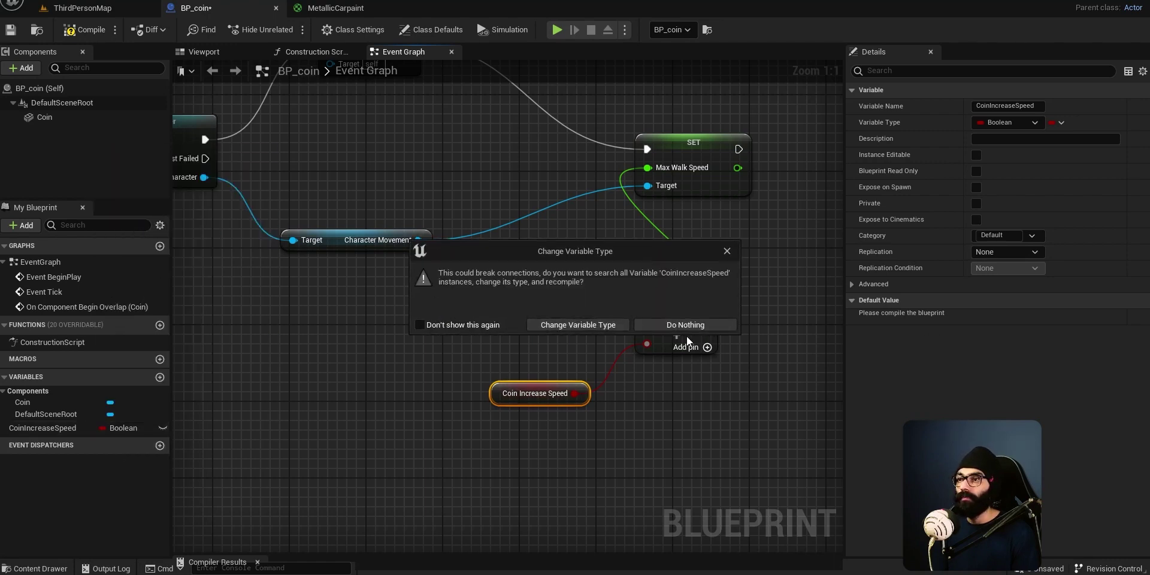
{"action": "left_click", "coordinate": [577, 325]}
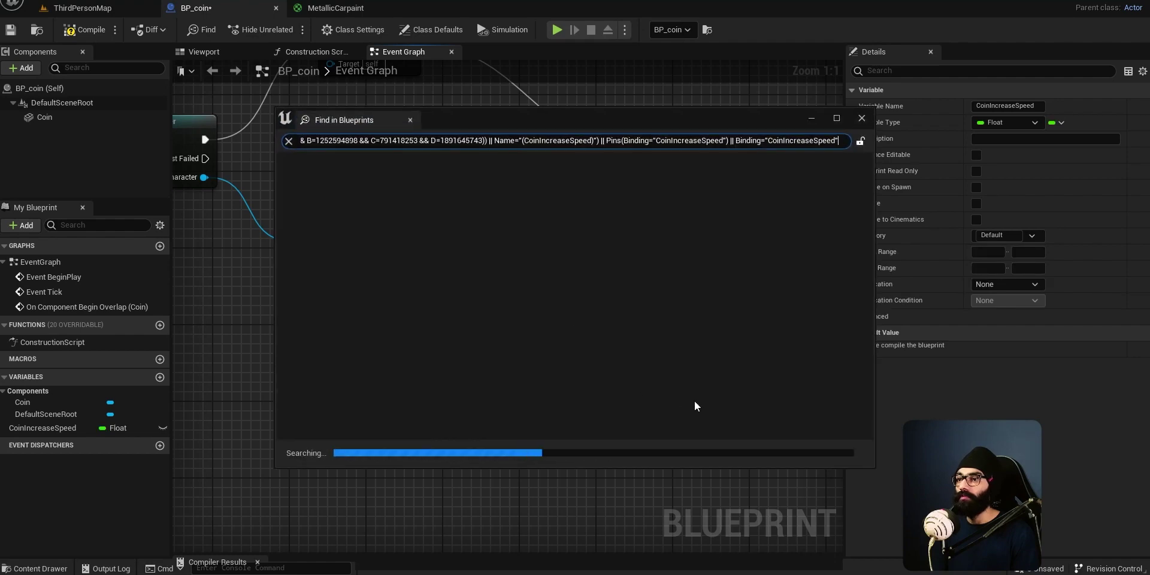
{"action": "left_click", "coordinate": [863, 119]}
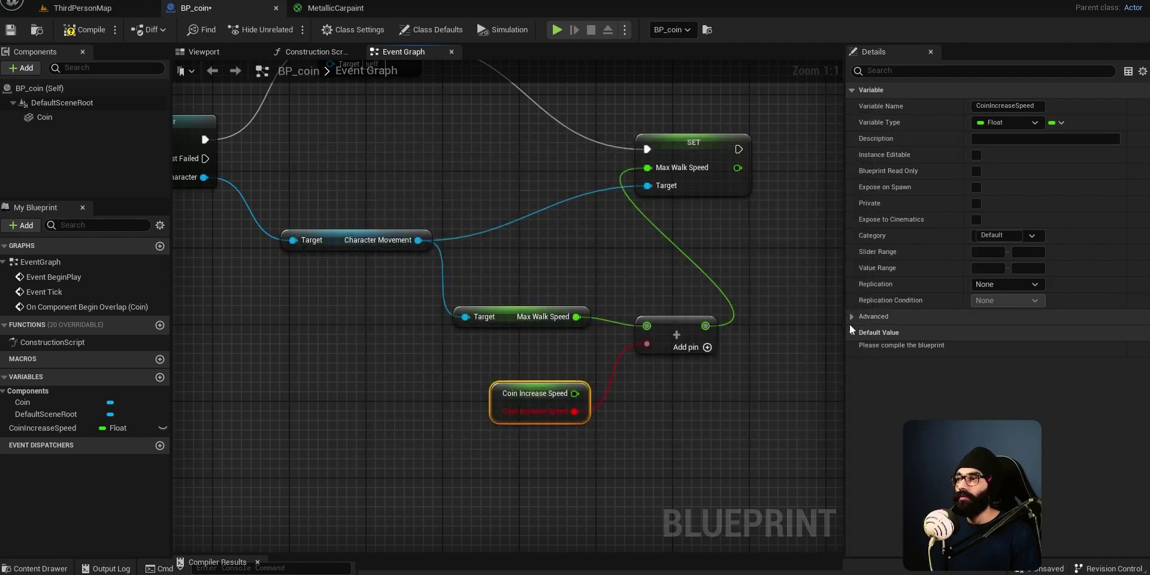
{"action": "left_click", "coordinate": [582, 468]}
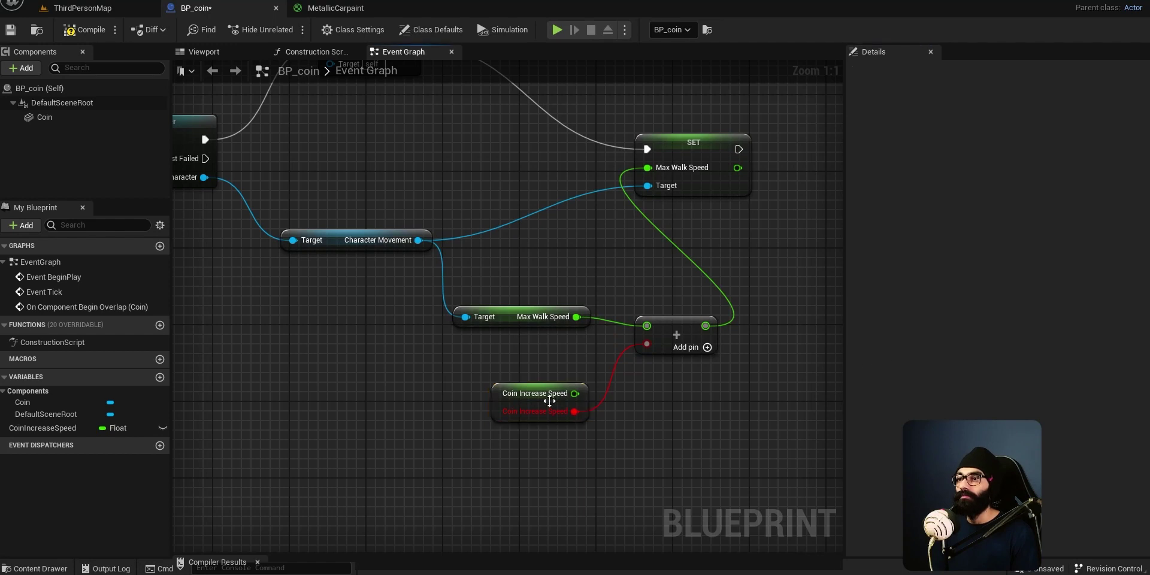
Replace the outdated CoinIncreaseSpeed getter with a new one connected to the Add node's second input, and compile the Blueprint.
{"action": "left_click", "coordinate": [537, 397]}
{"action": "key", "text": "Delete"}
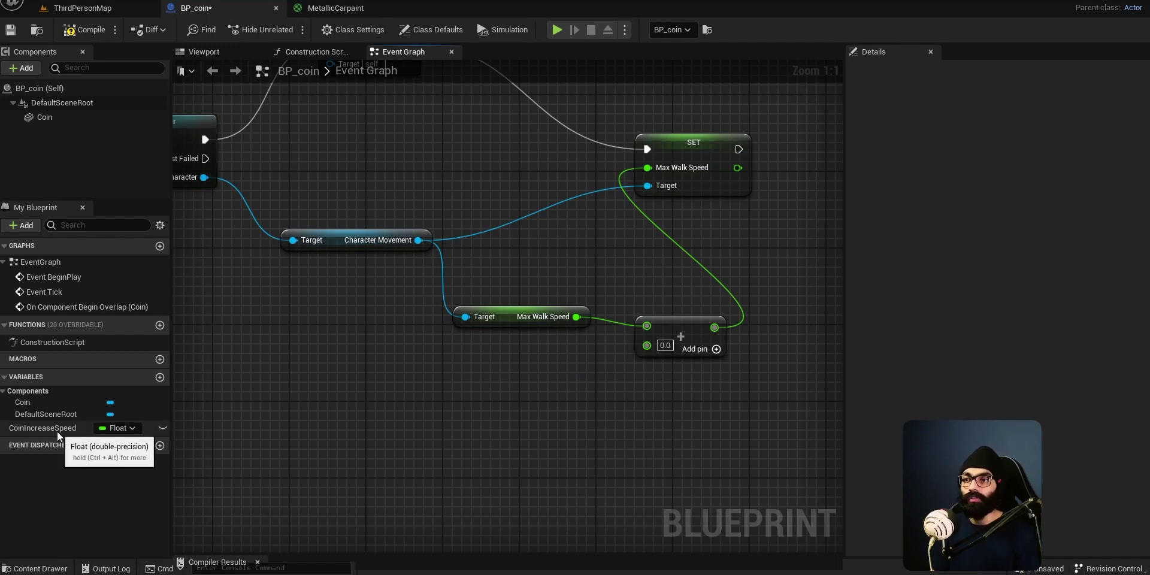
{"action": "left_click_drag", "start_coordinate": [163, 428], "coordinate": [494, 409]}
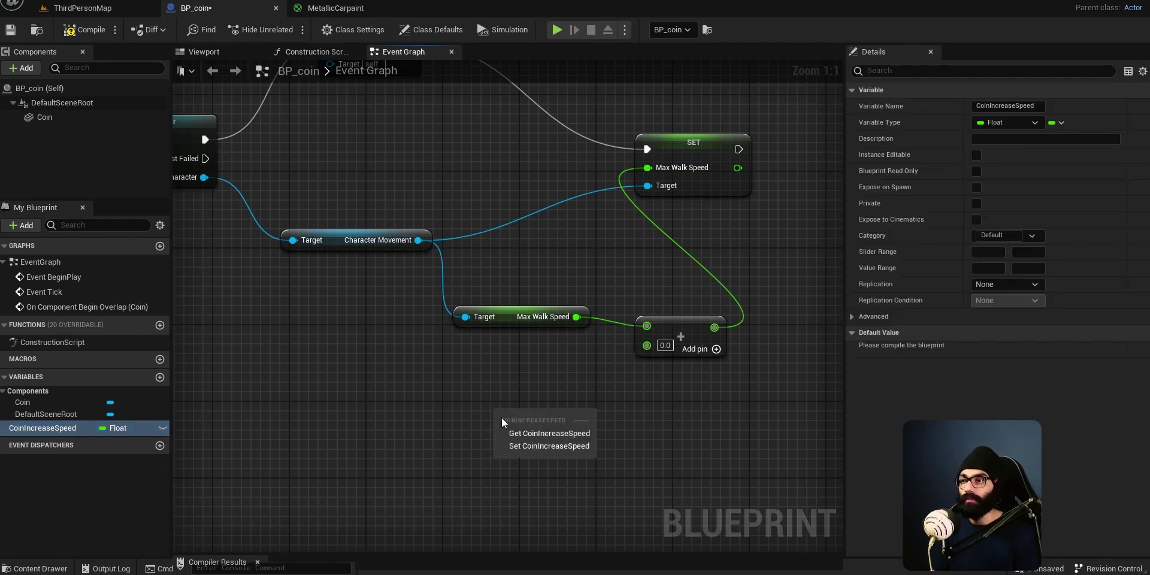
{"action": "left_click", "coordinate": [542, 434]}
{"action": "left_click", "coordinate": [91, 35]}
{"action": "left_click_drag", "start_coordinate": [573, 413], "coordinate": [648, 346]}
{"action": "left_click_drag", "start_coordinate": [574, 412], "coordinate": [555, 400]}
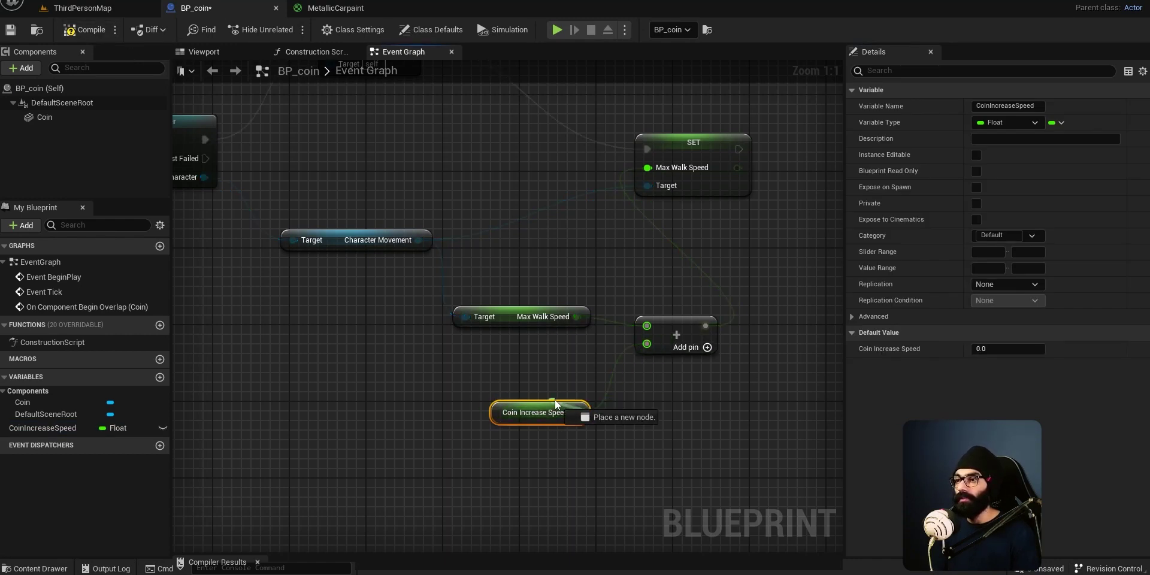
Set the default value of CoinIncreaseSpeed to 500 and save the BP_coin Blueprint.
{"action": "left_click", "coordinate": [563, 416]}
{"action": "left_click_drag", "start_coordinate": [992, 350], "coordinate": [986, 349]}
{"action": "left_click", "coordinate": [991, 349]}
{"action": "type", "text": "500"}
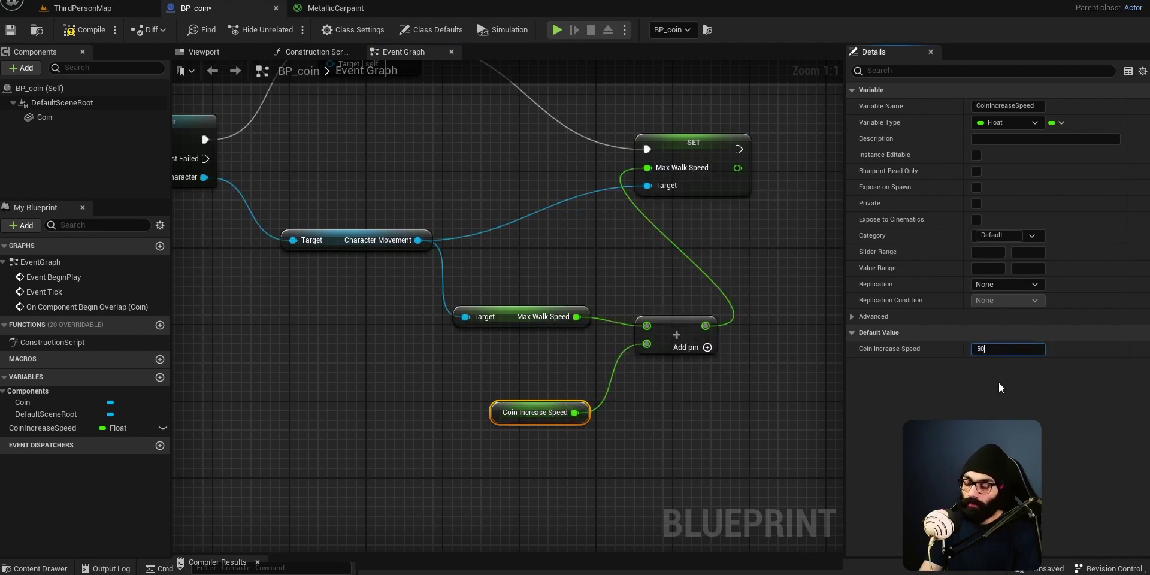
{"action": "key", "text": "Return"}
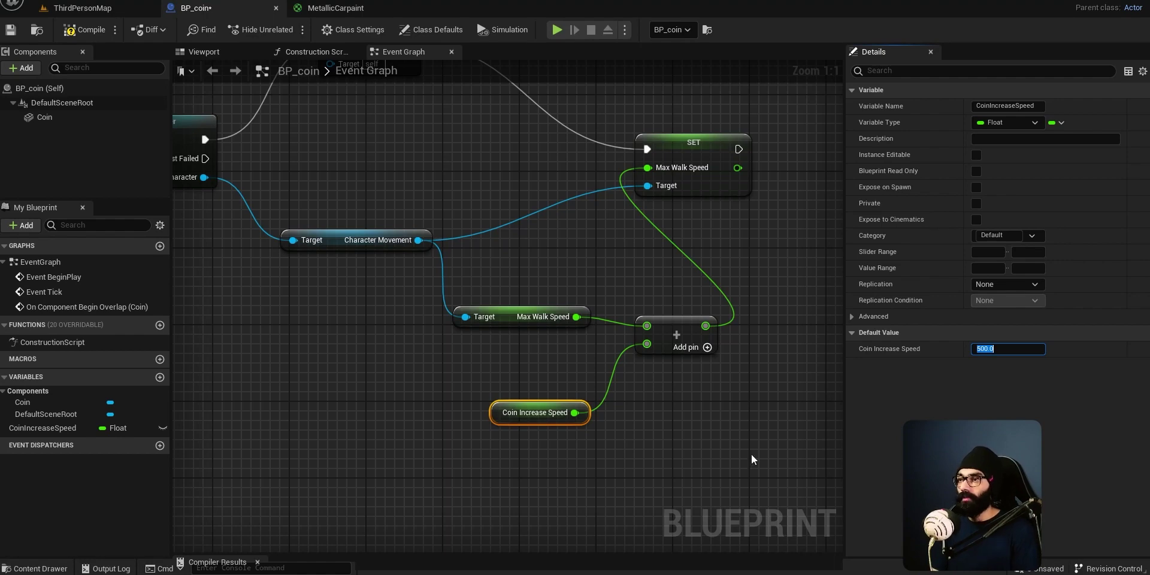
{"action": "scroll", "coordinate": [599, 318], "scroll_direction": "down", "scroll_amount": 2}
{"action": "scroll", "coordinate": [653, 332], "scroll_direction": "up", "scroll_amount": 1}
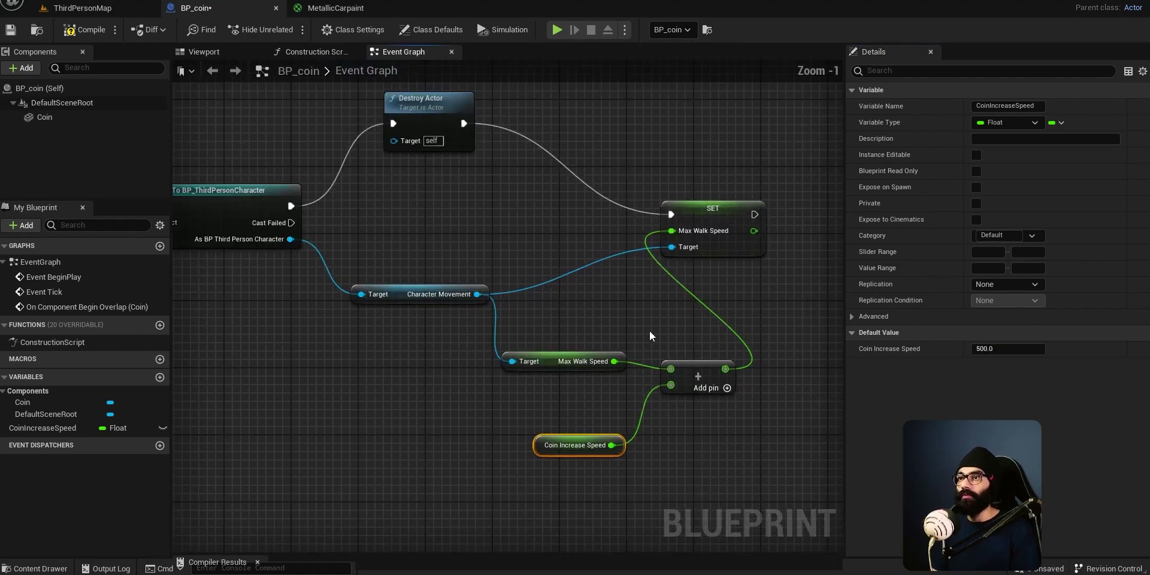
{"action": "key", "text": "ctrl+s"}
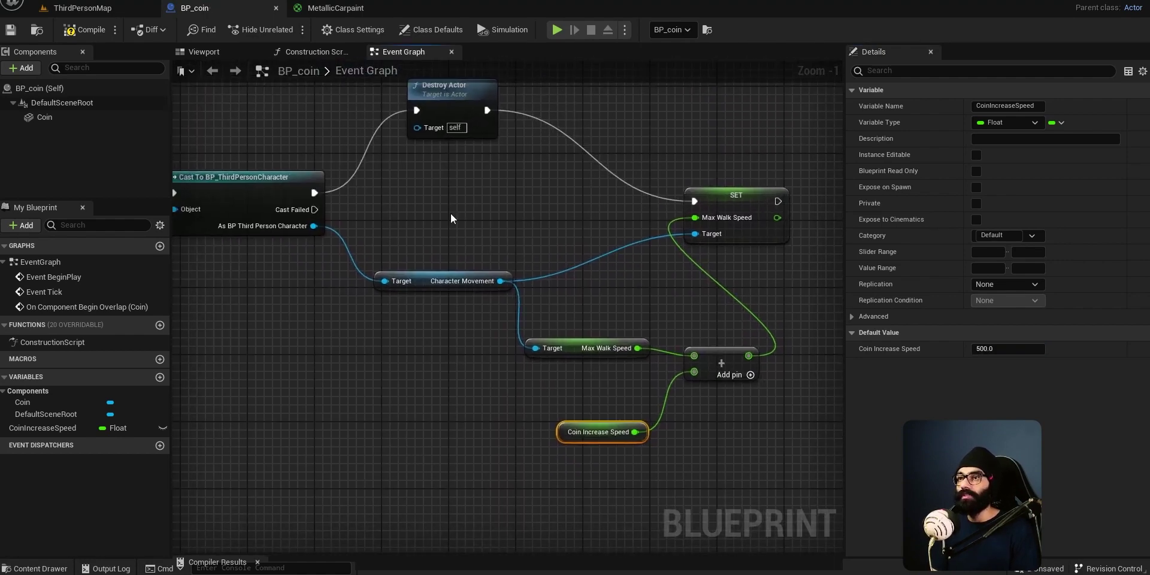
Play-test ThirdPersonMap by running the character through a coin and around the level to check the walk speed, and stop the session.
{"action": "left_click", "coordinate": [92, 12]}
{"action": "right_click_drag", "start_coordinate": [519, 312], "coordinate": [526, 343]}
{"action": "key", "text": "alt+p"}
{"action": "left_click", "coordinate": [526, 343]}
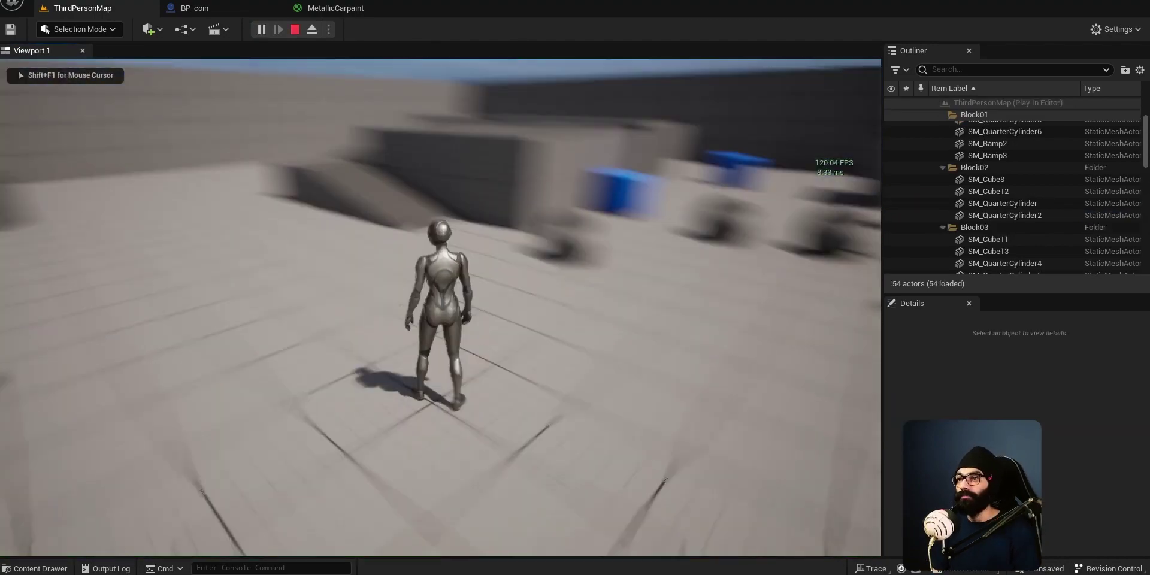
{"action": "key", "text": "w"}
{"action": "key", "text": "w"}
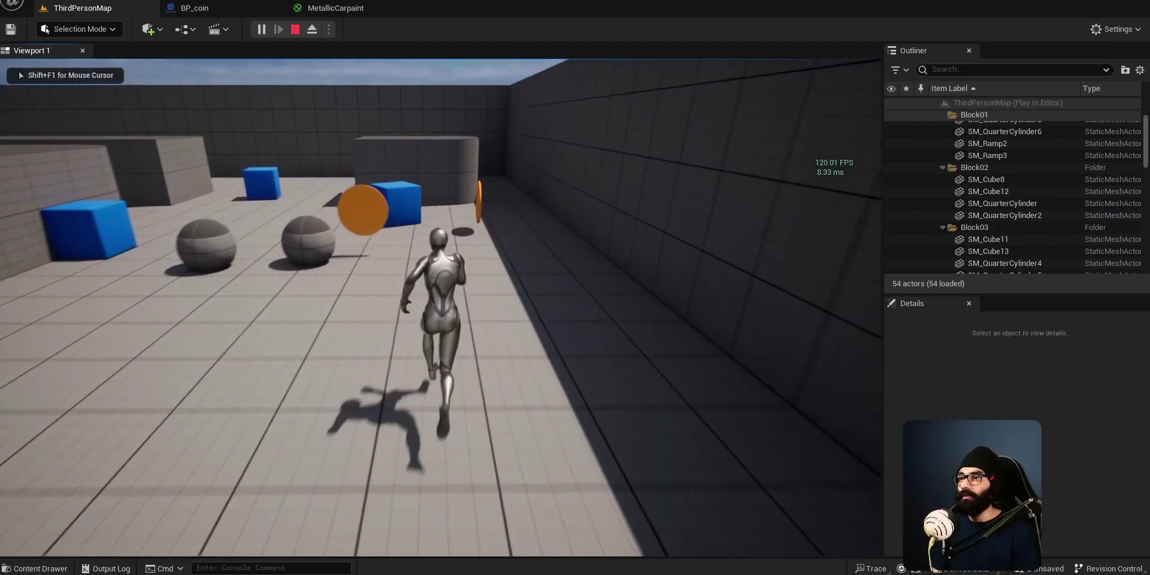
{"action": "key", "text": "w"}
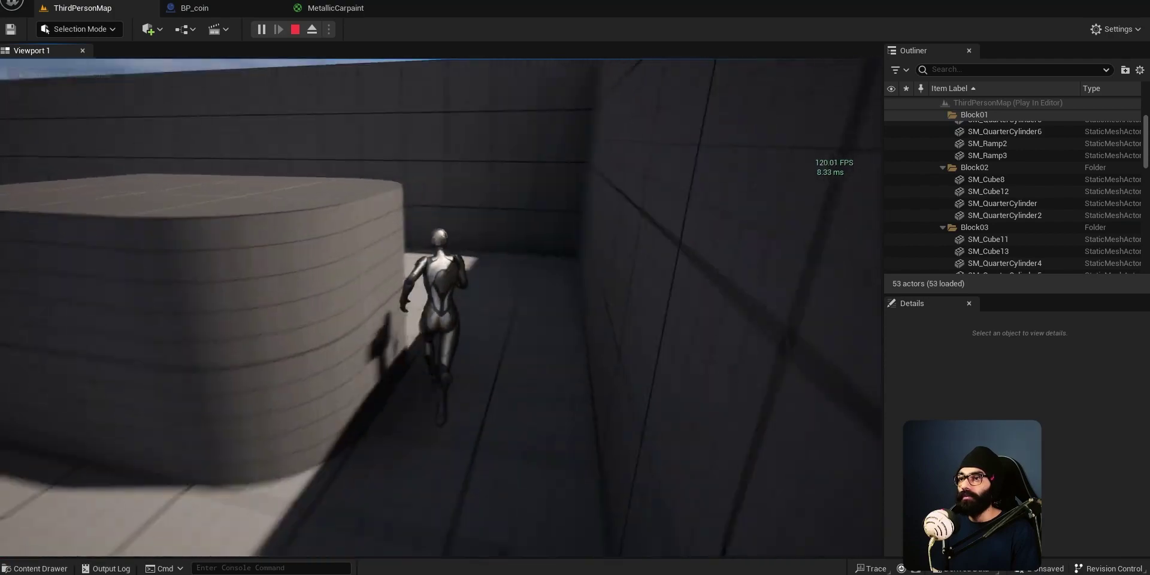
{"action": "key", "text": "w"}
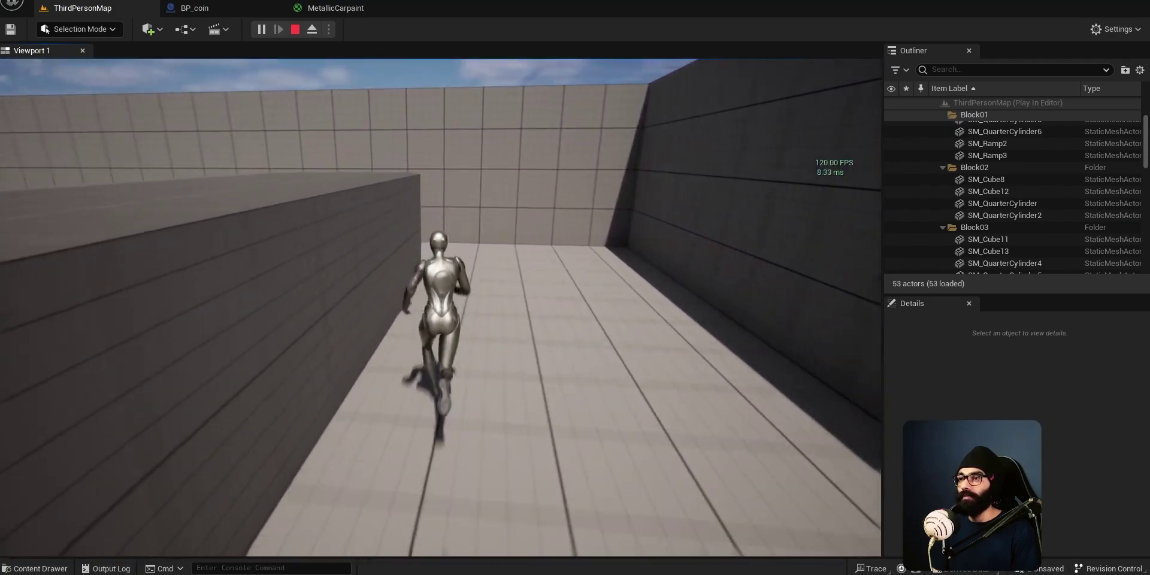
{"action": "key", "text": "w"}
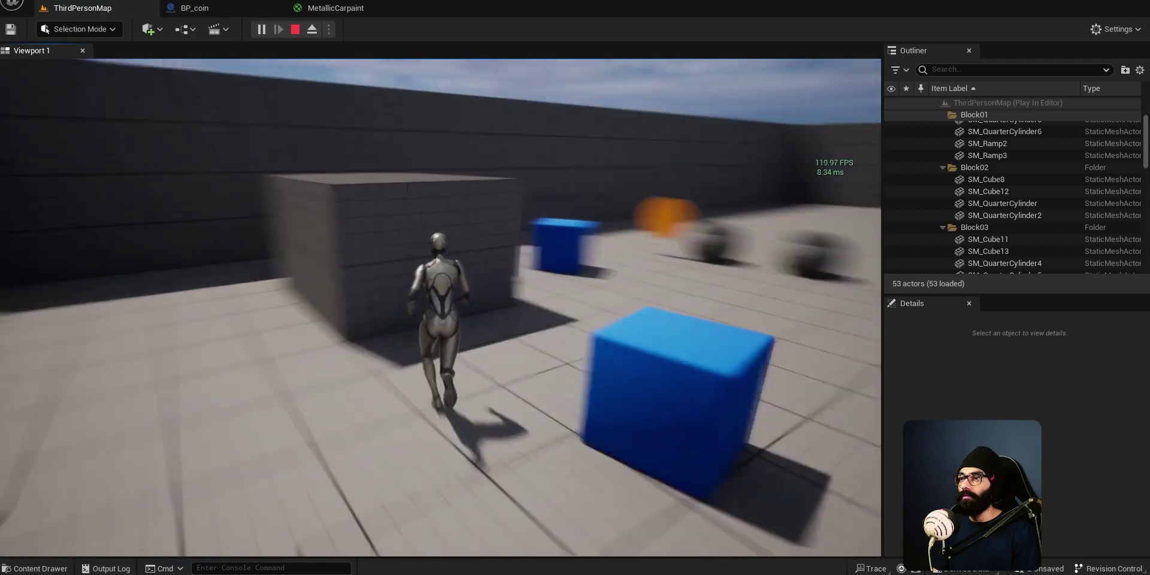
{"action": "key", "text": "w"}
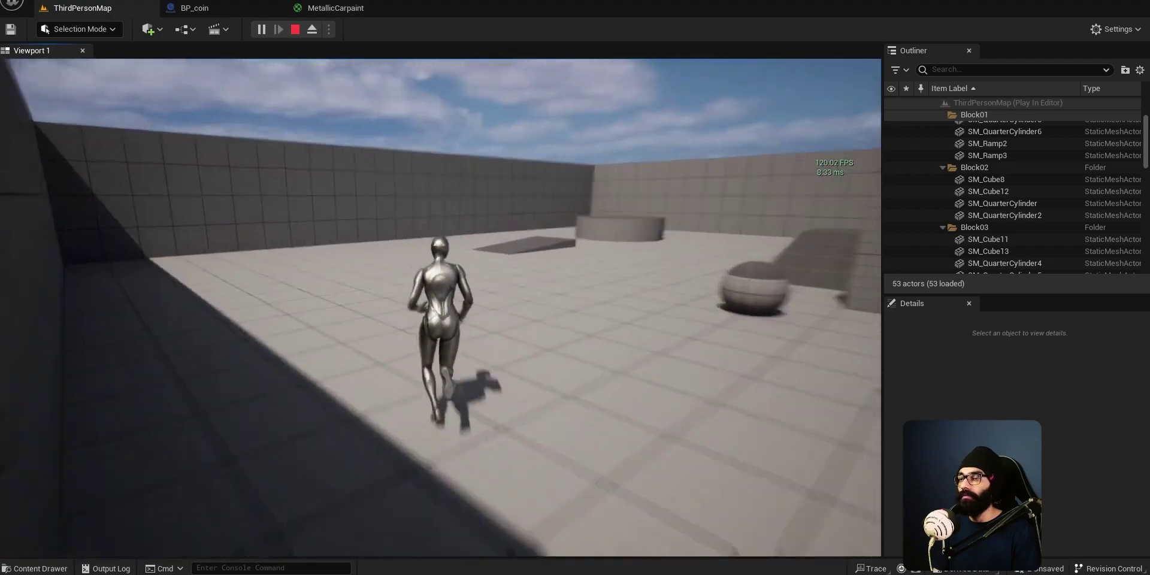
{"action": "key", "text": "w"}
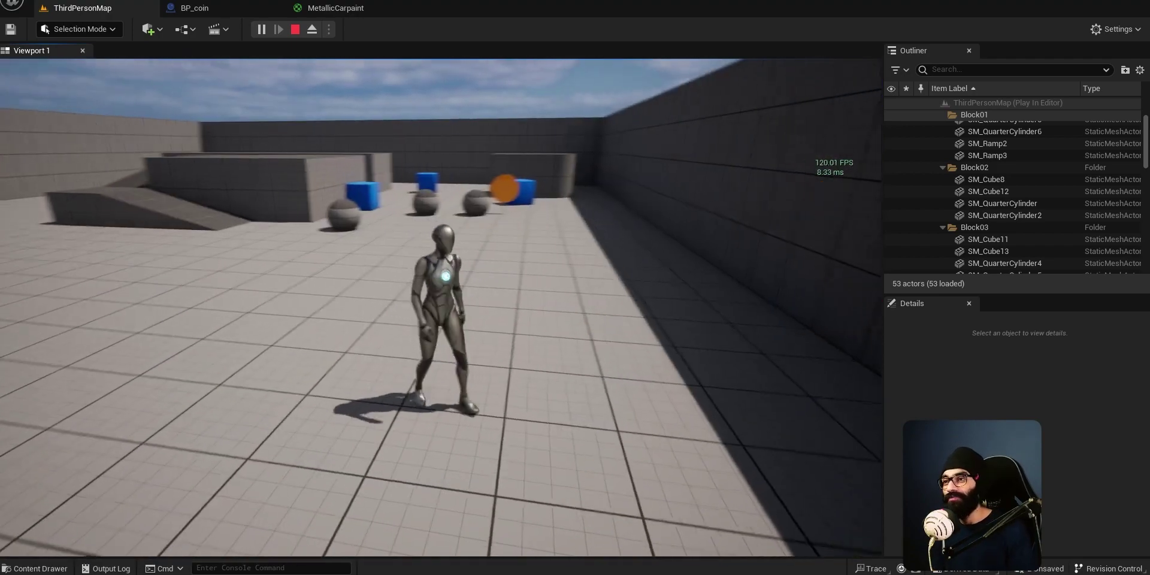
{"action": "key", "text": "Escape"}
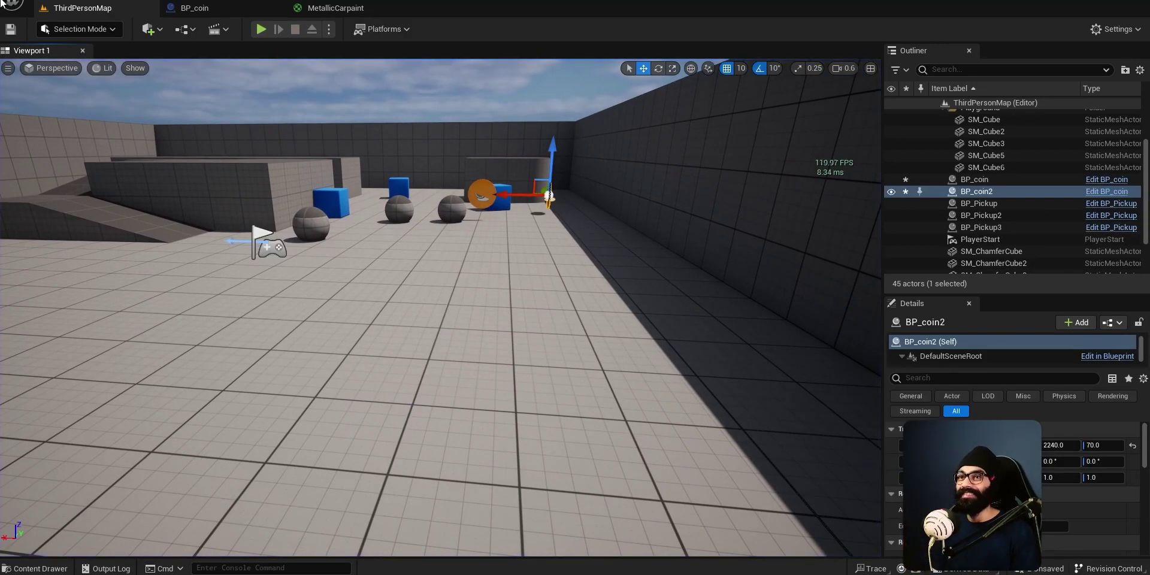
{"action": "left_click", "coordinate": [8, 67]}
{"action": "key", "text": "Escape"}
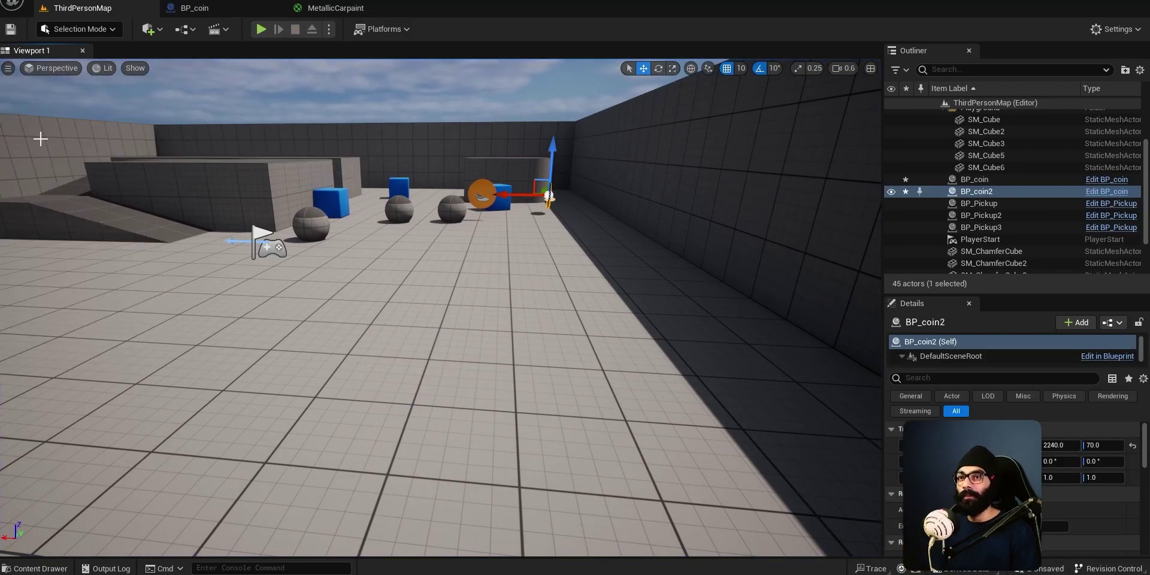
Make the CoinIncreaseSpeed variable of the BP_coin Blueprint instance editable.
{"action": "left_click", "coordinate": [206, 10]}
{"action": "right_click_drag", "start_coordinate": [646, 385], "coordinate": [560, 386]}
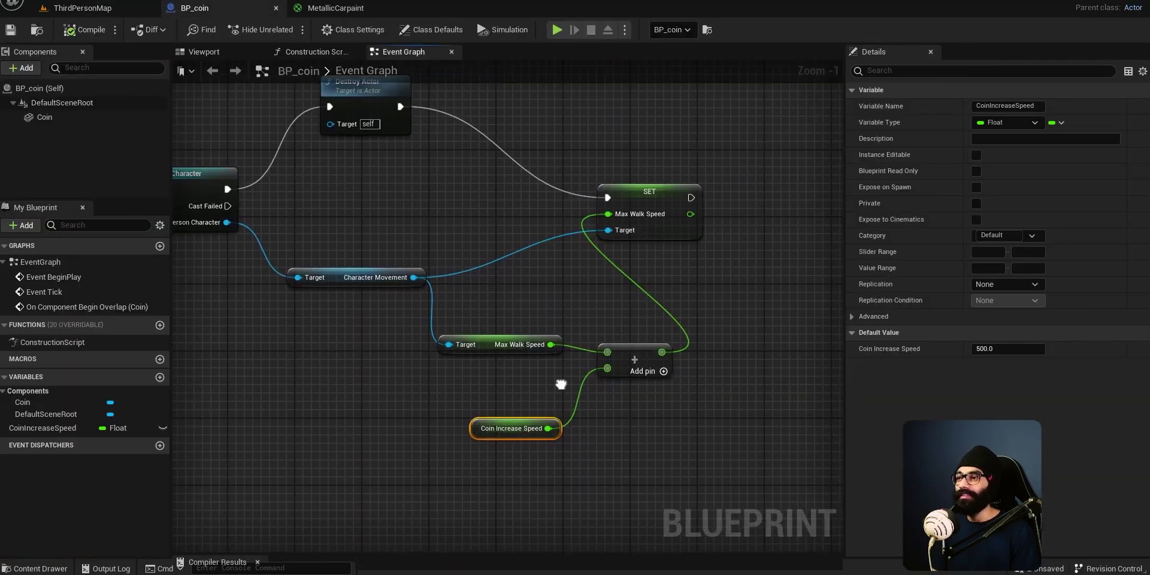
{"action": "left_click", "coordinate": [48, 118]}
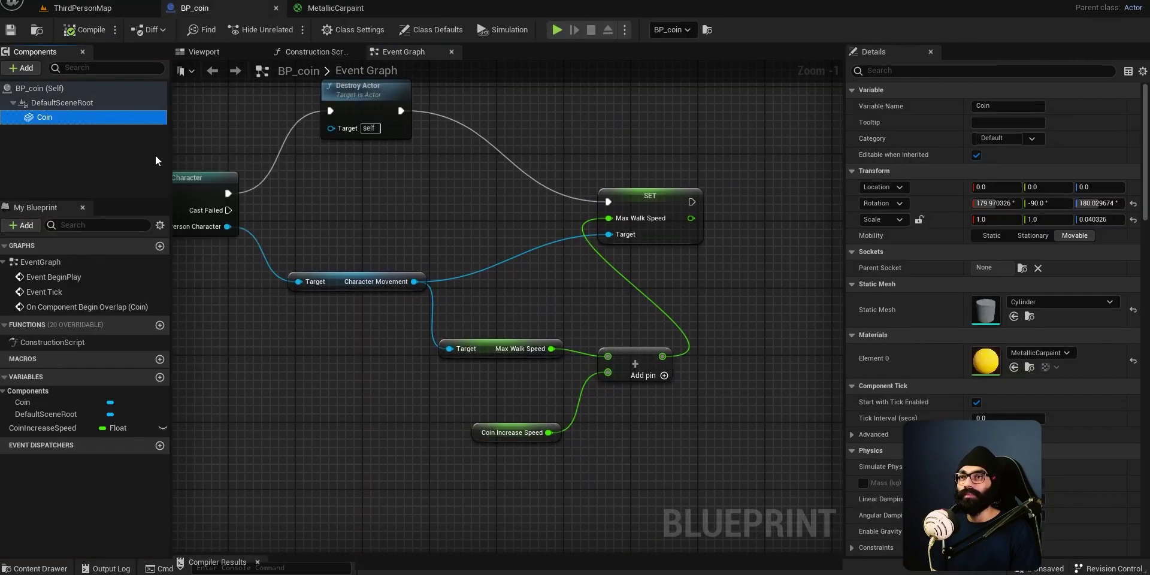
{"action": "scroll", "coordinate": [928, 333], "scroll_direction": "down", "scroll_amount": 10}
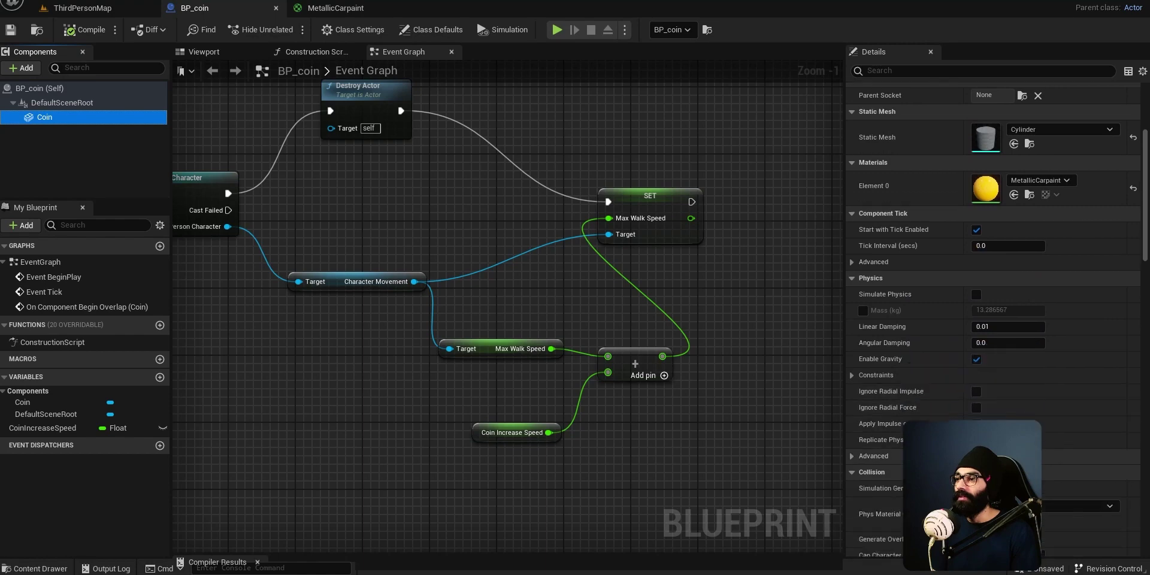
{"action": "scroll", "coordinate": [928, 332], "scroll_direction": "up", "scroll_amount": 7}
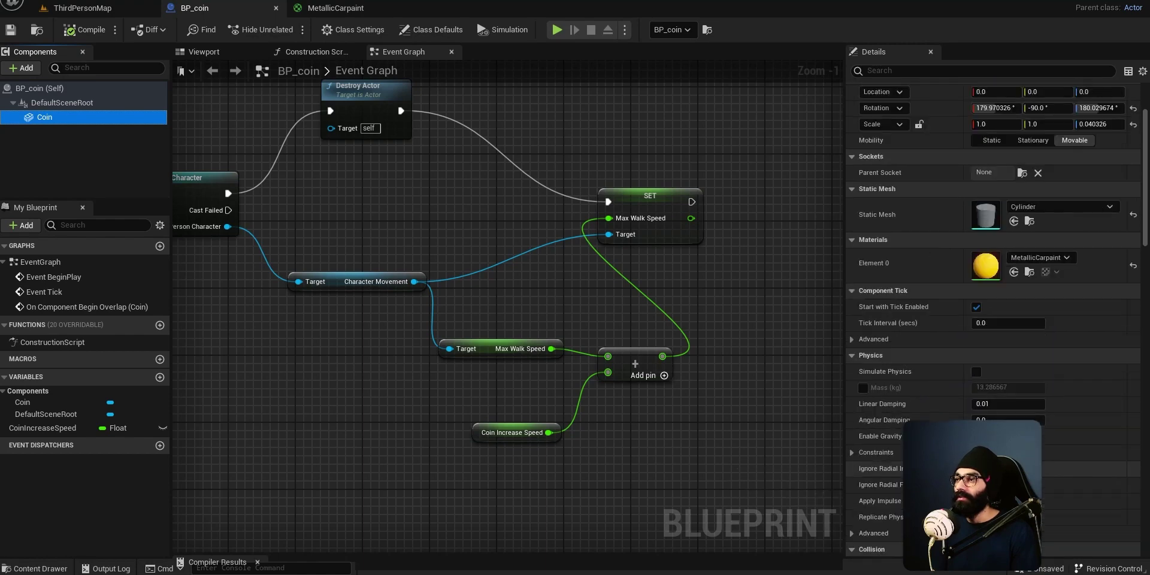
{"action": "scroll", "coordinate": [927, 333], "scroll_direction": "down", "scroll_amount": 9}
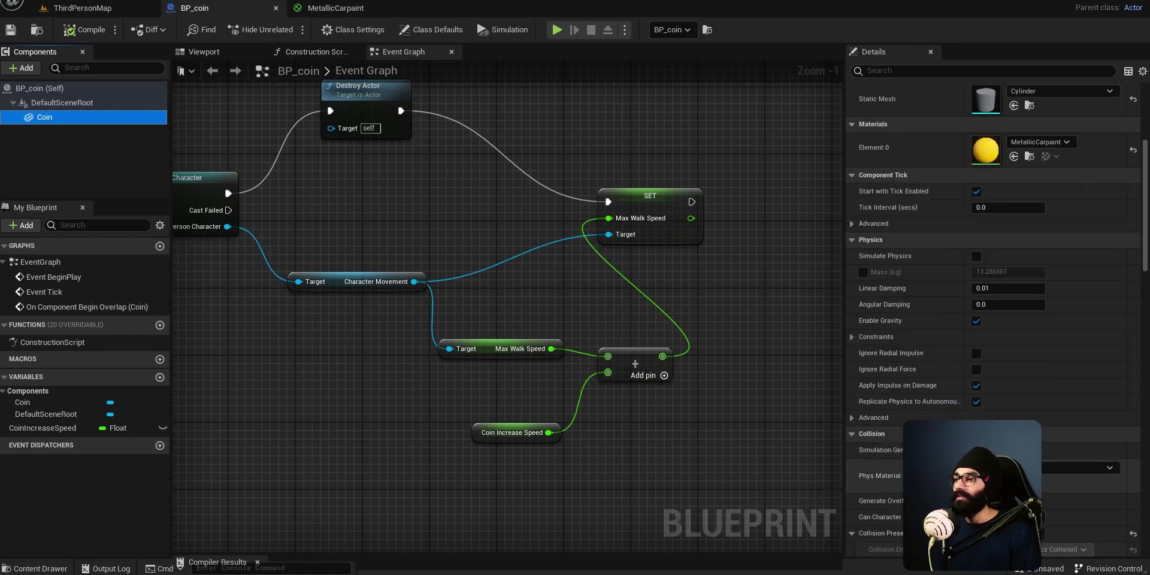
{"action": "left_click", "coordinate": [432, 29]}
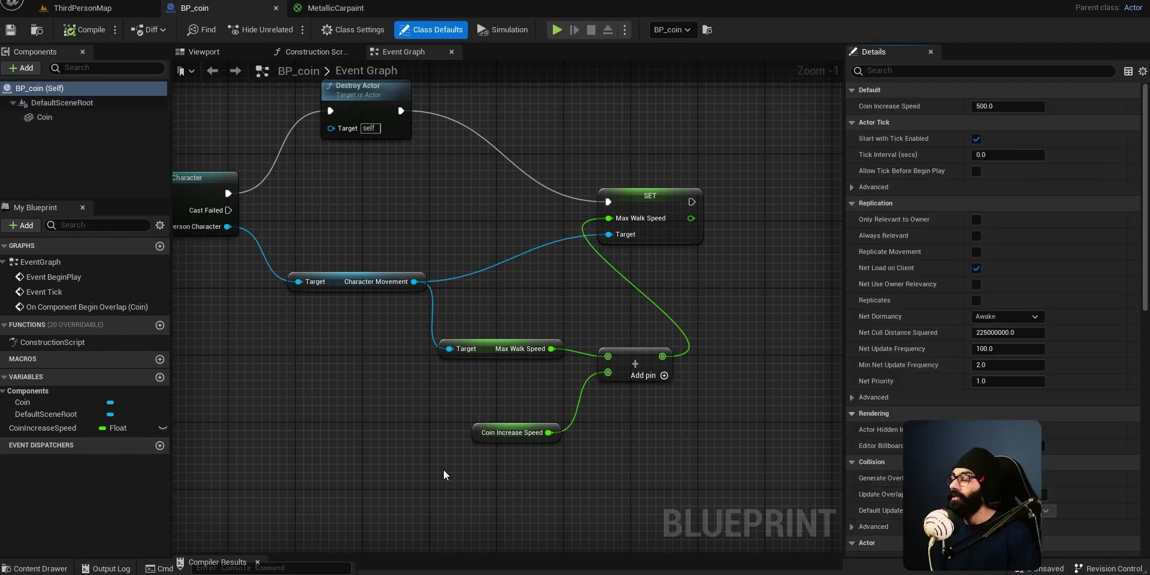
{"action": "left_click", "coordinate": [52, 429]}
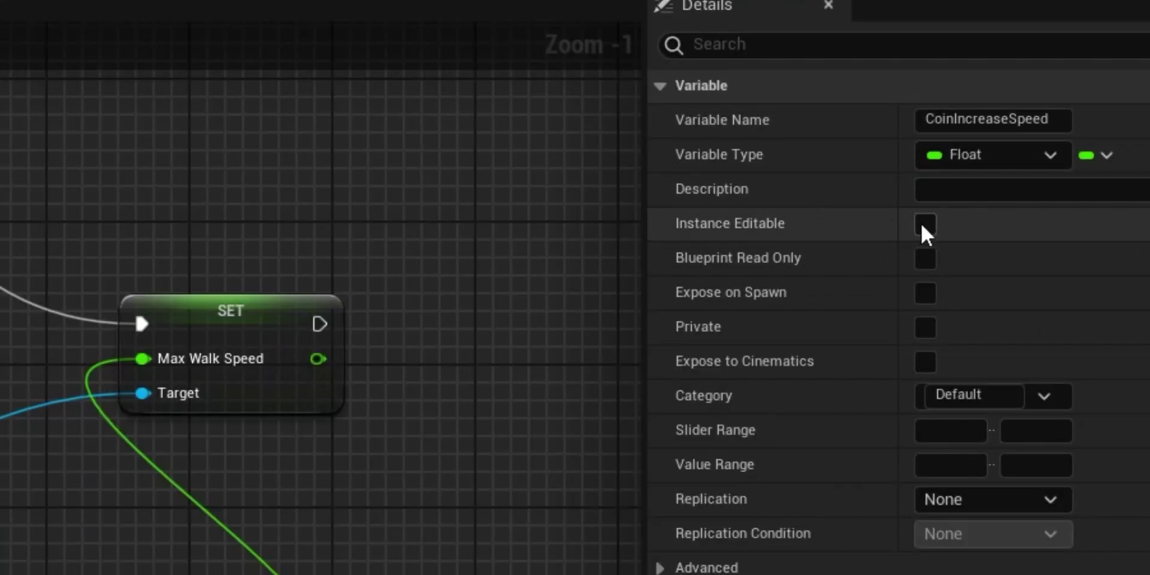
{"action": "left_click", "coordinate": [924, 226]}
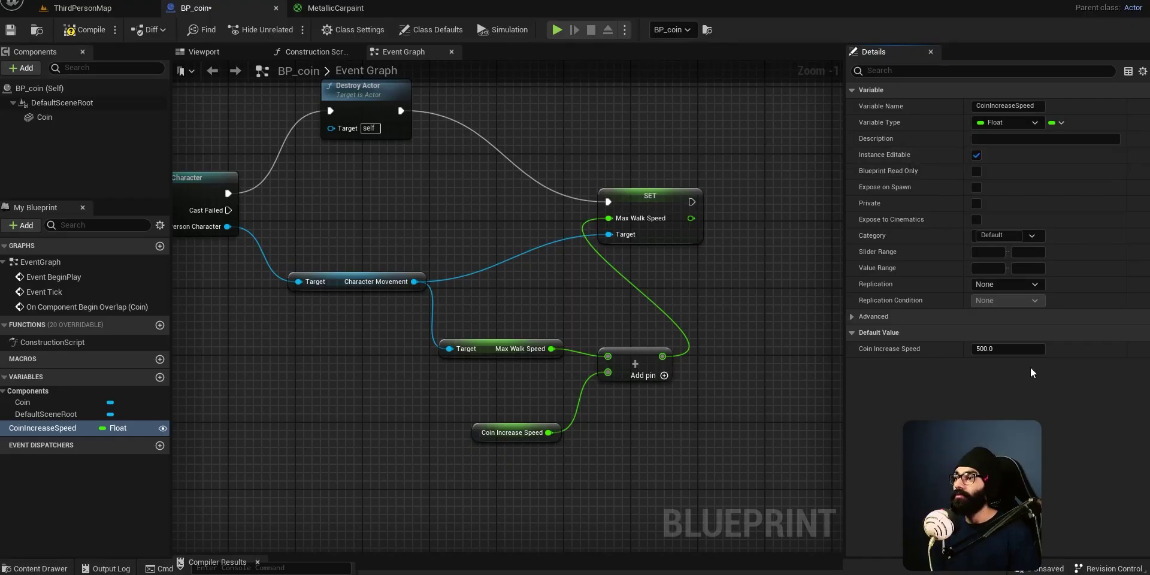
Set Coin Increase Speed to -200 on the BP_coin instance in ThirdPersonMap, and select the BP_coin2 instance.
{"action": "left_click", "coordinate": [83, 8]}
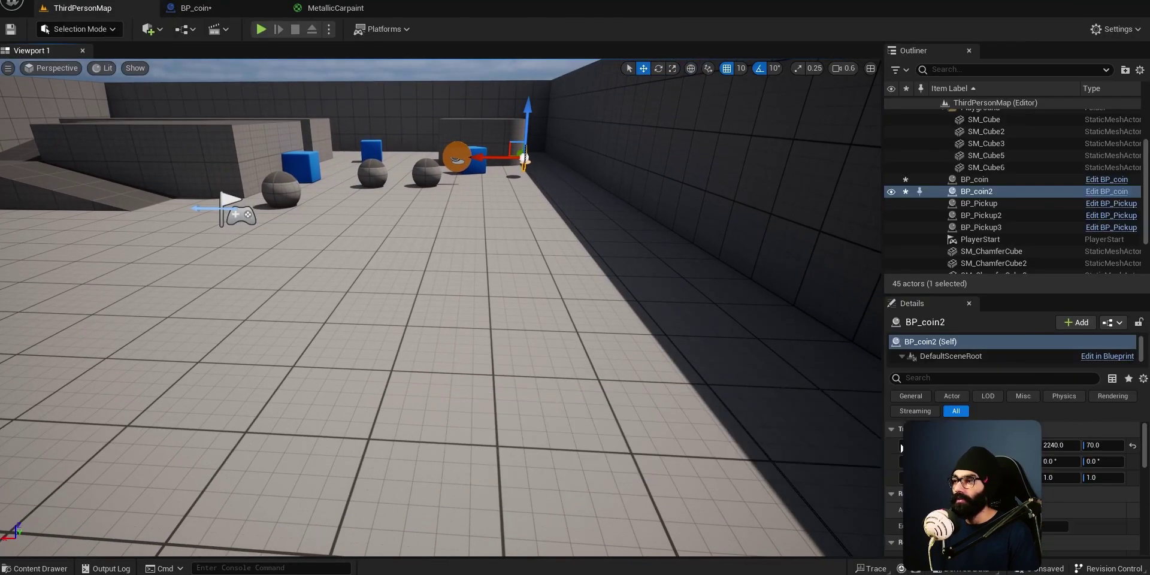
{"action": "left_click", "coordinate": [975, 179]}
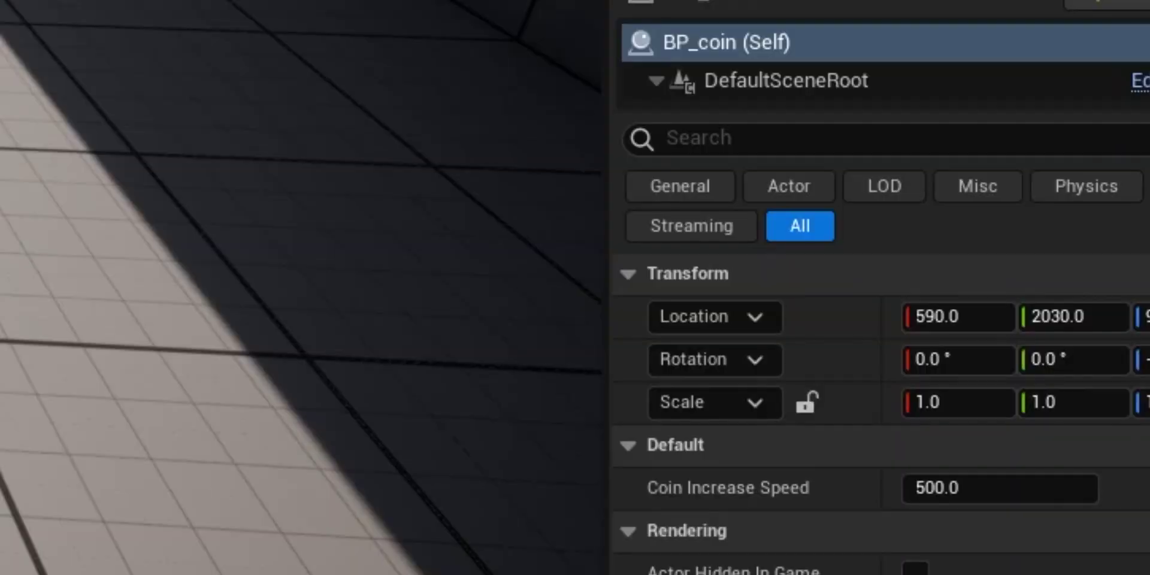
{"action": "scroll", "coordinate": [810, 467], "scroll_direction": "down", "scroll_amount": 2}
{"action": "scroll", "coordinate": [770, 506], "scroll_direction": "up", "scroll_amount": 2}
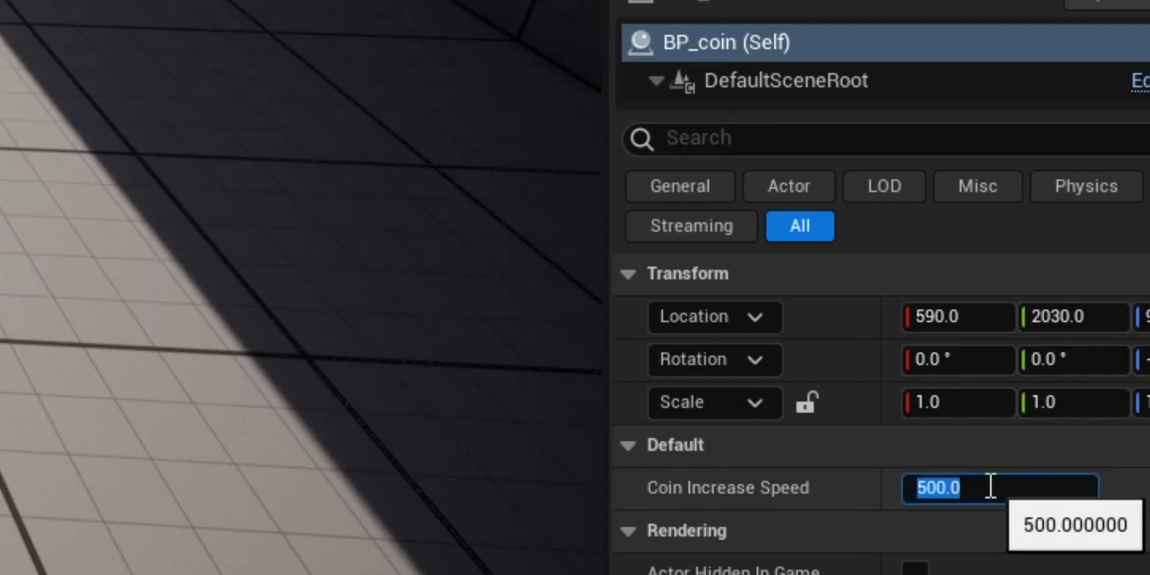
{"action": "type", "text": "0"}
{"action": "key", "text": "Return"}
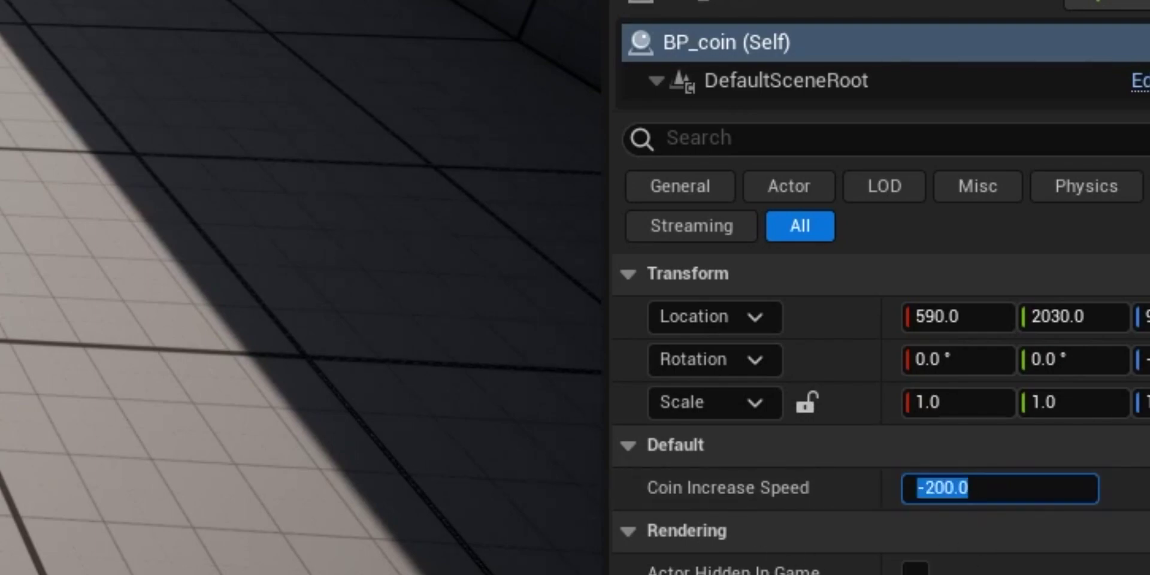
{"action": "left_click", "coordinate": [526, 153]}
{"action": "left_click", "coordinate": [522, 157]}
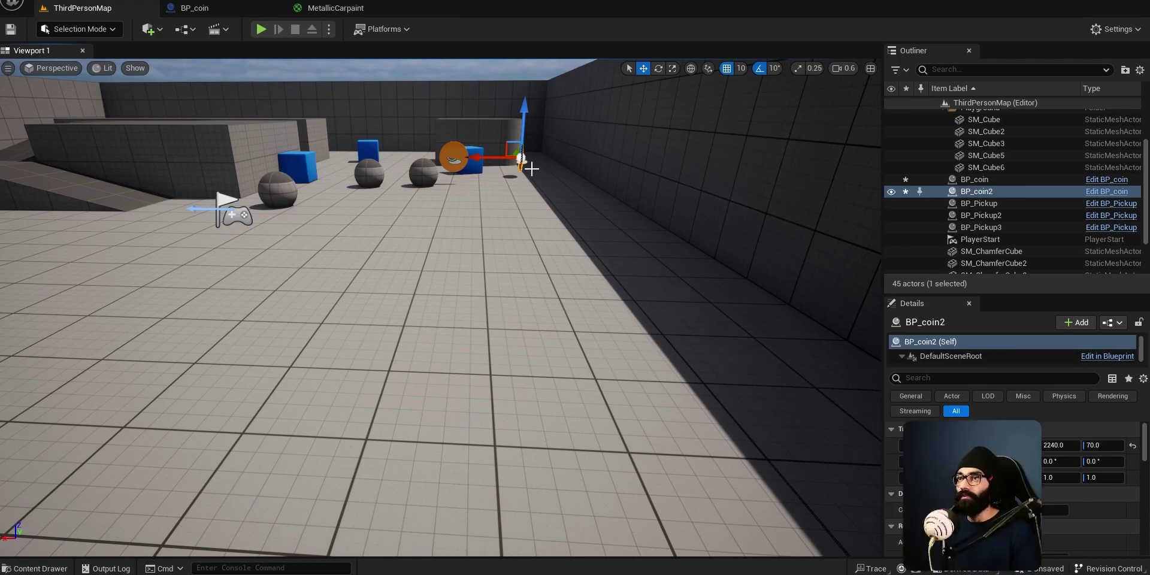
Play-test ThirdPersonMap by running the character through both coins to compare their effect on walk speed, and return to the BP_coin event graph.
{"action": "key", "text": "alt+p"}
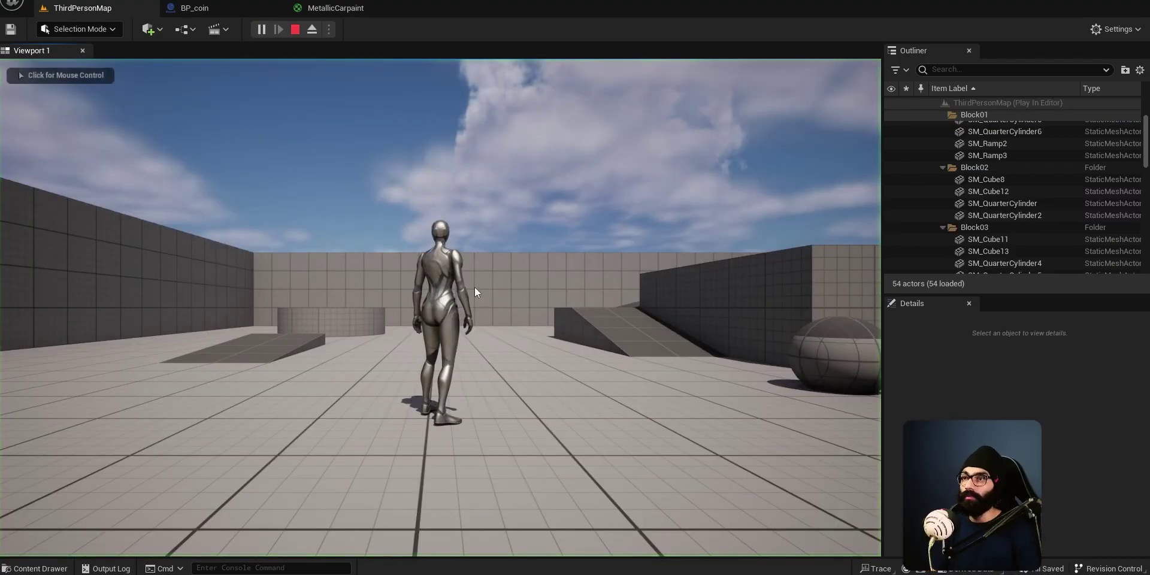
{"action": "key", "text": "w"}
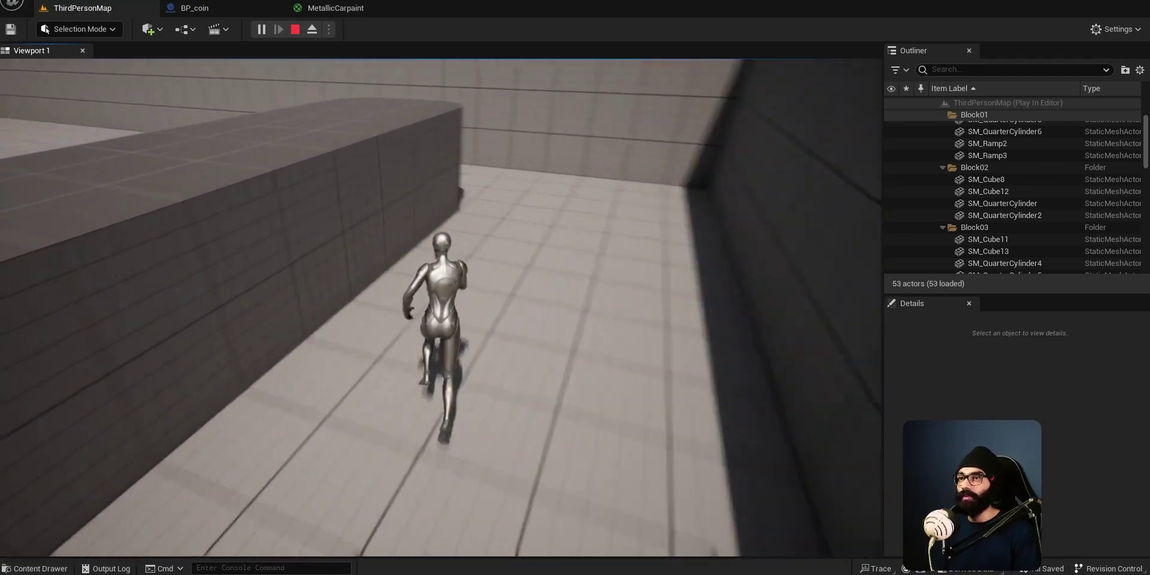
{"action": "key", "text": "space"}
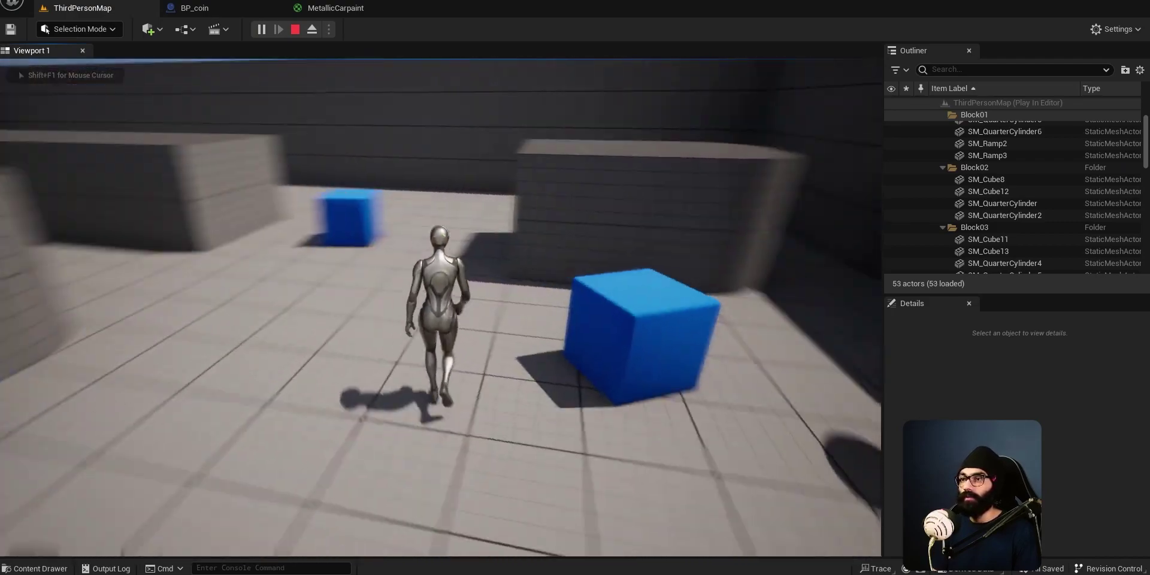
{"action": "key", "text": "w"}
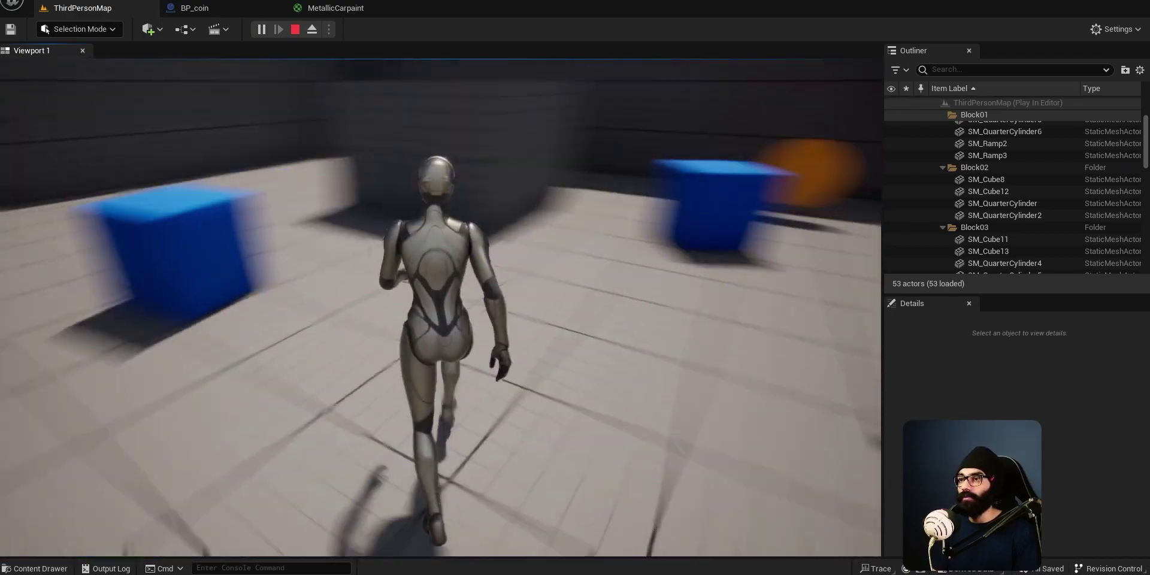
{"action": "key", "text": "w"}
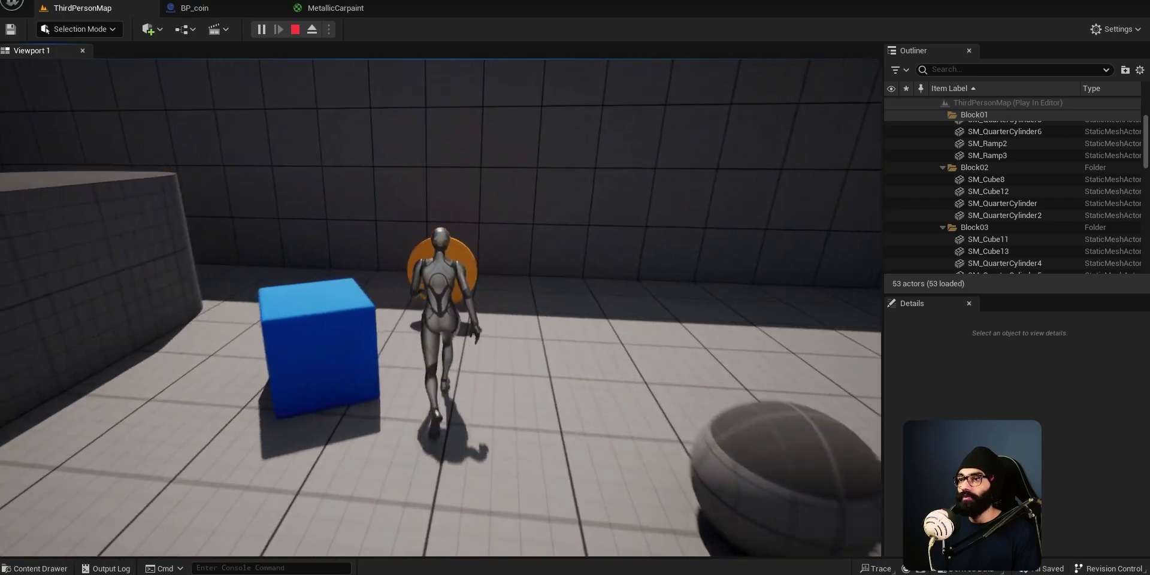
{"action": "key", "text": "w"}
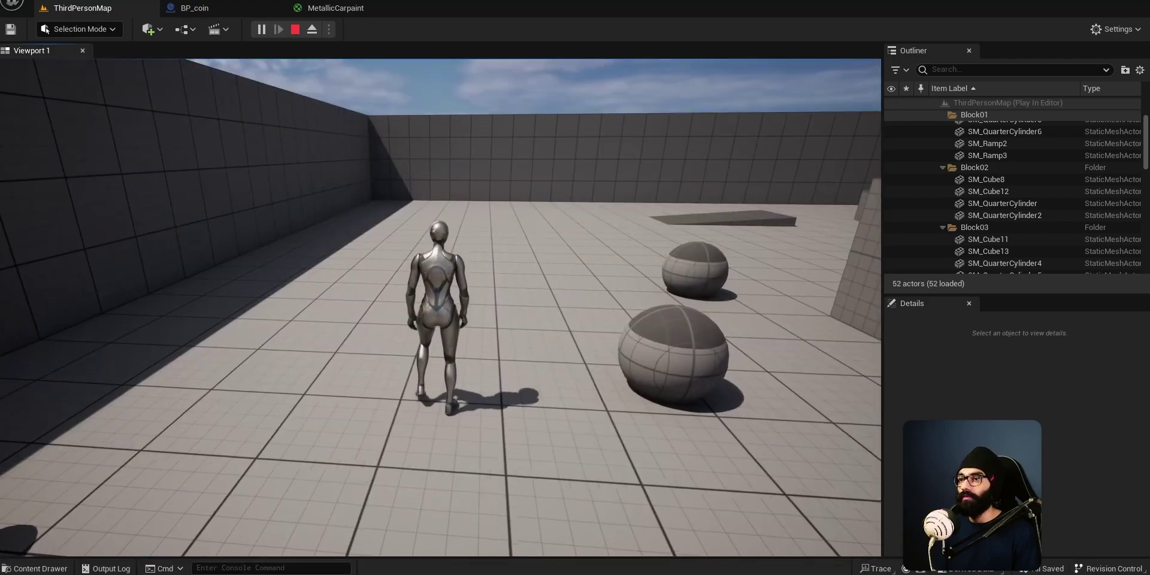
{"action": "key", "text": "w"}
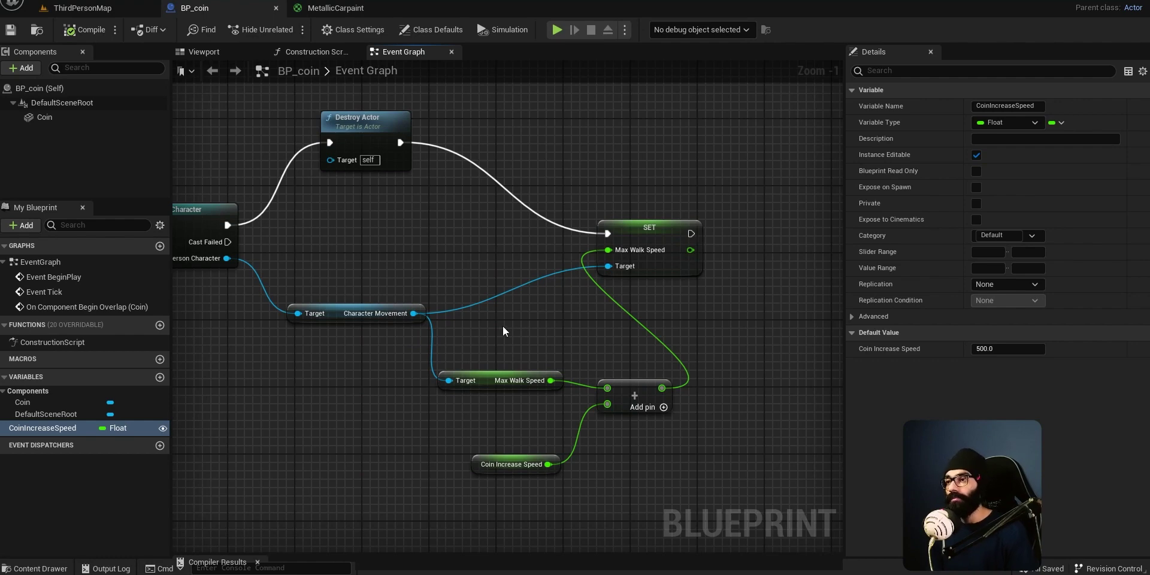
Open the Increase Speed function of BP_ThirdPersonCharacter and move its entry node farther from the SET node.
{"action": "right_click_drag", "start_coordinate": [489, 246], "coordinate": [565, 257]}
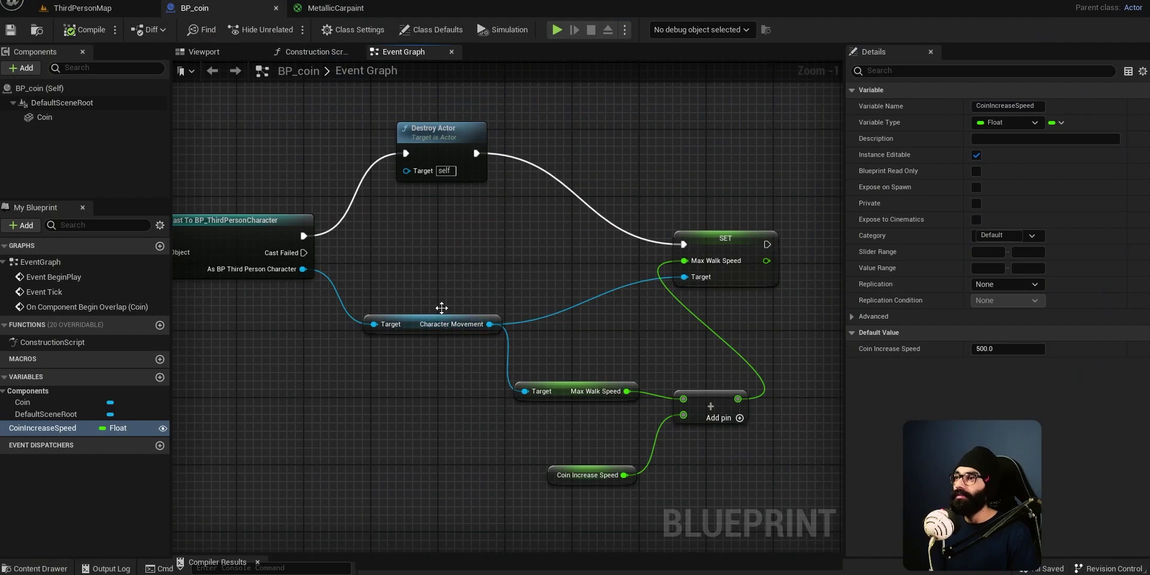
{"action": "mouse_move", "coordinate": [468, 248]}
{"action": "right_mouse_down"}
{"action": "mouse_move", "coordinate": [481, 236]}
{"action": "mouse_move", "coordinate": [470, 239]}
{"action": "right_mouse_up"}
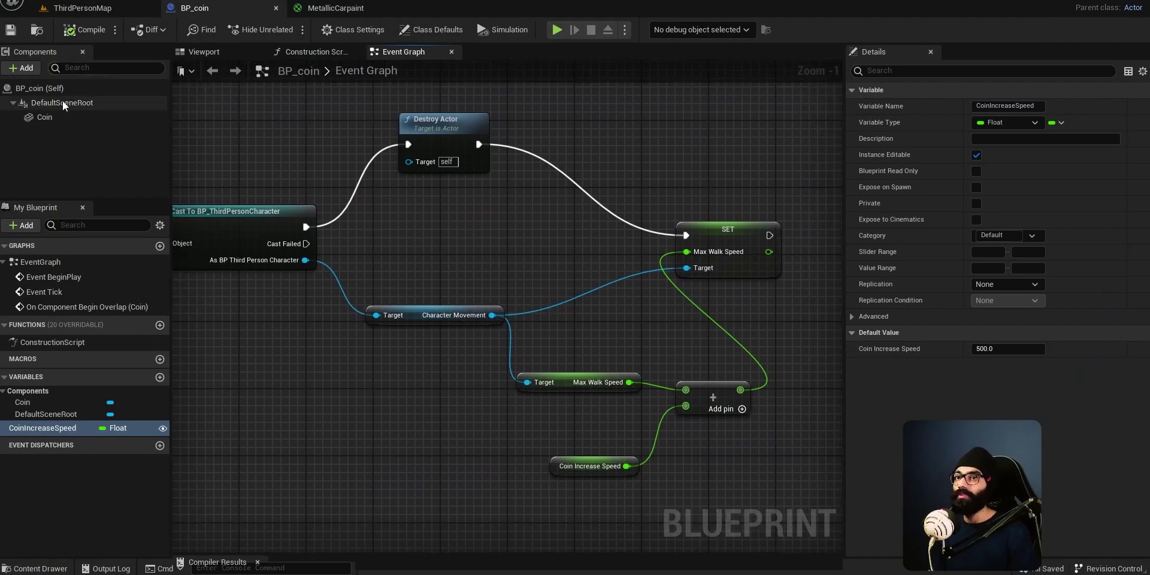
{"action": "left_click", "coordinate": [120, 11]}
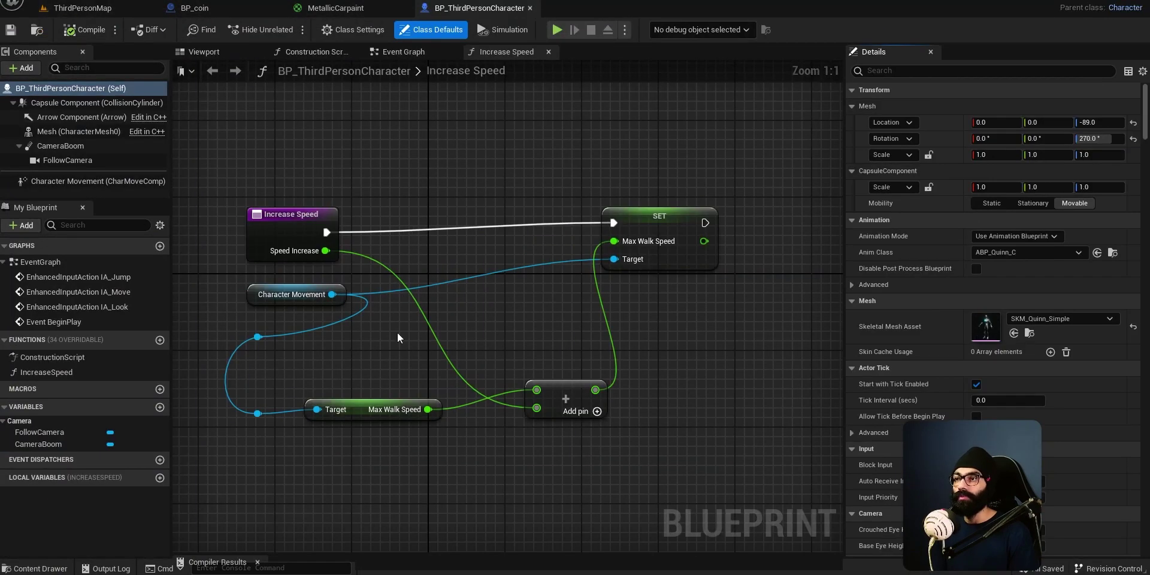
{"action": "right_click_drag", "start_coordinate": [397, 333], "coordinate": [520, 337]}
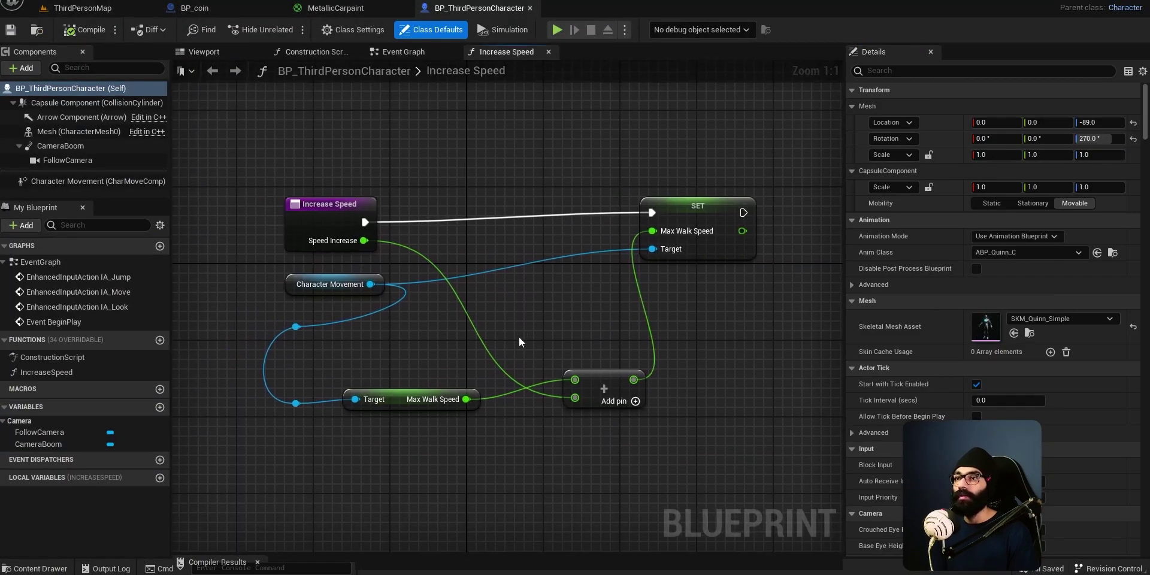
{"action": "left_click_drag", "start_coordinate": [329, 210], "coordinate": [281, 201]}
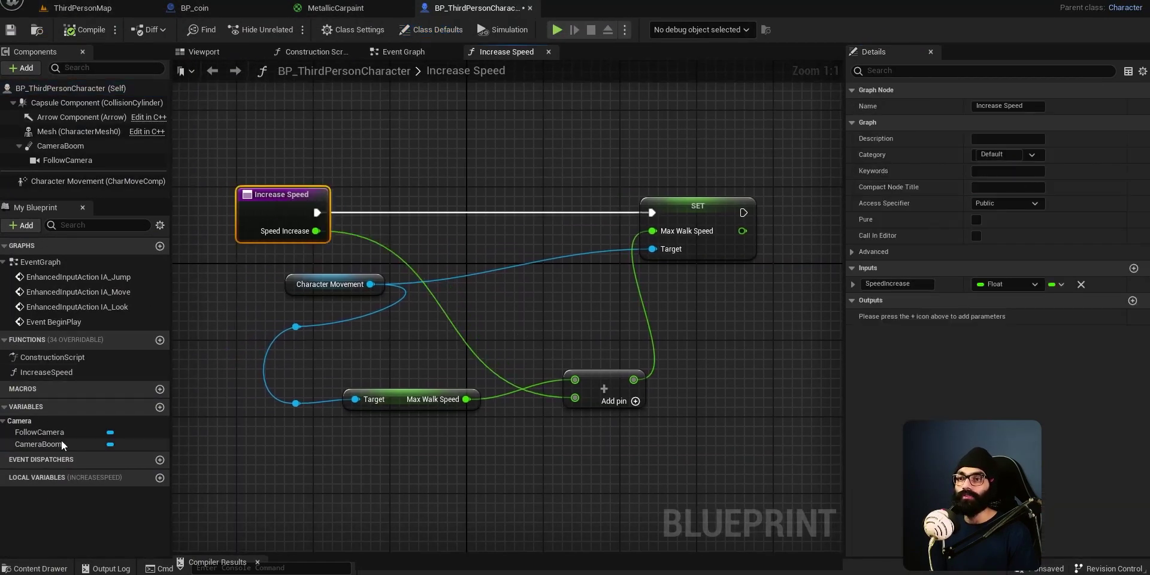
Add a new function with the default name to BP_ThirdPersonCharacter, and reopen the IncreaseSpeed function graph.
{"action": "left_click", "coordinate": [34, 340]}
{"action": "left_click", "coordinate": [34, 340]}
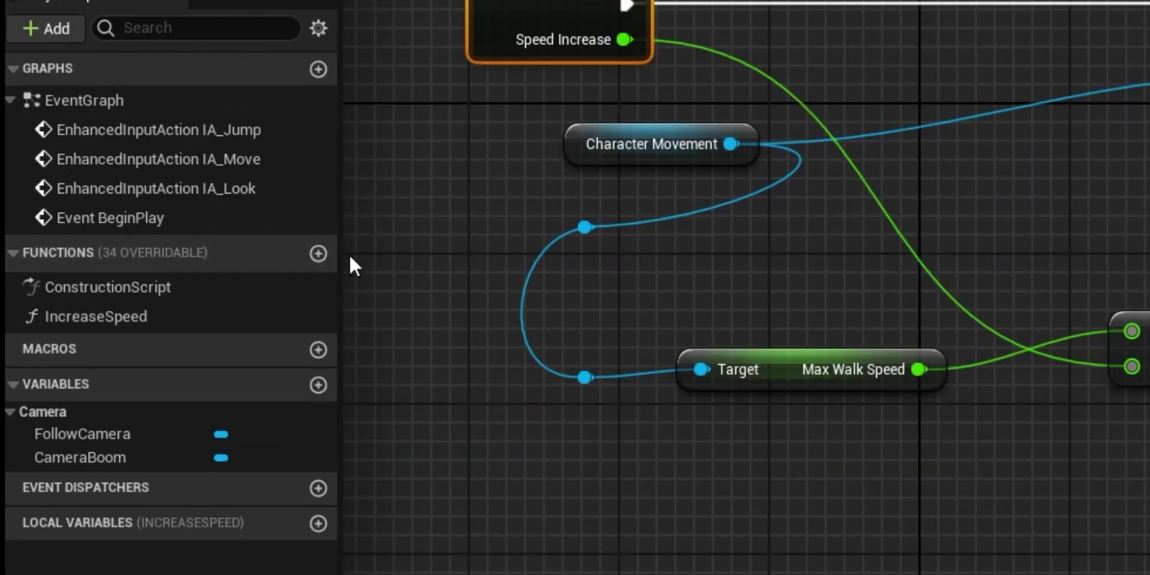
{"action": "left_click", "coordinate": [319, 253]}
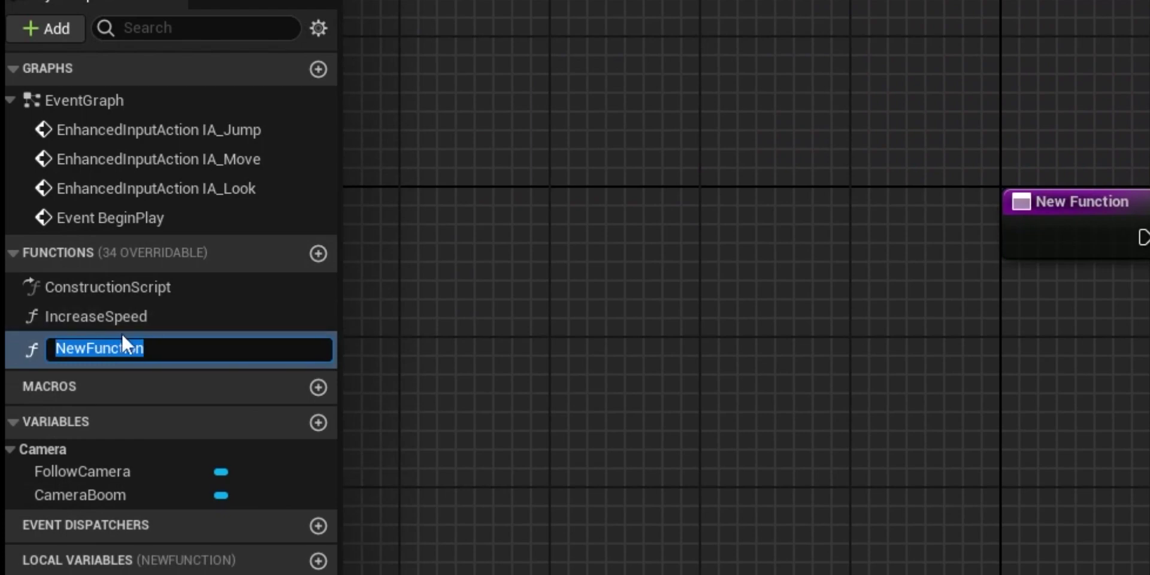
{"action": "left_click", "coordinate": [135, 321]}
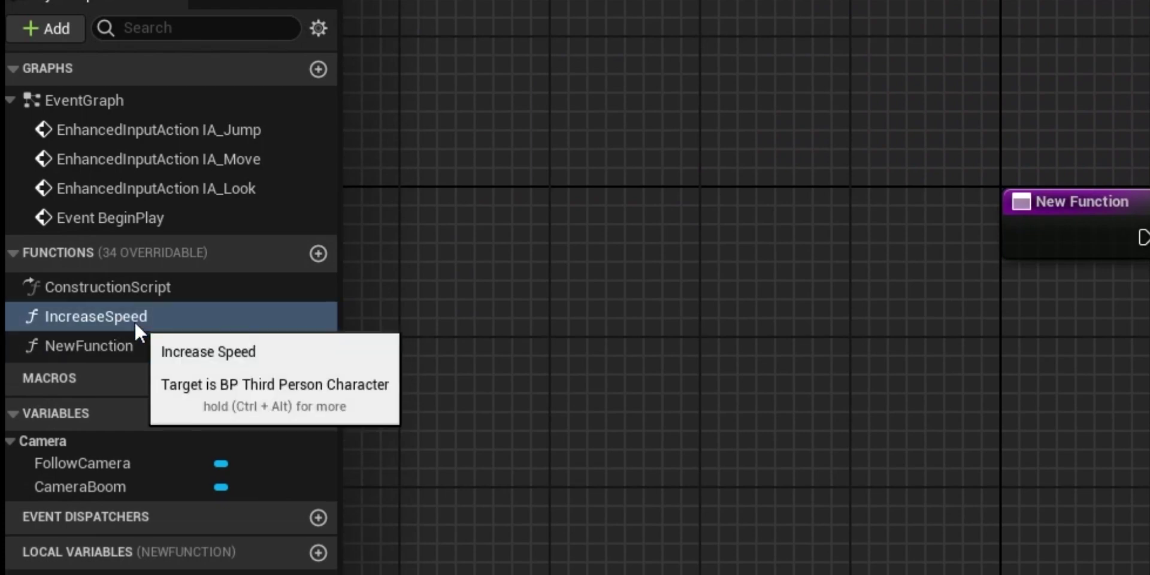
{"action": "double_click", "coordinate": [132, 319]}
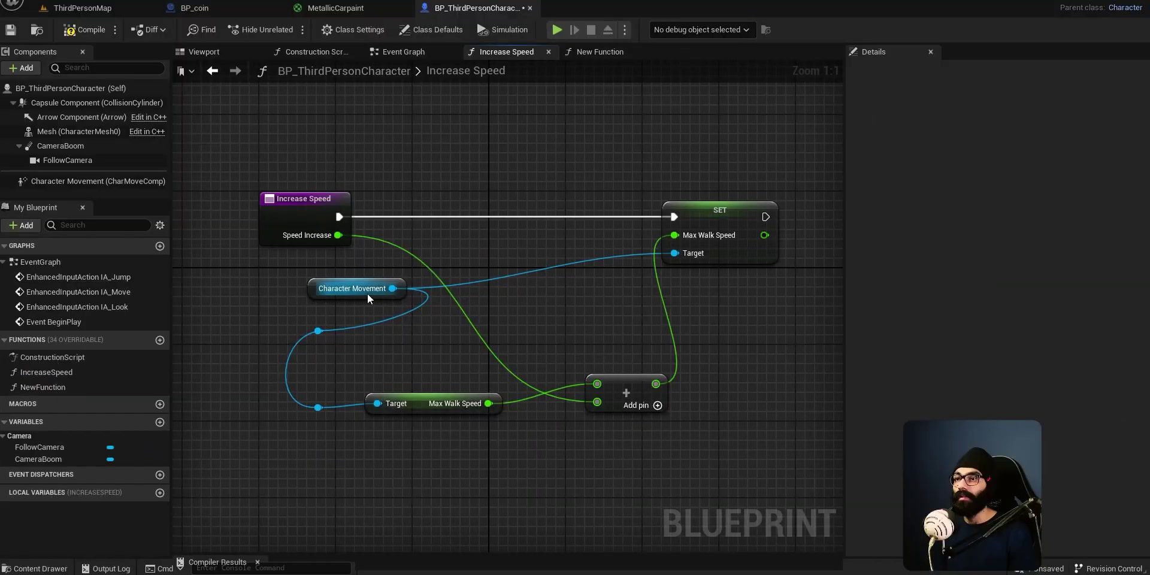
Rearrange the Increase Speed graph by moving the entry node outward, the SET node inward and the Max Walk Speed getter slightly down.
{"action": "left_click_drag", "start_coordinate": [392, 288], "coordinate": [355, 302]}
{"action": "left_click", "coordinate": [347, 289]}
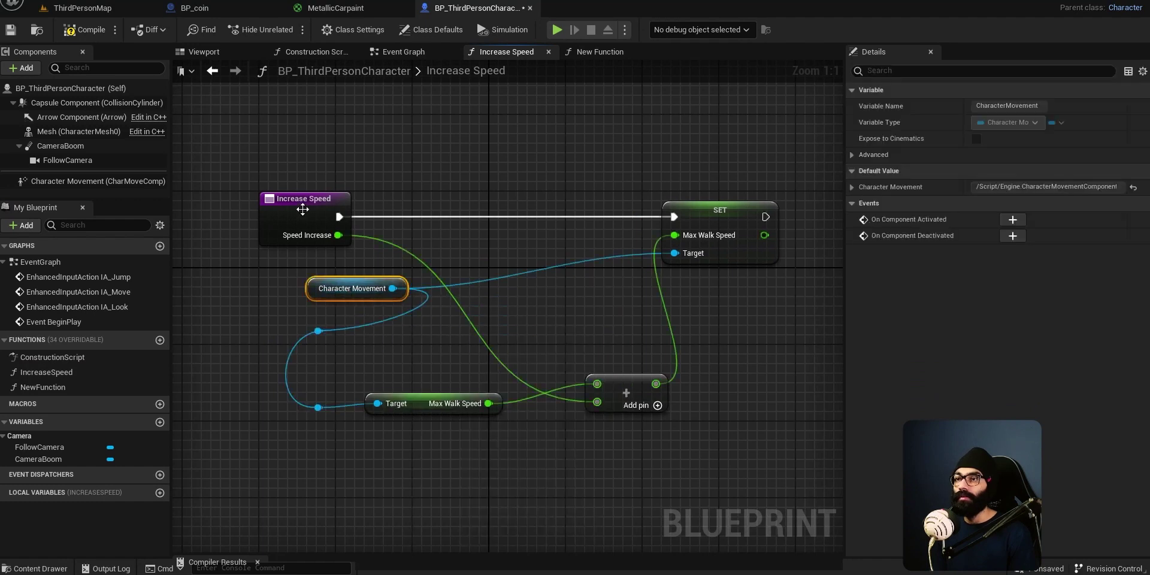
{"action": "left_click_drag", "start_coordinate": [302, 204], "coordinate": [254, 204]}
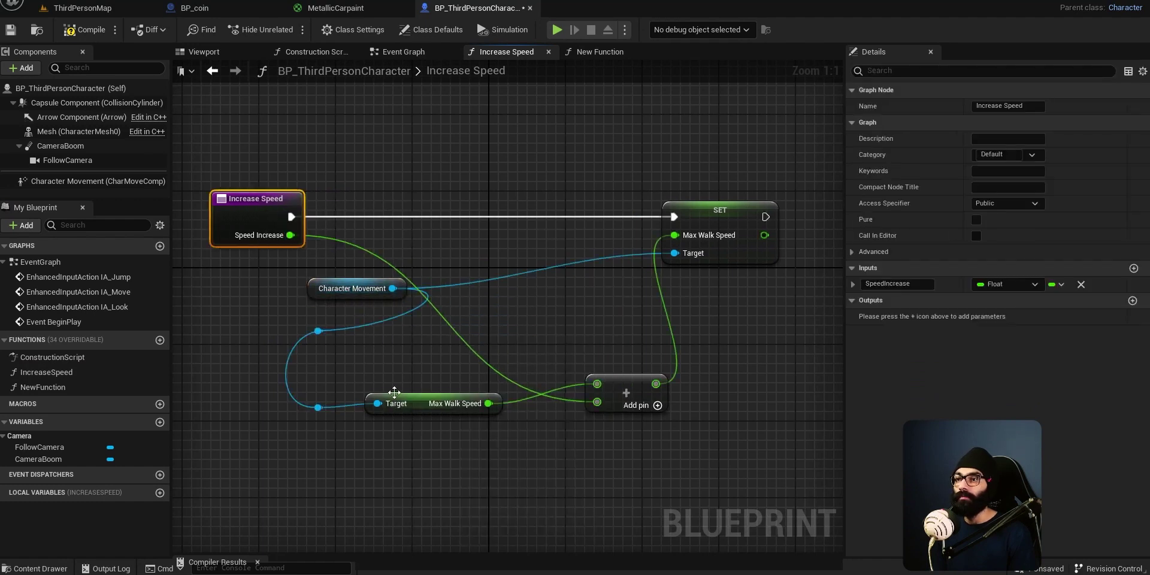
{"action": "left_click_drag", "start_coordinate": [413, 408], "coordinate": [397, 416]}
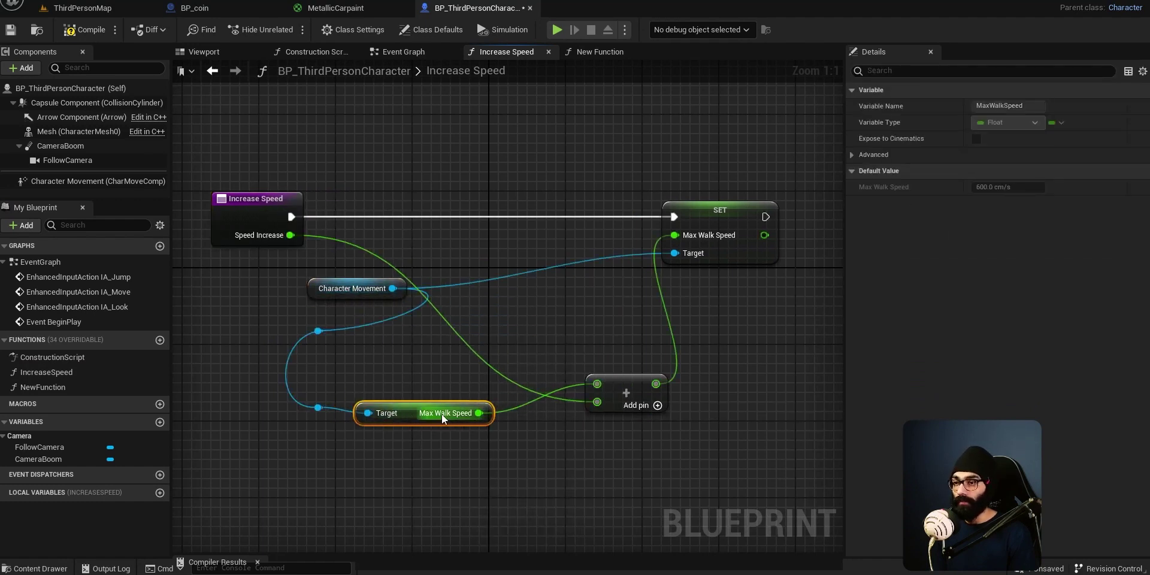
{"action": "left_click_drag", "start_coordinate": [702, 204], "coordinate": [596, 194]}
{"action": "left_click_drag", "start_coordinate": [411, 418], "coordinate": [421, 418]}
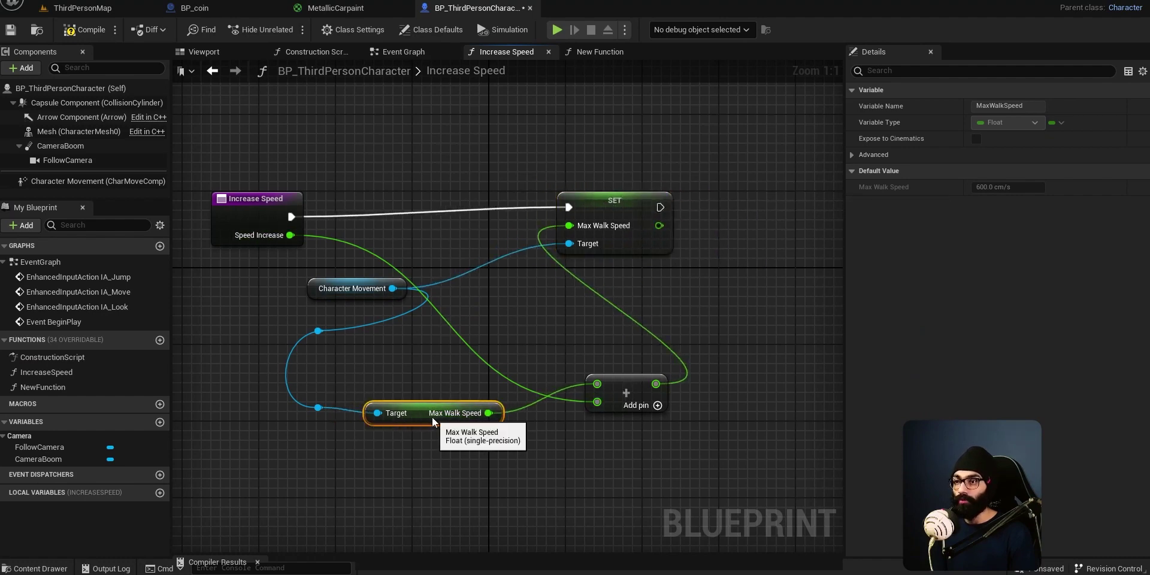
{"action": "left_click_drag", "start_coordinate": [611, 203], "coordinate": [630, 207]}
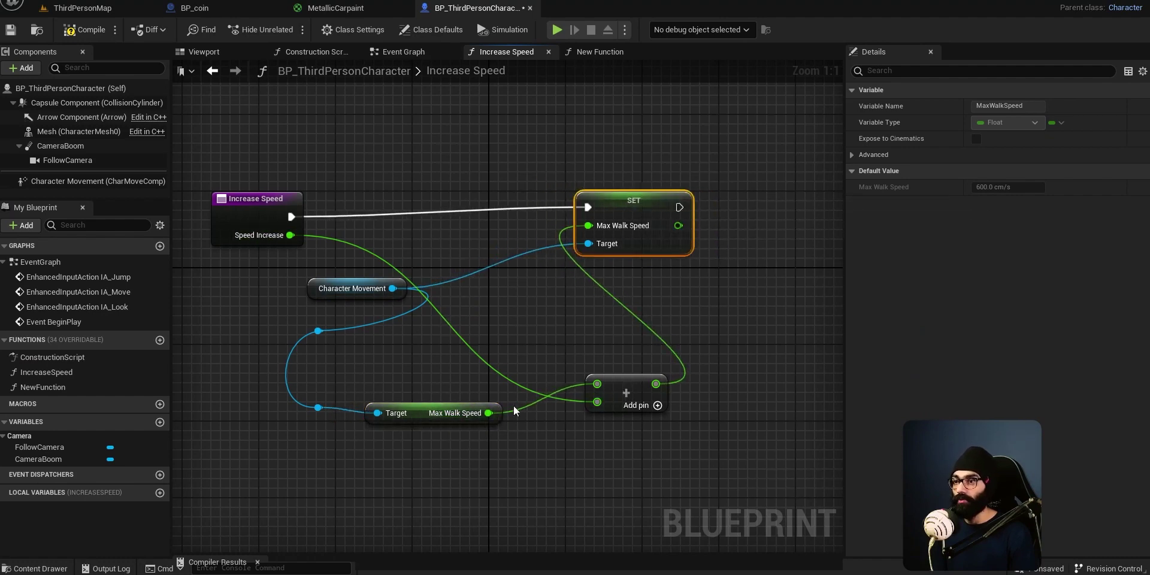
{"action": "left_click", "coordinate": [629, 383]}
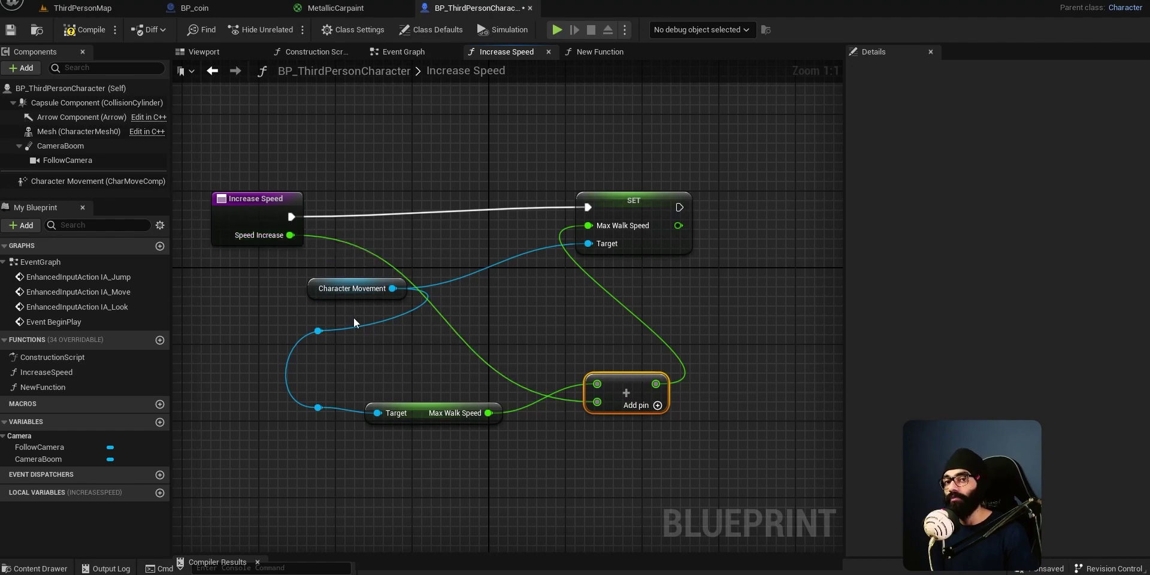
Move the Increase Speed entry node slightly closer to the SET node and close the MetallicCarpaint asset.
{"action": "left_click_drag", "start_coordinate": [259, 206], "coordinate": [278, 206]}
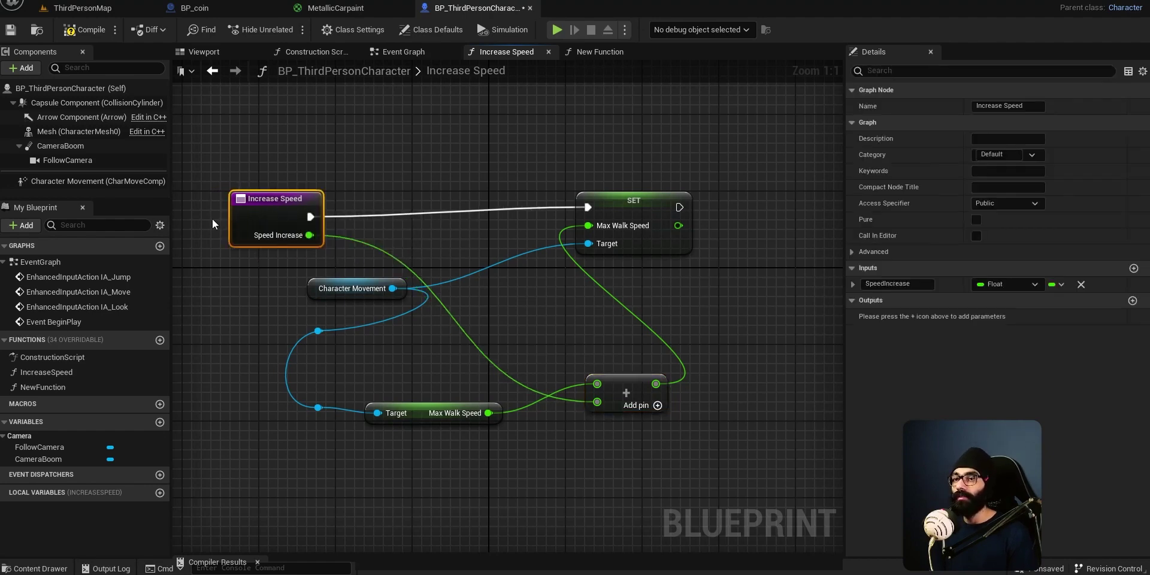
{"action": "left_click", "coordinate": [238, 9]}
{"action": "left_click_drag", "start_coordinate": [441, 282], "coordinate": [725, 458]}
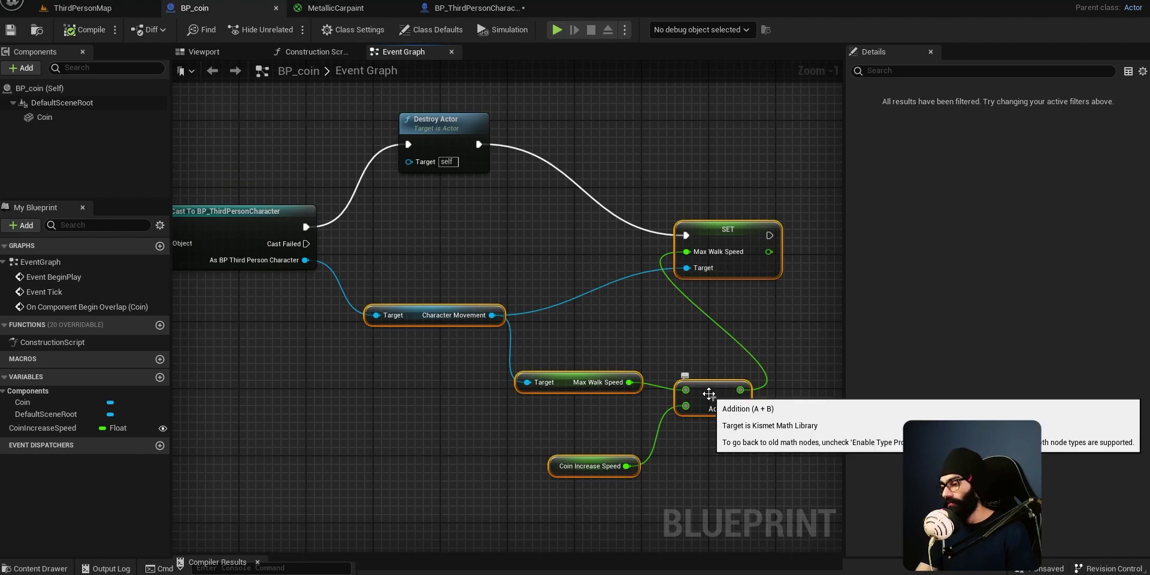
{"action": "left_click", "coordinate": [459, 9]}
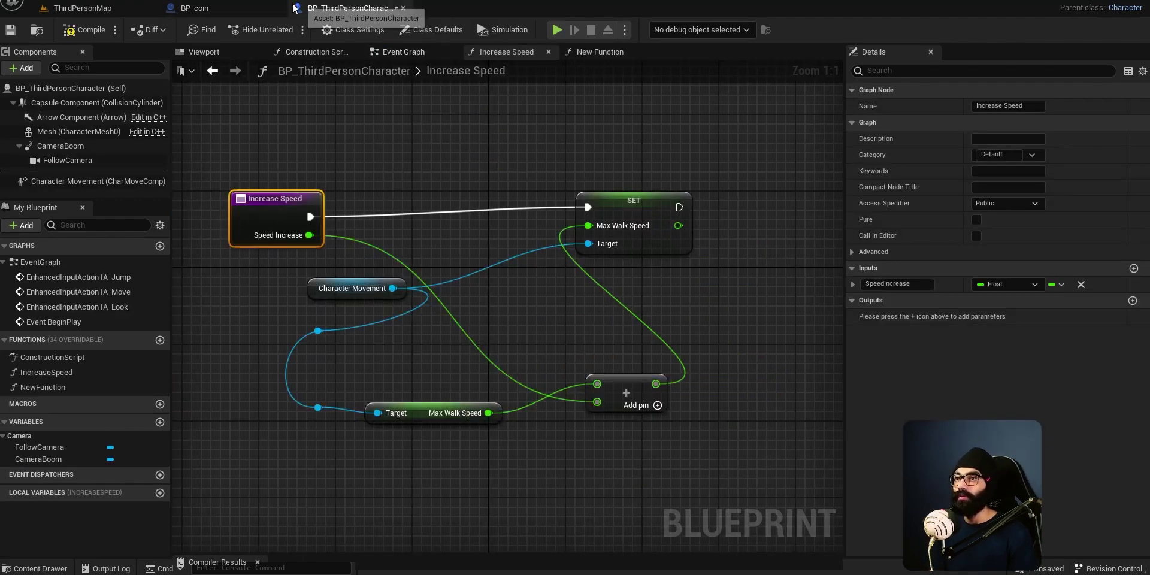
Delete the Character Movement, Max Walk Speed, Addition, Coin Increase Speed and SET nodes from the BP_coin event graph.
{"action": "left_click", "coordinate": [227, 11]}
{"action": "left_click_drag", "start_coordinate": [419, 244], "coordinate": [674, 449]}
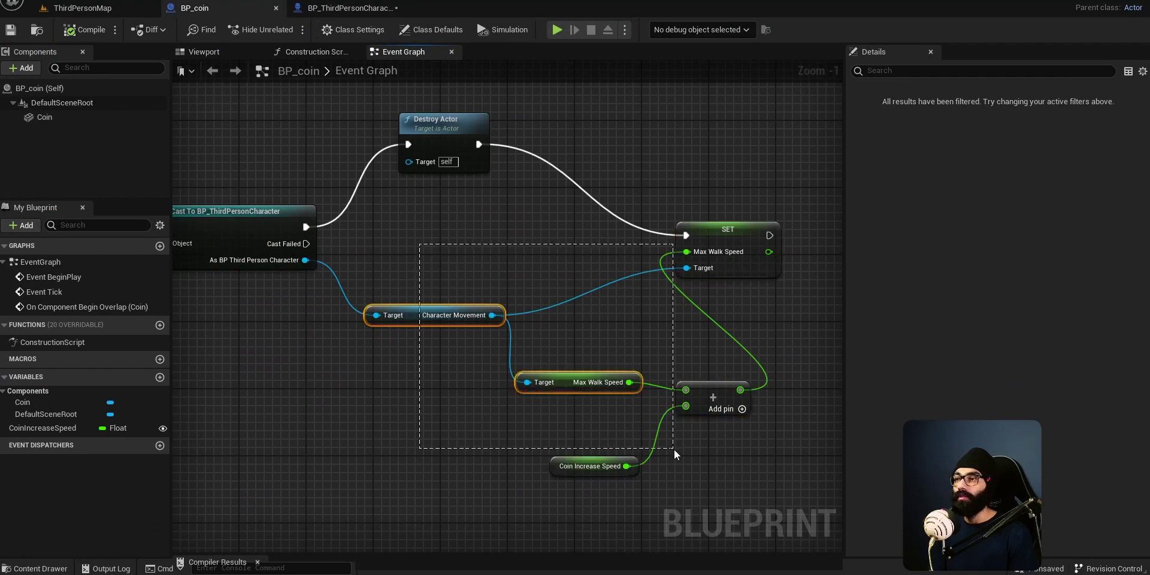
{"action": "key", "text": "Delete"}
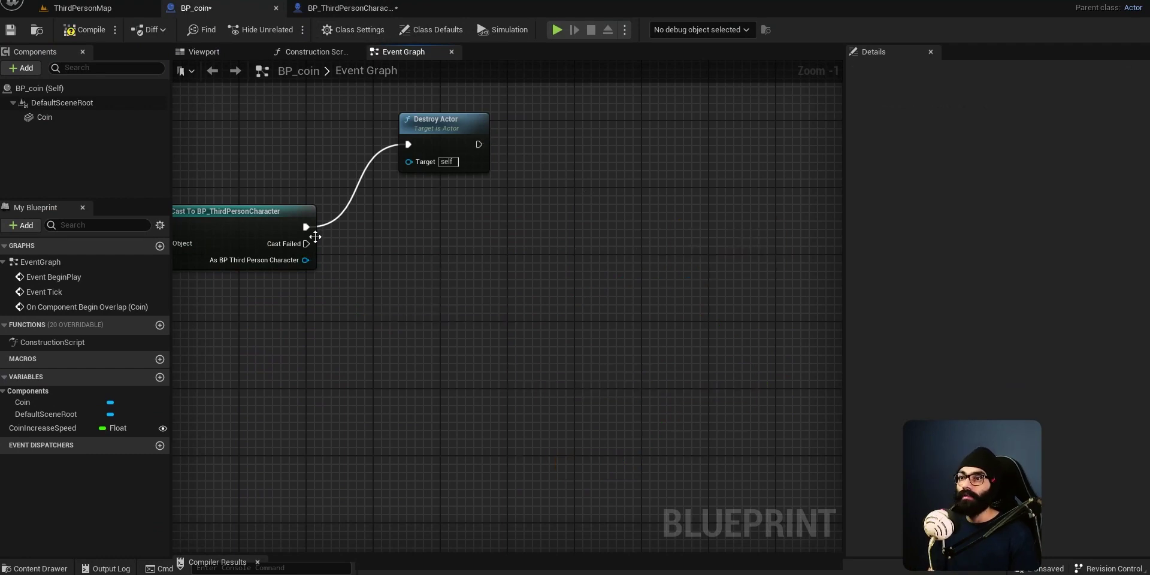
Add an Increase Speed call from the cast's As BP Third Person Character output and place it below Destroy Actor.
{"action": "left_click_drag", "start_coordinate": [305, 260], "coordinate": [397, 279]}
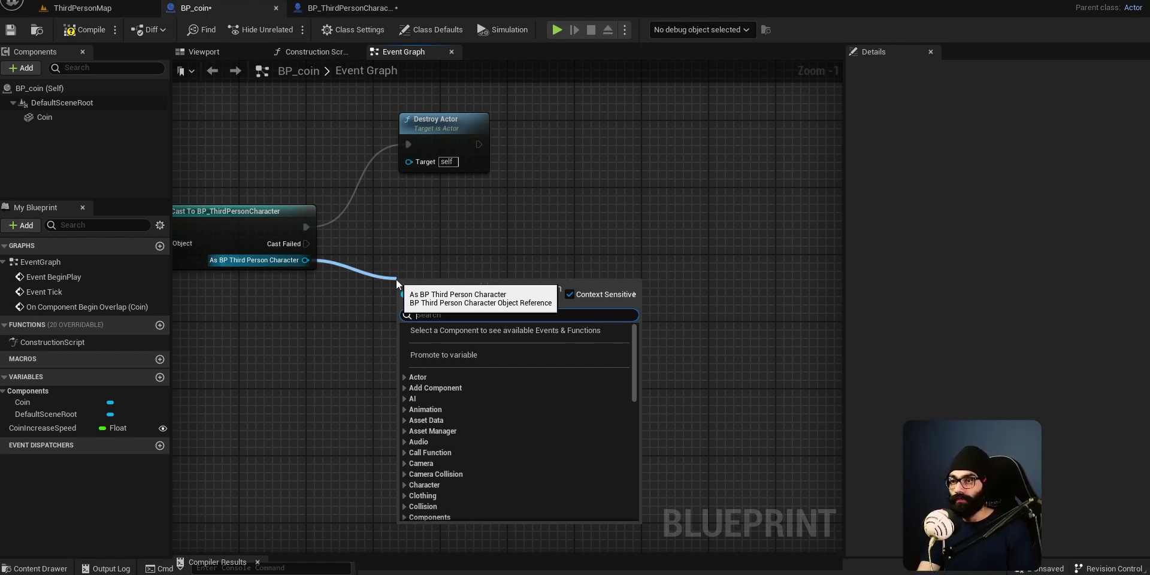
{"action": "type", "text": "incr"}
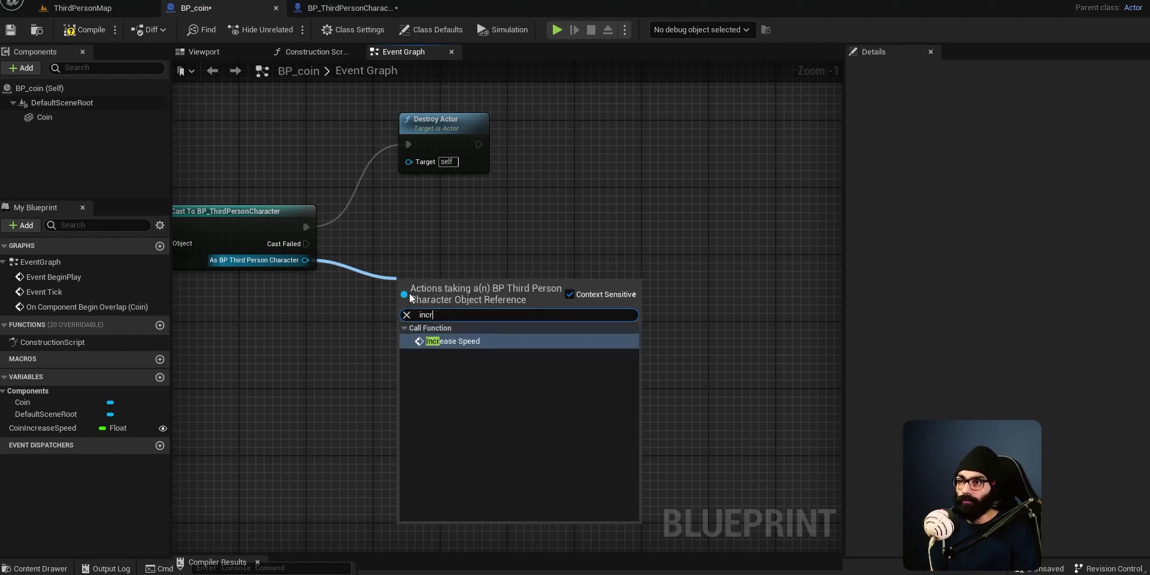
{"action": "left_click", "coordinate": [463, 340]}
{"action": "left_click_drag", "start_coordinate": [472, 323], "coordinate": [497, 348]}
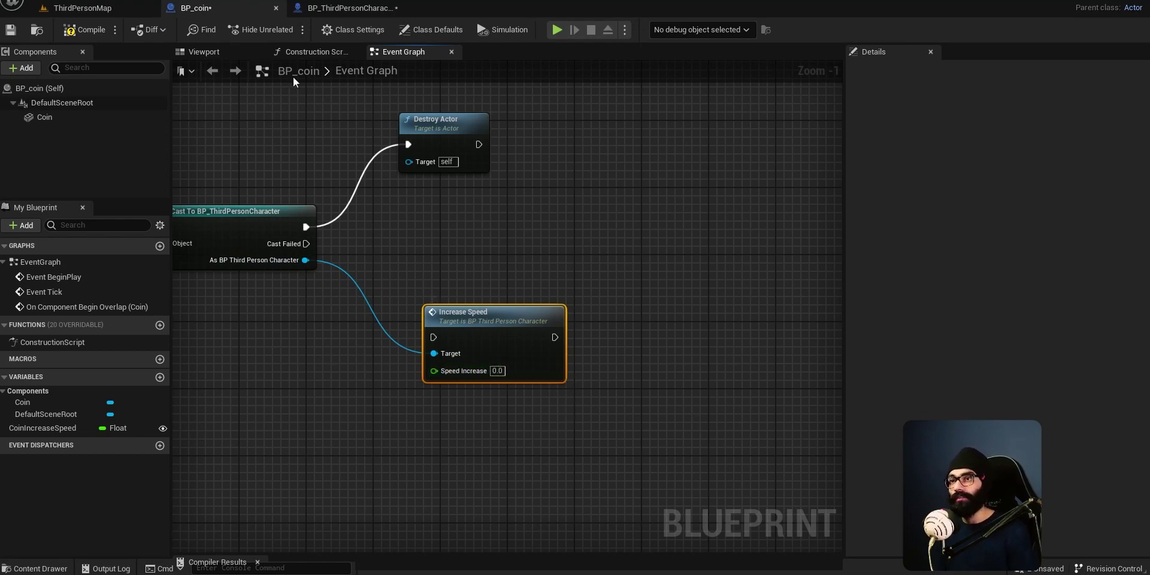
Add a CoinIncreaseSpeed getter to the BP_coin graph and connect it to the Speed Increase input of the Increase Speed node.
{"action": "left_click", "coordinate": [360, 7]}
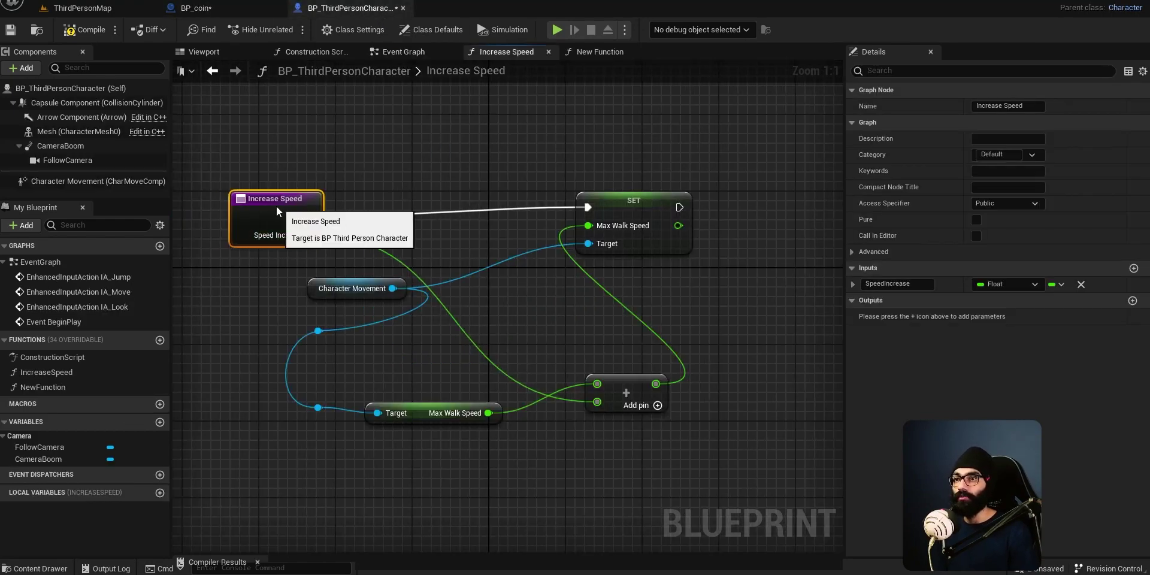
{"action": "left_click", "coordinate": [264, 11]}
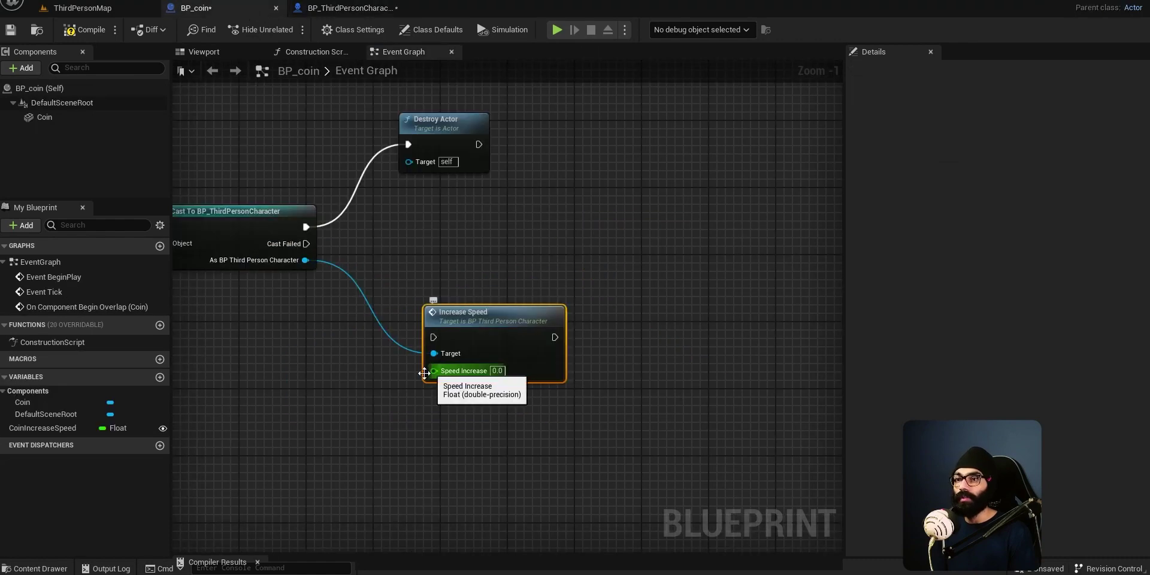
{"action": "left_click", "coordinate": [4, 381]}
{"action": "left_click", "coordinate": [6, 381]}
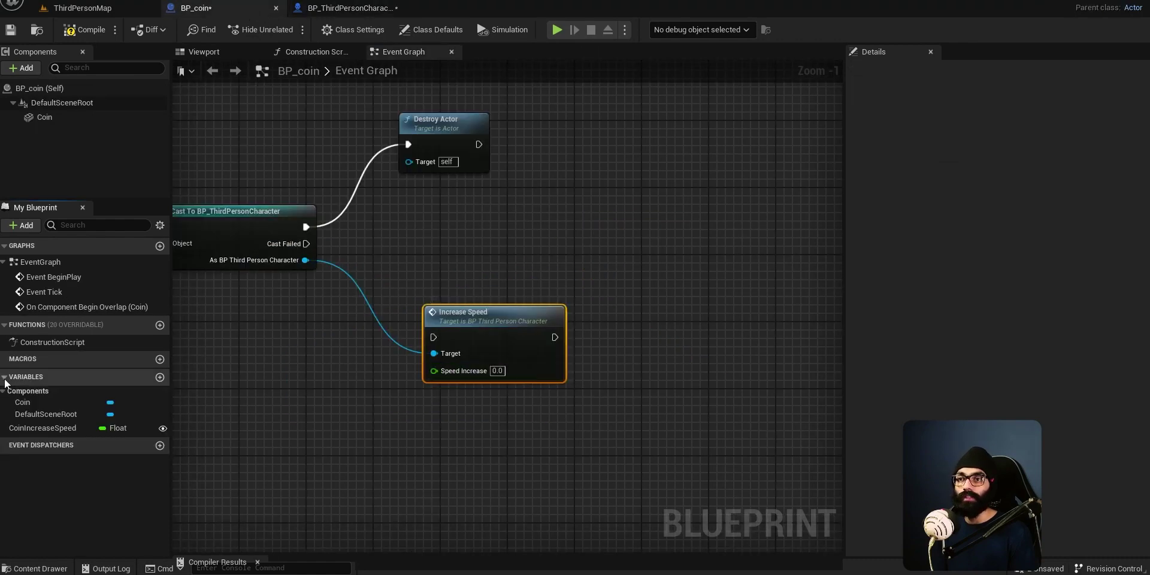
{"action": "left_click_drag", "start_coordinate": [42, 426], "coordinate": [320, 423]}
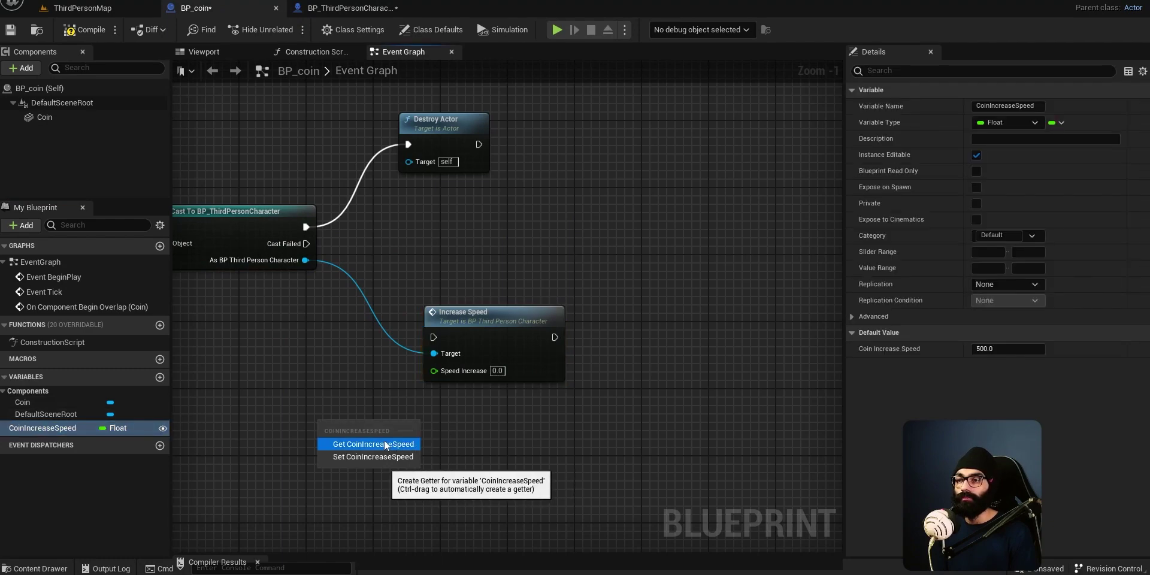
{"action": "left_click", "coordinate": [385, 444]}
{"action": "left_click_drag", "start_coordinate": [392, 424], "coordinate": [425, 373]}
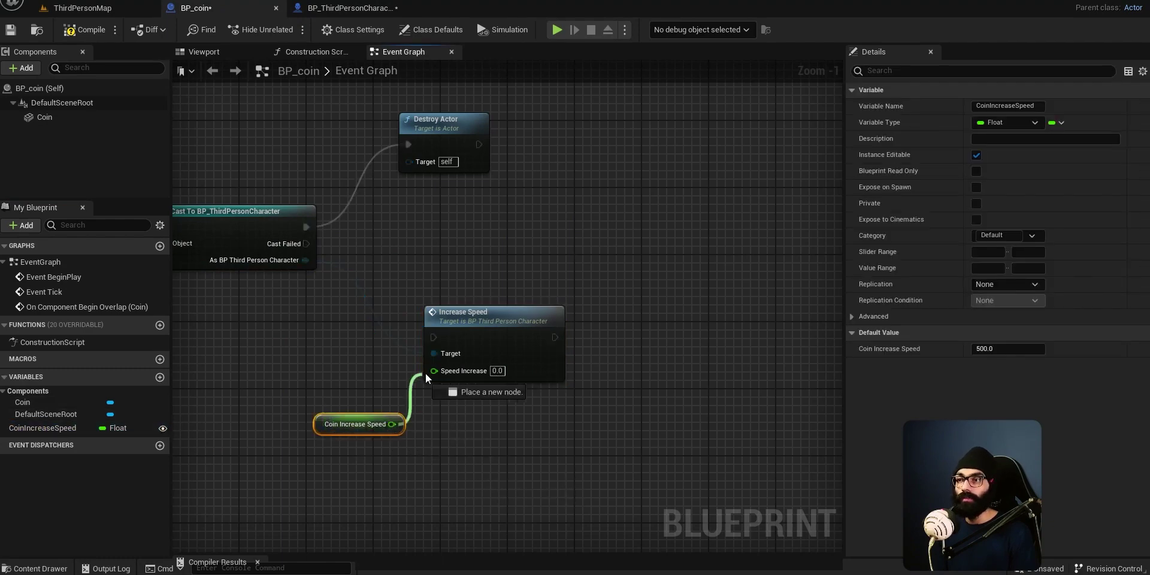
Connect Destroy Actor's execution output to the repositioned Increase Speed node, and compile and save BP_coin.
{"action": "left_click_drag", "start_coordinate": [483, 321], "coordinate": [556, 246]}
{"action": "right_click_drag", "start_coordinate": [489, 231], "coordinate": [574, 260]}
{"action": "left_click_drag", "start_coordinate": [534, 158], "coordinate": [593, 291]}
{"action": "right_click_drag", "start_coordinate": [641, 270], "coordinate": [636, 268]}
{"action": "left_click_drag", "start_coordinate": [636, 269], "coordinate": [671, 270]}
{"action": "key", "text": "ctrl+s"}
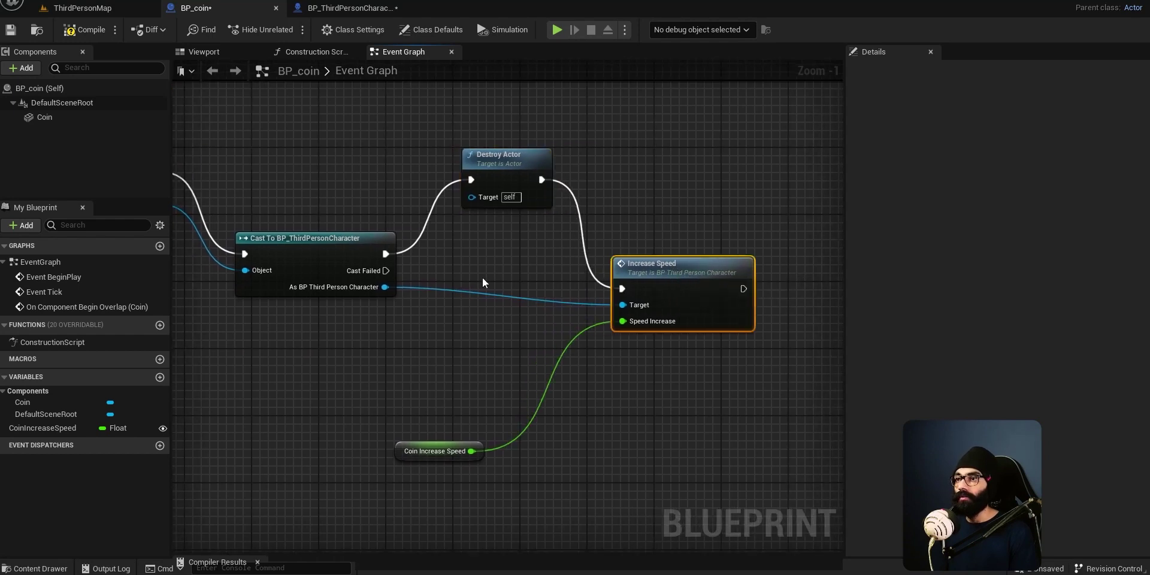
{"action": "left_click", "coordinate": [90, 35]}
Play-test ThirdPersonMap by running the character around to check the coins' speed effect through the IncreaseSpeed function.
{"action": "left_click", "coordinate": [87, 7]}
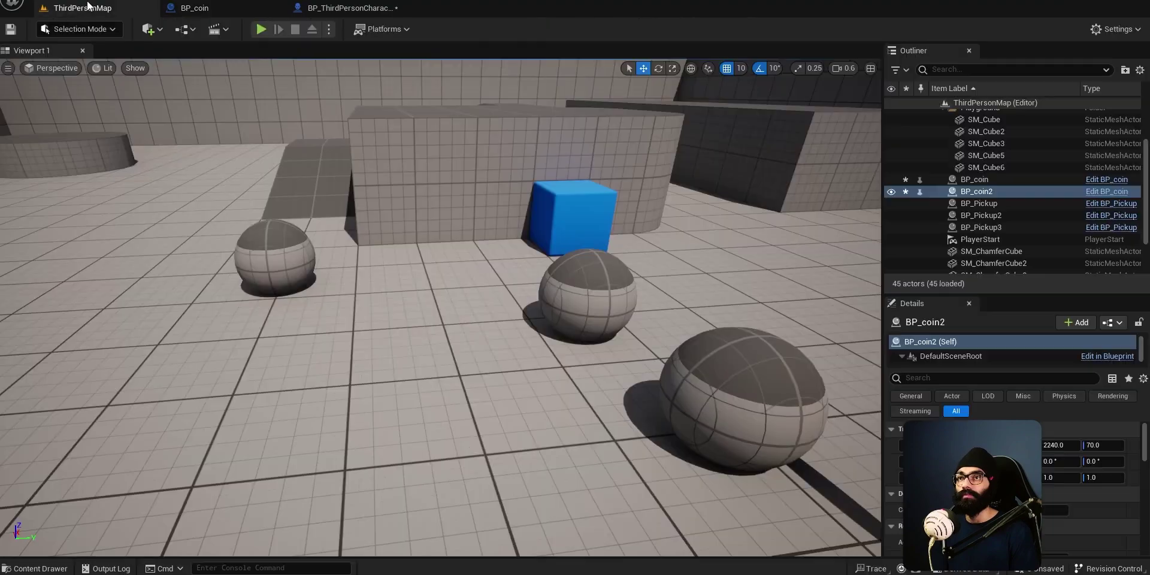
{"action": "right_click_drag", "start_coordinate": [507, 314], "coordinate": [479, 318]}
{"action": "key", "text": "alt+p"}
{"action": "key", "text": "w"}
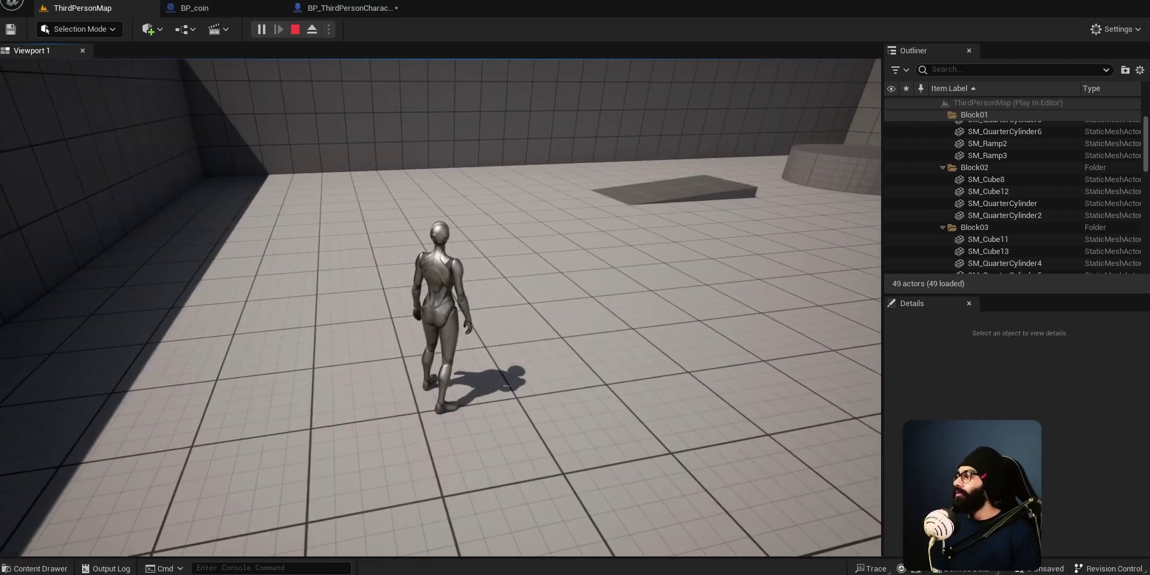
{"action": "key", "text": "Escape"}
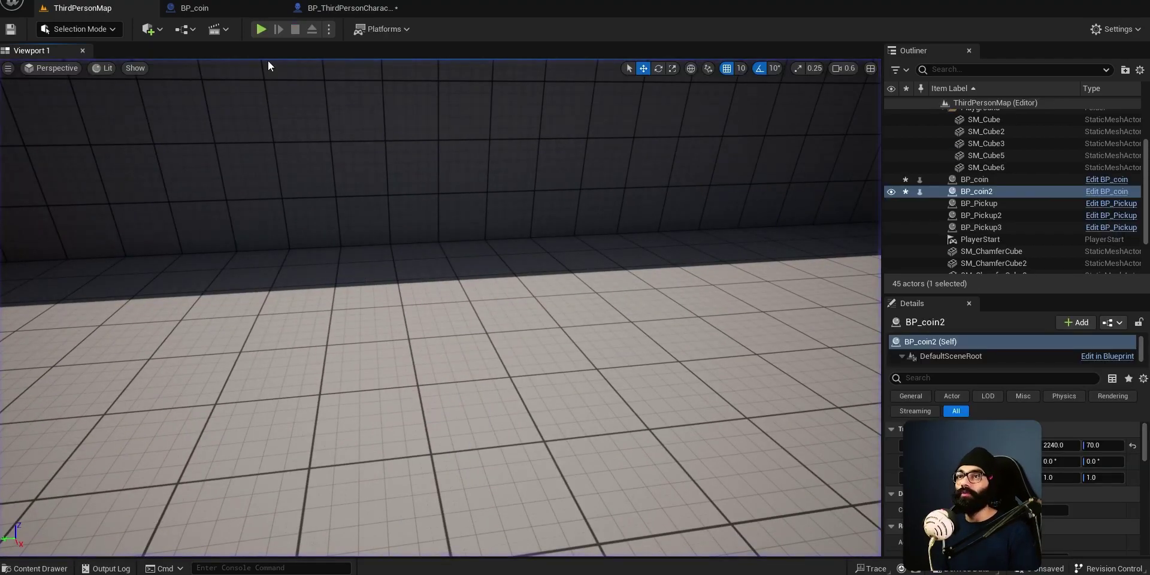
Add a reroute node to the wire between the cast's character output and Increase Speed in BP_coin, and move it lower.
{"action": "left_click", "coordinate": [220, 7]}
{"action": "right_click_drag", "start_coordinate": [471, 256], "coordinate": [543, 284]}
{"action": "scroll", "coordinate": [475, 315], "scroll_direction": "down", "scroll_amount": 1}
{"action": "double_click", "coordinate": [499, 318]}
{"action": "mouse_move", "coordinate": [499, 310]}
{"action": "left_mouse_down"}
{"action": "mouse_move", "coordinate": [500, 328]}
{"action": "mouse_move", "coordinate": [502, 309]}
{"action": "left_mouse_up"}
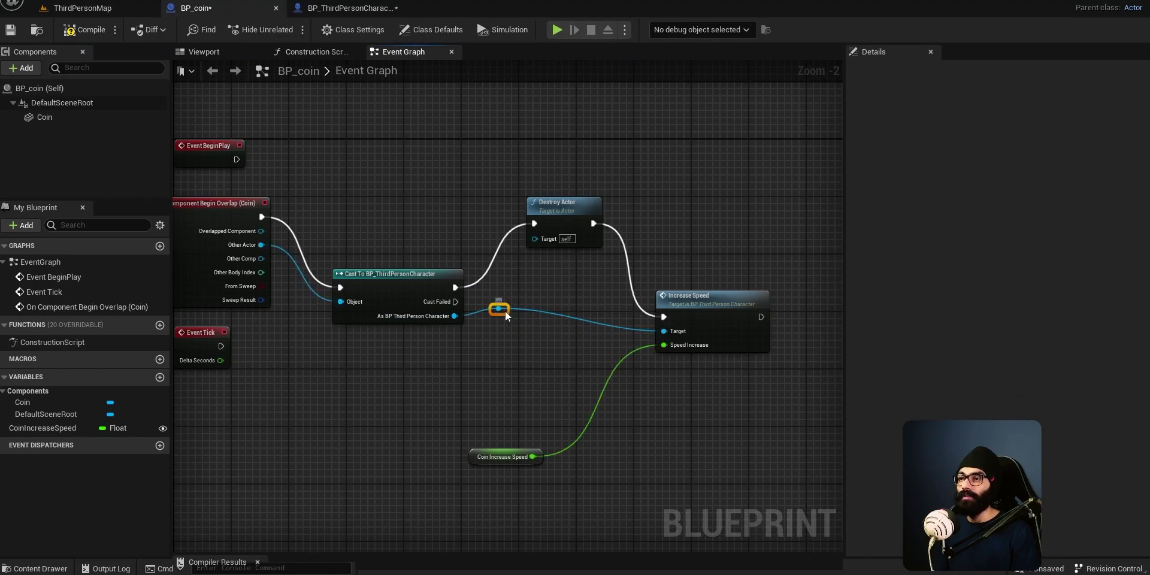
{"action": "right_click_drag", "start_coordinate": [326, 389], "coordinate": [410, 396]}
{"action": "right_click_drag", "start_coordinate": [549, 364], "coordinate": [467, 371]}
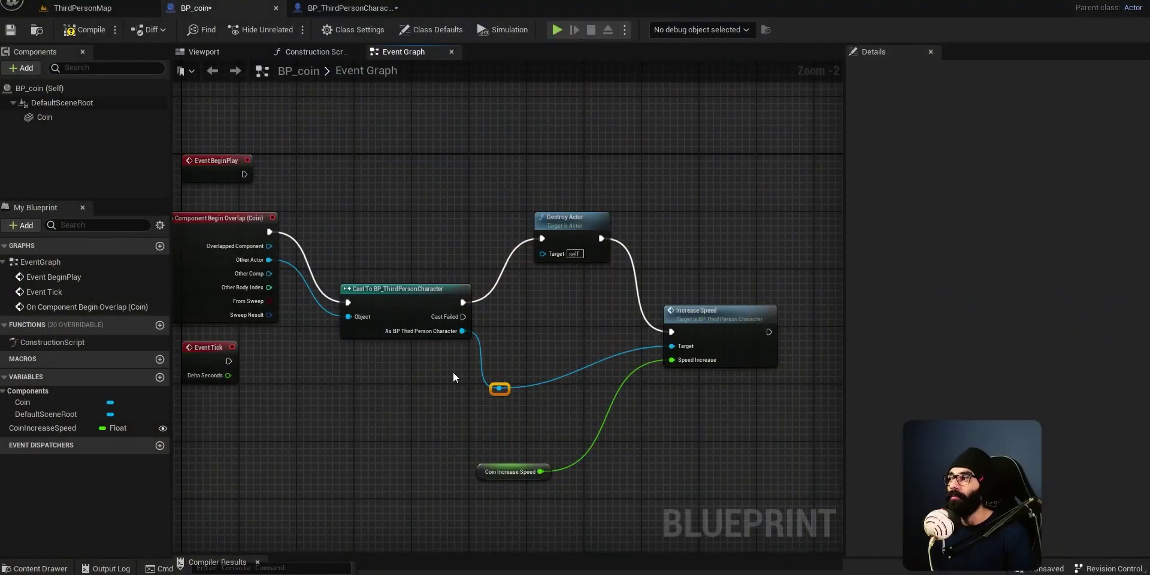
Switch to Blender and examine the bristles text and the toothbrush's rendered bristles in a maximized viewport.
{"action": "key", "text": "alt+Tab"}
{"action": "left_click", "coordinate": [575, 333]}
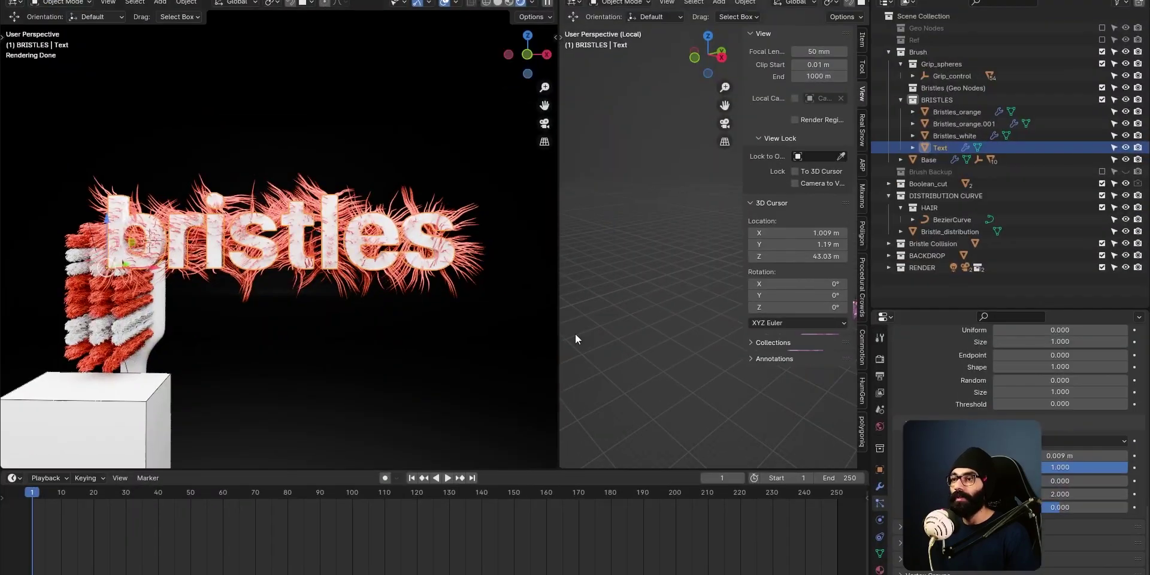
{"action": "middle_click_drag", "start_coordinate": [314, 308], "coordinate": [290, 324]}
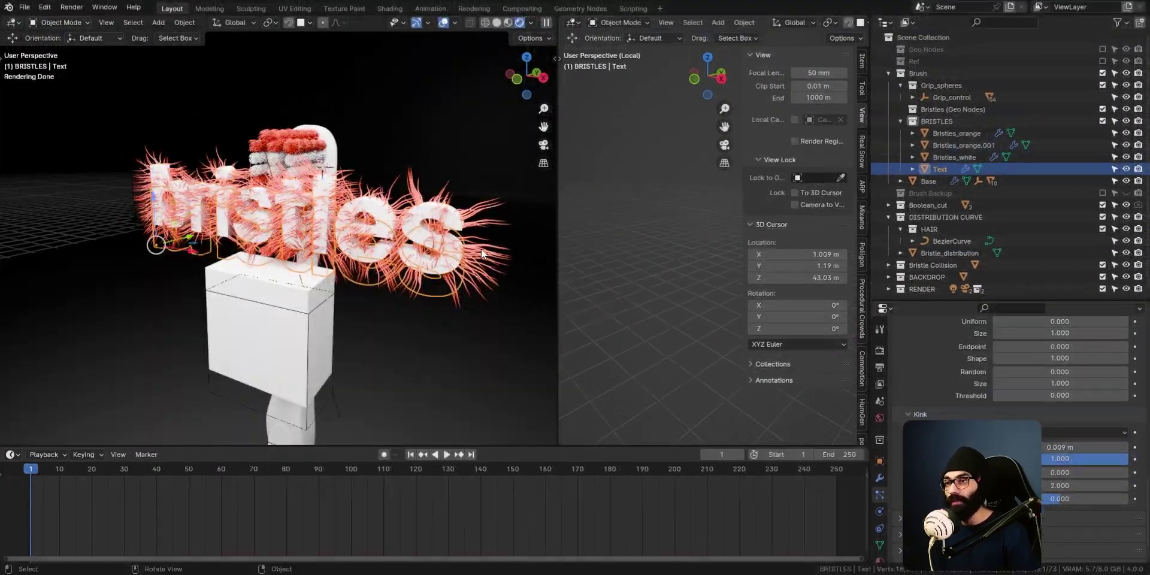
{"action": "middle_click_drag", "start_coordinate": [271, 290], "coordinate": [318, 299]}
{"action": "key", "text": "ctrl+space"}
{"action": "scroll", "coordinate": [400, 354], "scroll_direction": "down", "scroll_amount": 8}
{"action": "middle_click_drag", "start_coordinate": [462, 379], "coordinate": [444, 291], "text": "shift"}
{"action": "scroll", "coordinate": [444, 292], "scroll_direction": "up", "scroll_amount": 6}
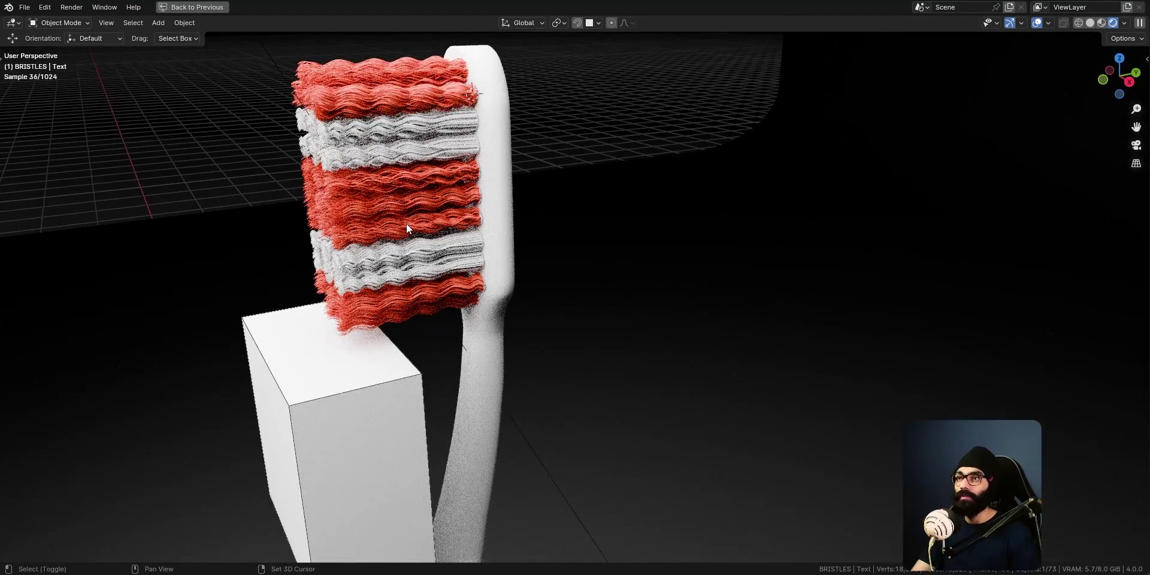
Play the toothbrush animation up to frame 59, examine the brush from other angles, and restore the split viewport layout.
{"action": "key", "text": "space"}
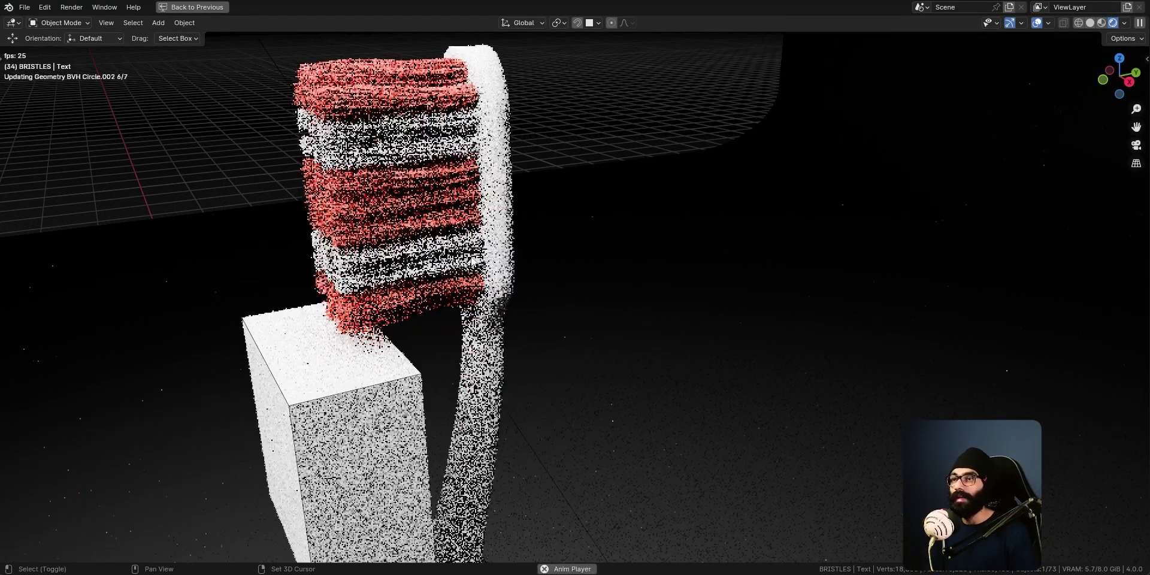
{"action": "key", "text": "space"}
{"action": "mouse_move", "coordinate": [411, 209]}
{"action": "middle_mouse_down"}
{"action": "mouse_move", "coordinate": [1079, 210]}
{"action": "mouse_move", "coordinate": [379, 273]}
{"action": "middle_mouse_up"}
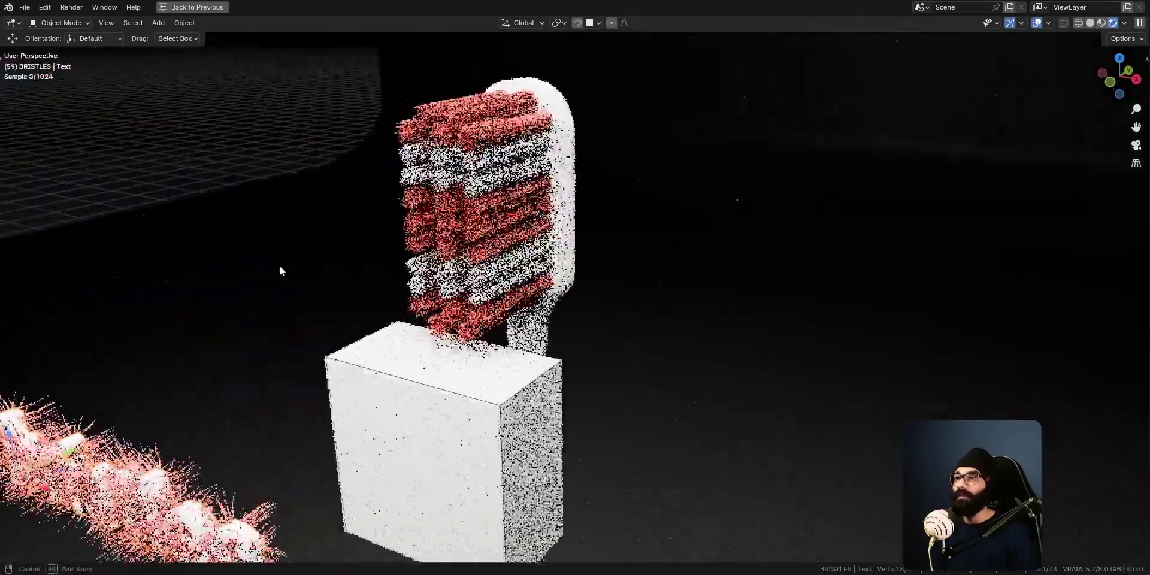
{"action": "key", "text": "ctrl+space"}
{"action": "mouse_move", "coordinate": [412, 293]}
{"action": "middle_mouse_down"}
{"action": "mouse_move", "coordinate": [397, 269]}
{"action": "mouse_move", "coordinate": [354, 258]}
{"action": "middle_mouse_up"}
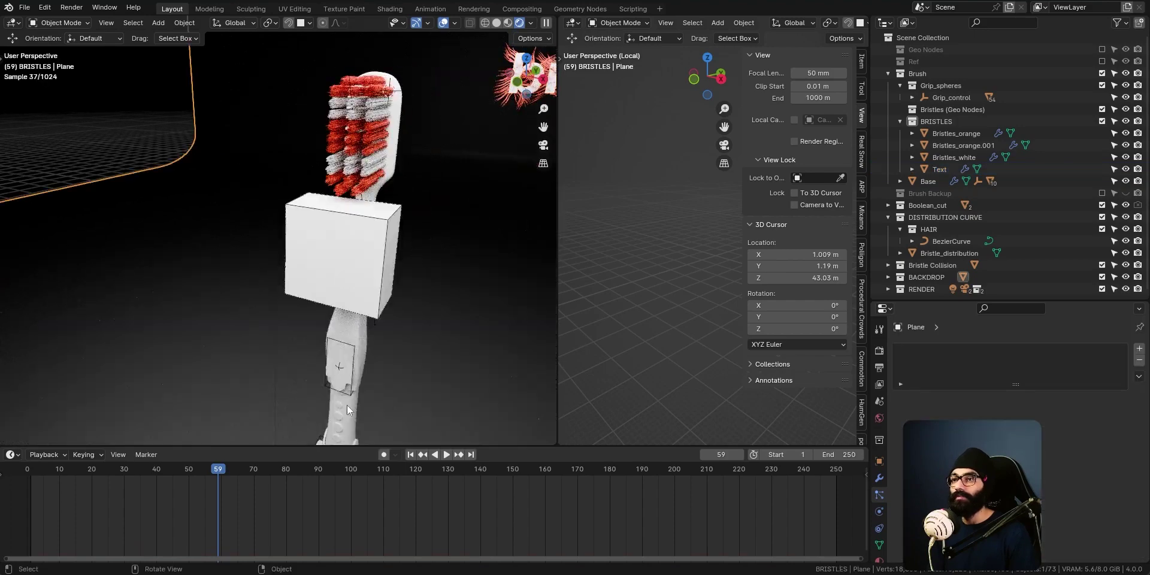
Select the collision cube at frame 195 and show it framed outside local view in a widened solid viewport.
{"action": "left_click", "coordinate": [312, 264]}
{"action": "left_click_drag", "start_coordinate": [591, 470], "coordinate": [658, 479]}
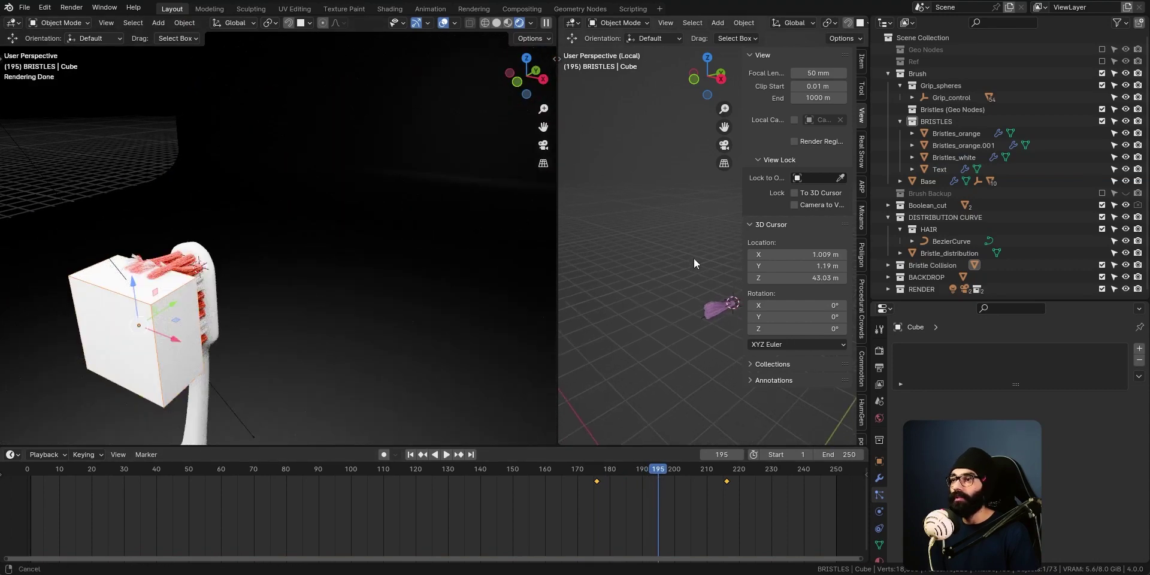
{"action": "key", "text": "KP_Divide"}
{"action": "key", "text": "KP_Decimal"}
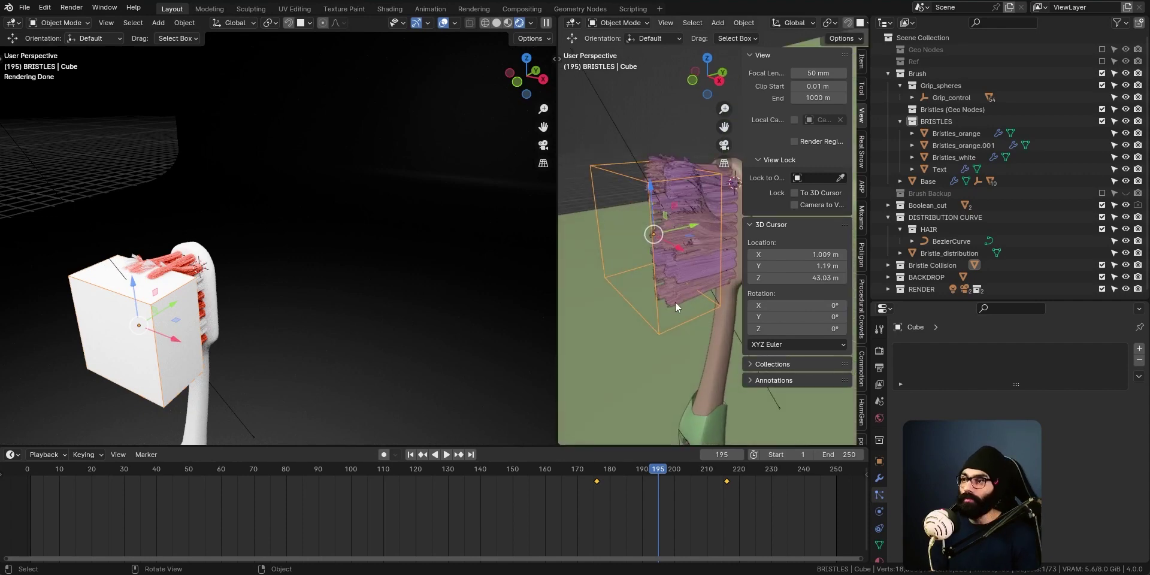
{"action": "left_click_drag", "start_coordinate": [558, 297], "coordinate": [411, 310]}
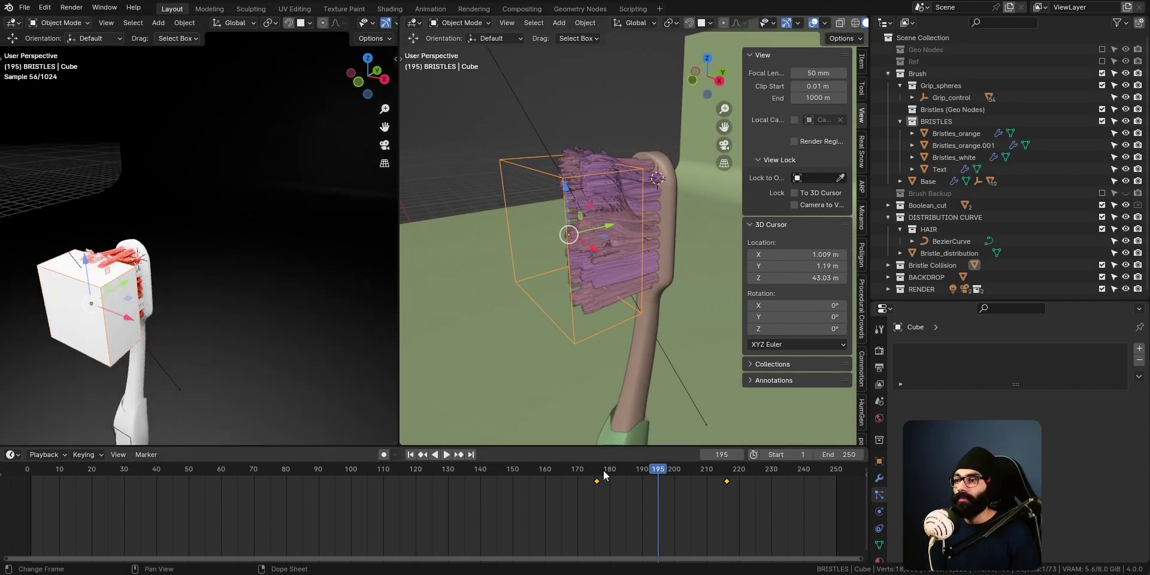
Play and scrub the animation around the cube's keyframes, ending at frame 208, to examine its collision with the bristles.
{"action": "left_click", "coordinate": [571, 470]}
{"action": "key", "text": "space"}
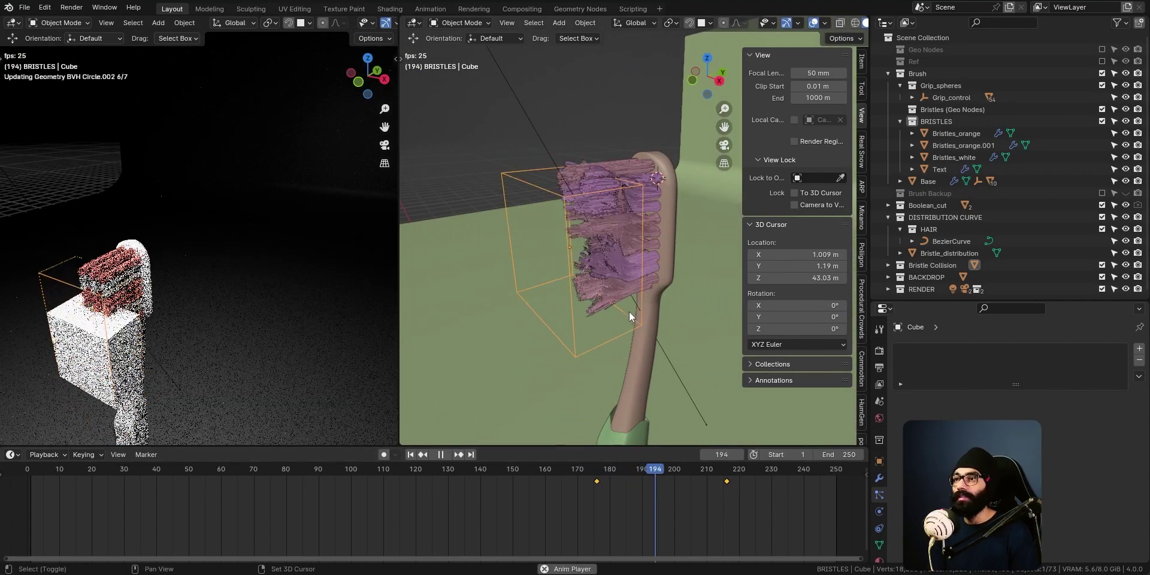
{"action": "mouse_move", "coordinate": [620, 473]}
{"action": "left_mouse_down"}
{"action": "mouse_move", "coordinate": [585, 478]}
{"action": "mouse_move", "coordinate": [681, 481]}
{"action": "mouse_move", "coordinate": [584, 479]}
{"action": "left_mouse_up"}
{"action": "key", "text": "space"}
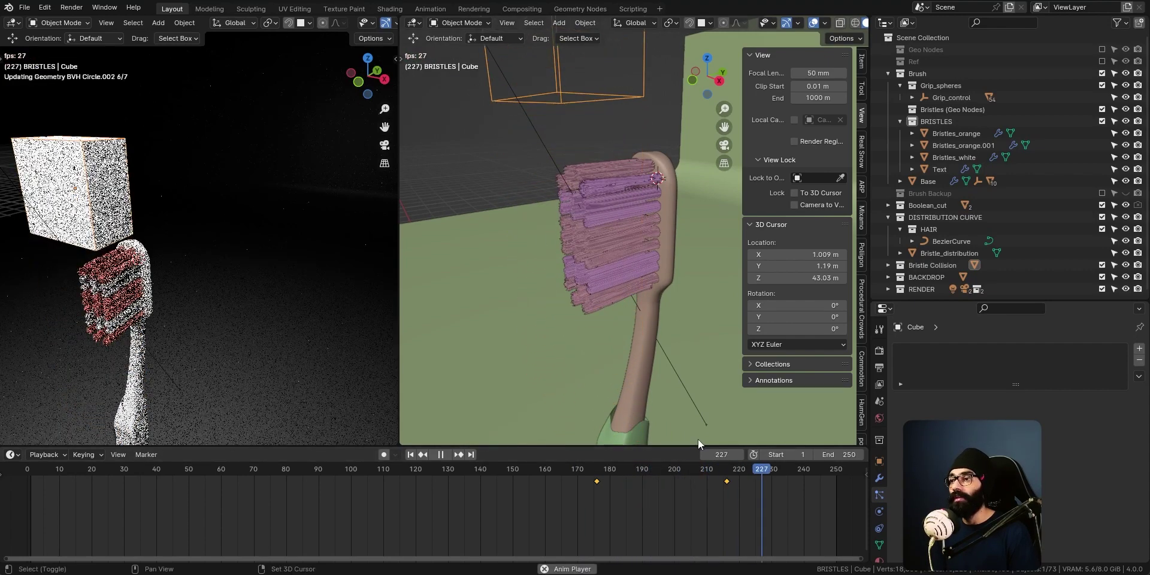
{"action": "left_click_drag", "start_coordinate": [724, 478], "coordinate": [700, 479]}
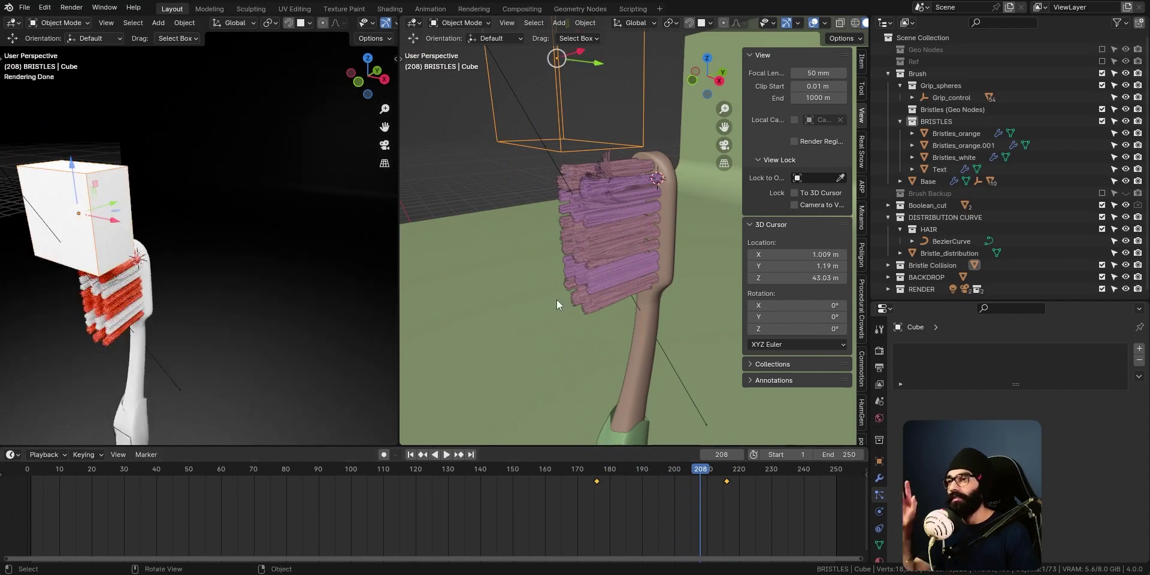